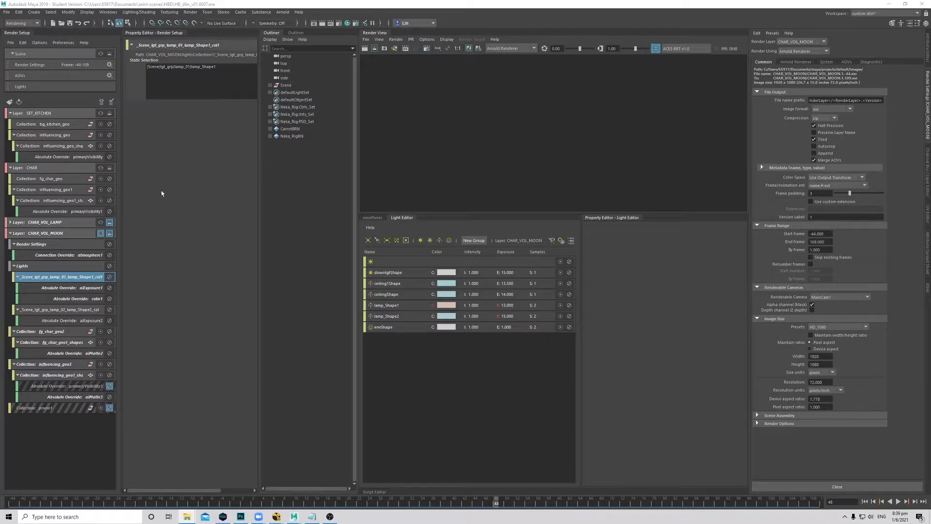
Expand the CHAR_VOL_LAMP render layer and review it alongside the CHAR_VOL_MOON layer in the render setup.
{"action": "left_click", "coordinate": [74, 233]}
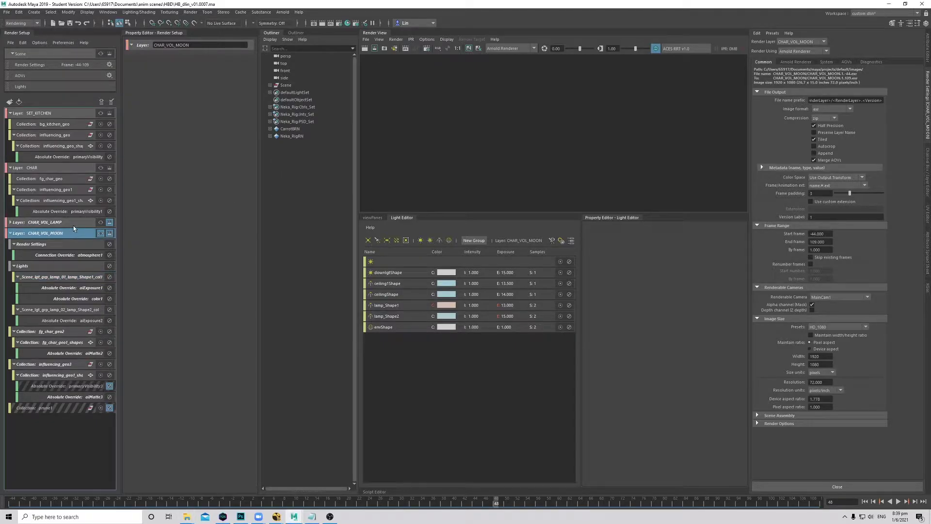
{"action": "left_click", "coordinate": [60, 224]}
{"action": "left_click", "coordinate": [10, 222]}
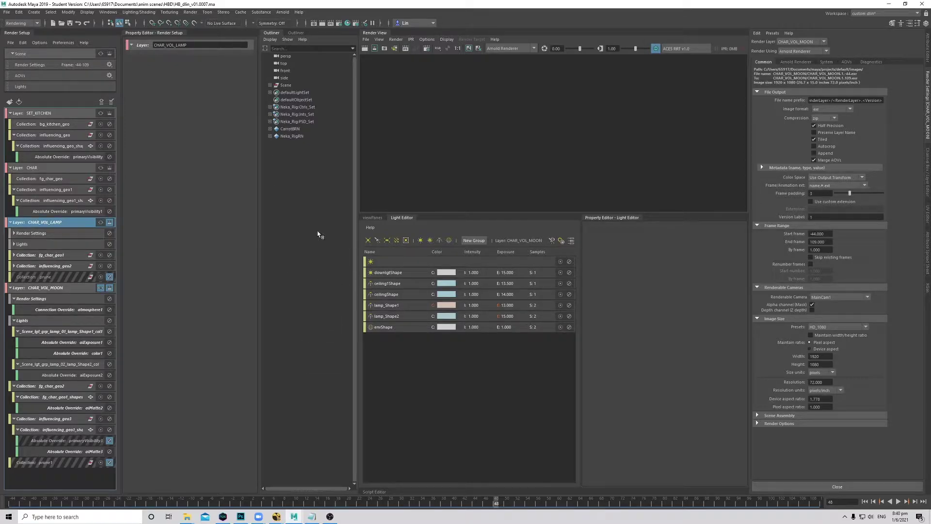
{"action": "left_click", "coordinate": [60, 288]}
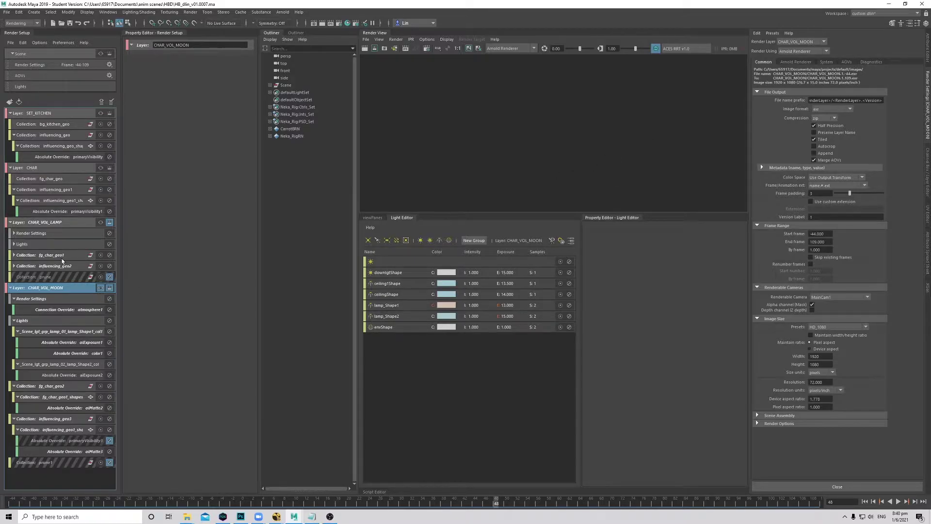
{"action": "left_click", "coordinate": [65, 235]}
{"action": "left_click", "coordinate": [56, 289]}
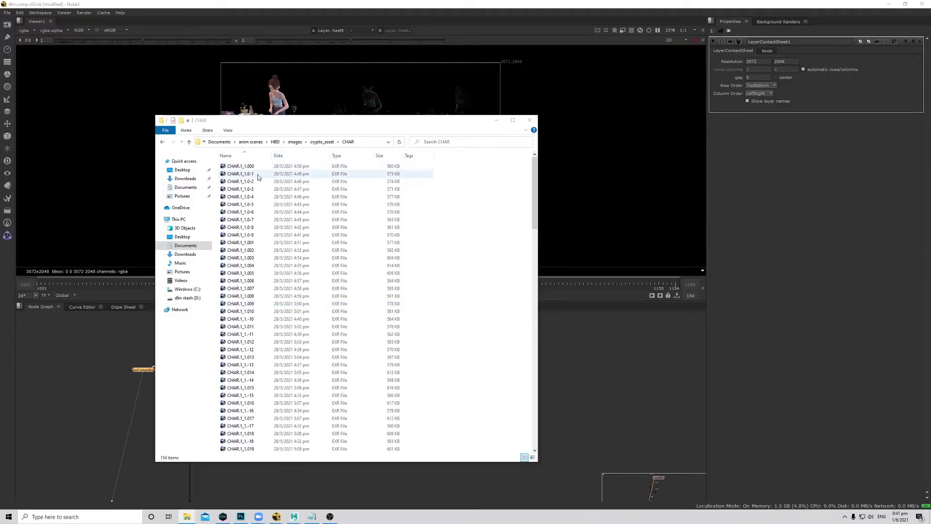
Examine the frame numbering and sort order of the rendered EXR files in the CHAR folder.
{"action": "left_click", "coordinate": [257, 175]}
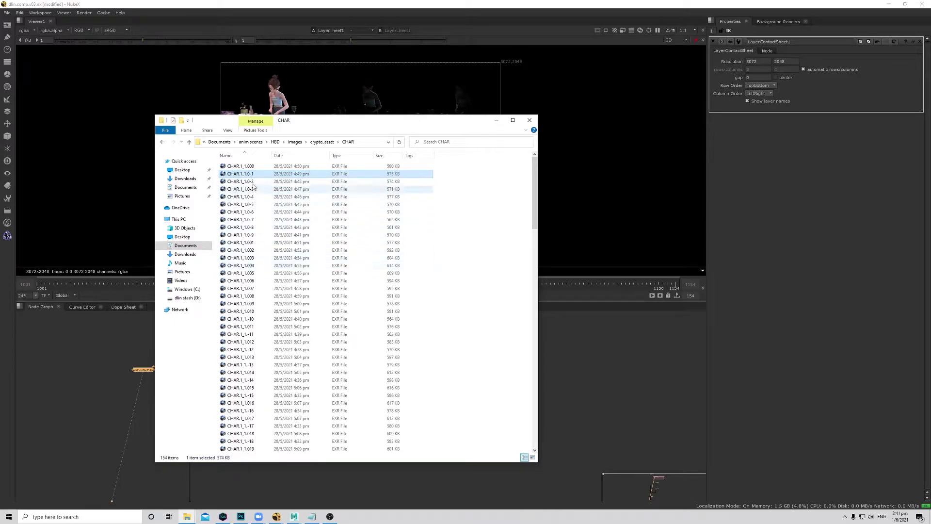
{"action": "left_click", "coordinate": [256, 237], "text": "shift"}
{"action": "left_click", "coordinate": [256, 244]}
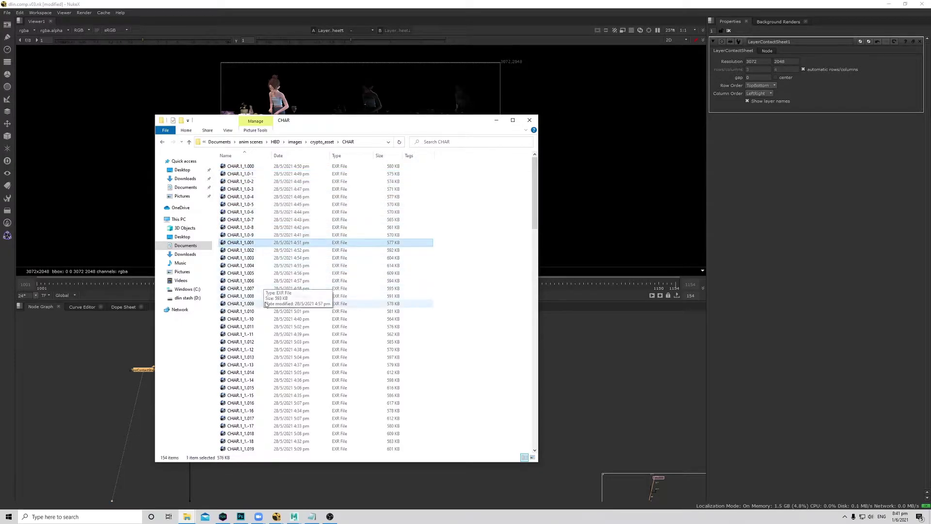
{"action": "left_click", "coordinate": [261, 311], "text": "shift"}
{"action": "scroll", "coordinate": [266, 310], "scroll_direction": "down", "scroll_amount": 2}
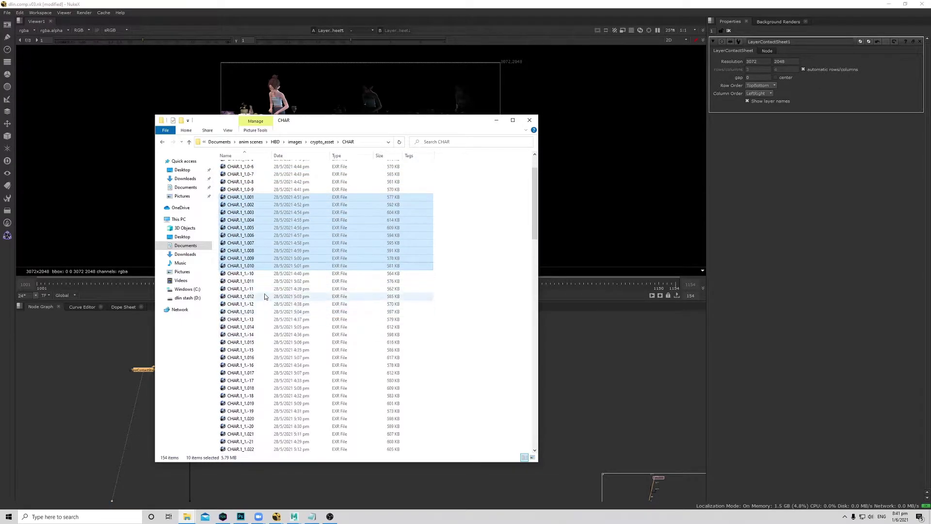
{"action": "left_click", "coordinate": [258, 274]}
{"action": "left_click", "coordinate": [257, 348], "text": "shift"}
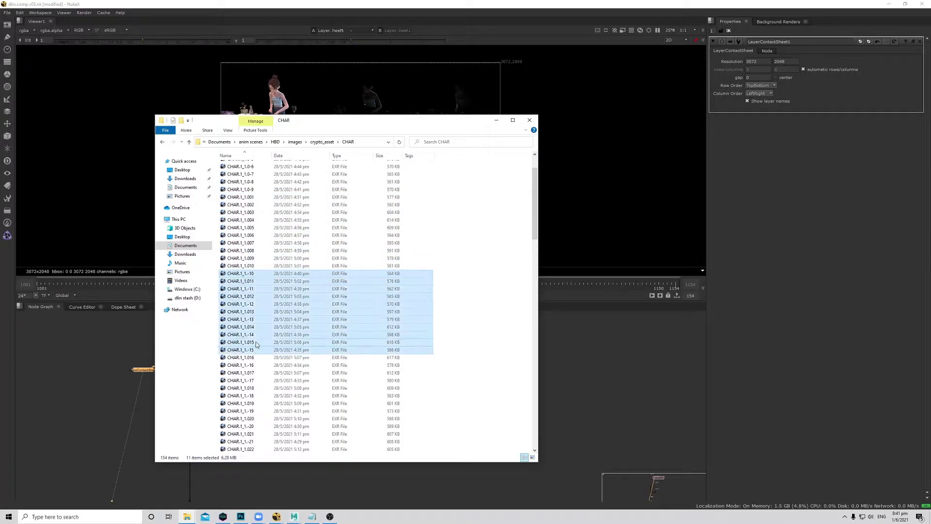
{"action": "scroll", "coordinate": [259, 304], "scroll_direction": "down", "scroll_amount": 12}
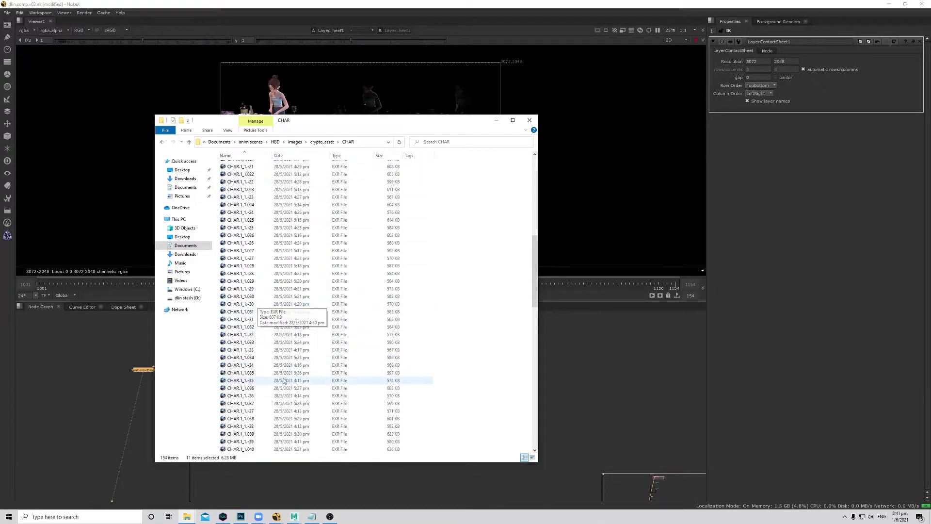
{"action": "scroll", "coordinate": [310, 381], "scroll_direction": "up", "scroll_amount": 8}
{"action": "scroll", "coordinate": [315, 381], "scroll_direction": "up", "scroll_amount": 3}
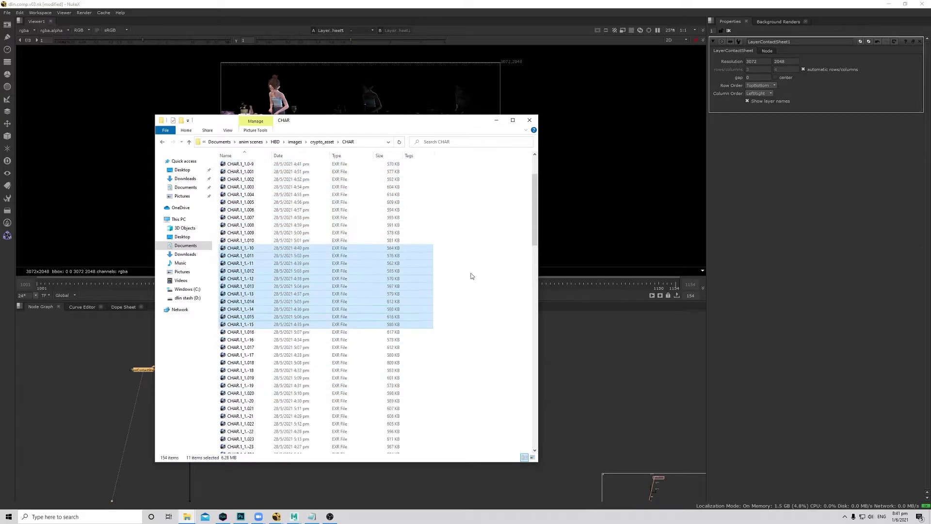
{"action": "left_click", "coordinate": [490, 231]}
{"action": "left_click_drag", "start_coordinate": [466, 128], "coordinate": [0, 136]}
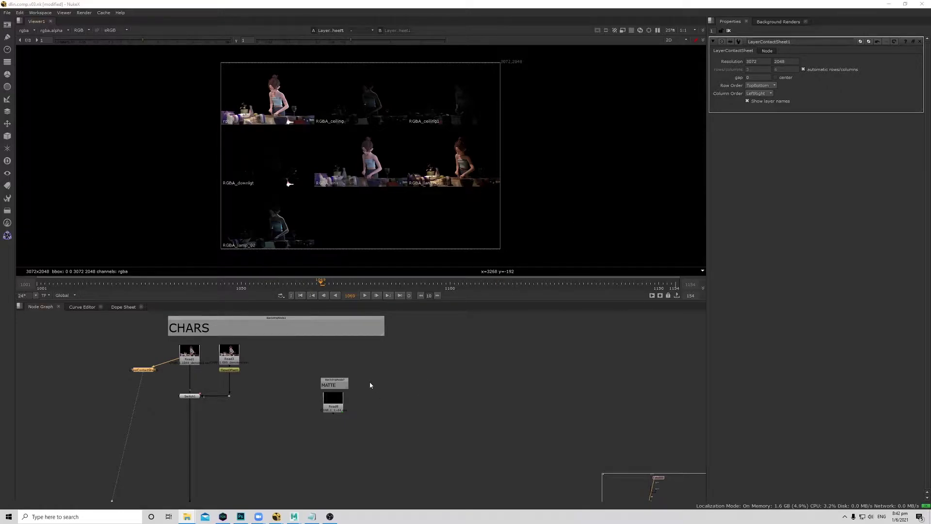
Switch to the dlin.comp.v03.nk script in NukeX and examine the SET_KITCHEN and CHARS sections of the node graph.
{"action": "left_click", "coordinate": [294, 516]}
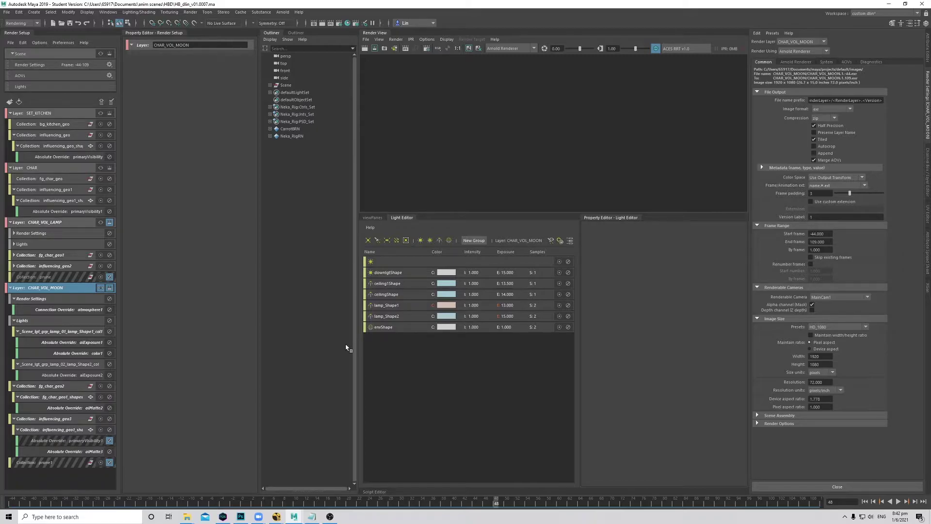
{"action": "mouse_move", "coordinate": [276, 516]}
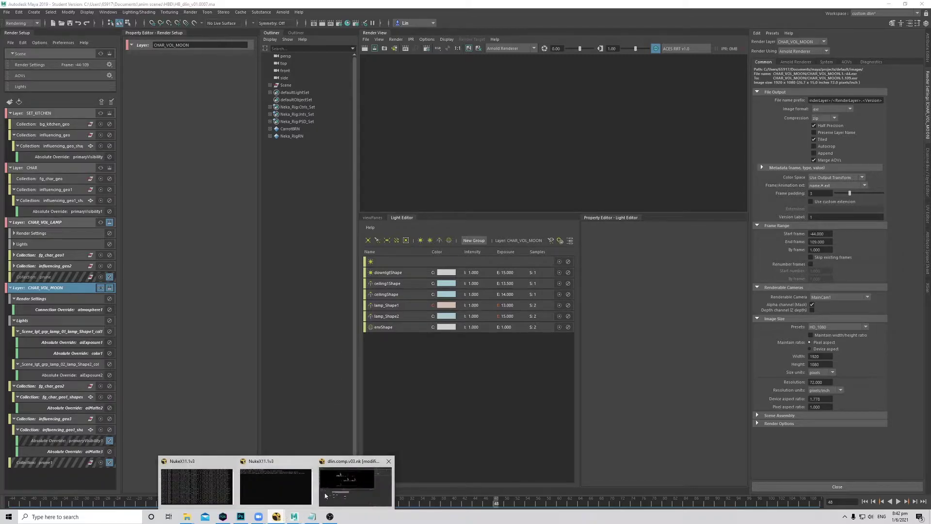
{"action": "left_click", "coordinate": [363, 484]}
{"action": "scroll", "coordinate": [442, 427], "scroll_direction": "down", "scroll_amount": 10}
{"action": "scroll", "coordinate": [433, 418], "scroll_direction": "up", "scroll_amount": 7}
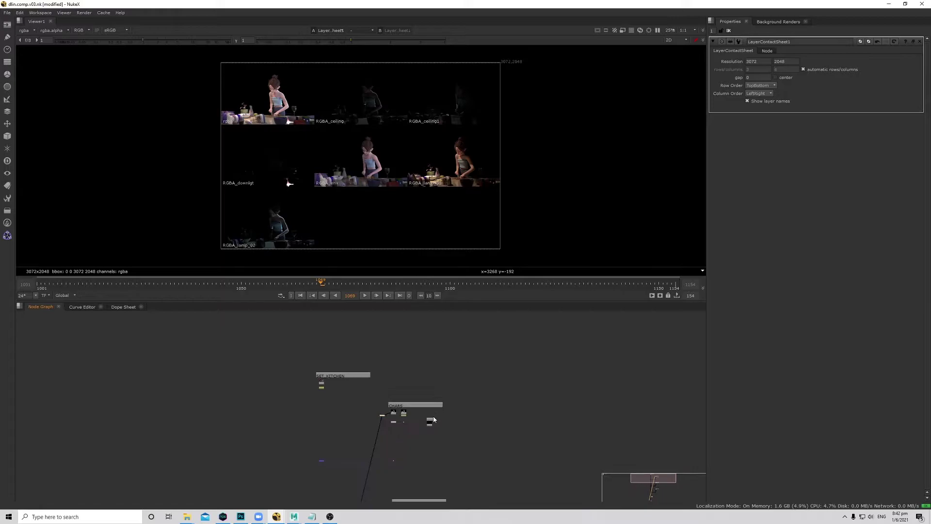
{"action": "scroll", "coordinate": [427, 420], "scroll_direction": "up", "scroll_amount": 2}
{"action": "middle_click_drag", "start_coordinate": [224, 376], "coordinate": [302, 421]}
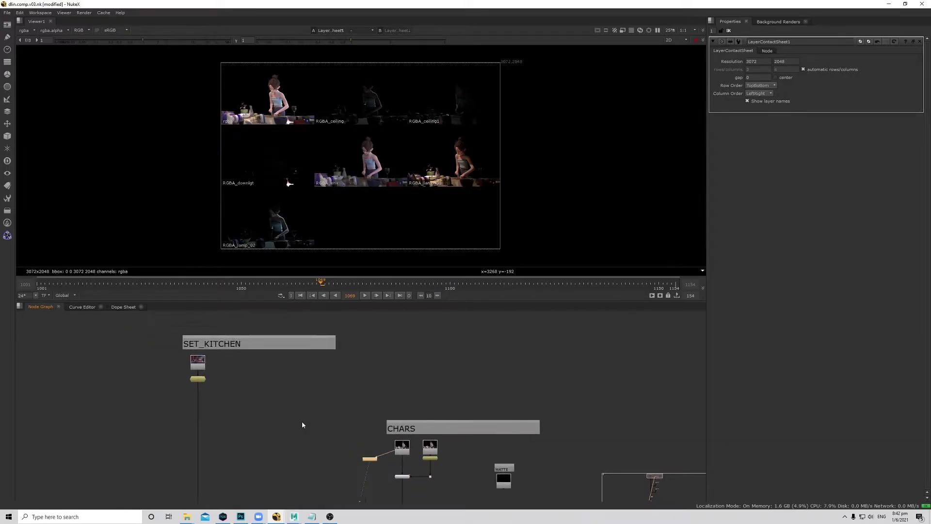
{"action": "scroll", "coordinate": [247, 388], "scroll_direction": "up", "scroll_amount": 3}
{"action": "left_click", "coordinate": [168, 352]}
{"action": "scroll", "coordinate": [289, 378], "scroll_direction": "down", "scroll_amount": 5}
{"action": "scroll", "coordinate": [291, 376], "scroll_direction": "up", "scroll_amount": 2}
{"action": "scroll", "coordinate": [304, 388], "scroll_direction": "down", "scroll_amount": 6}
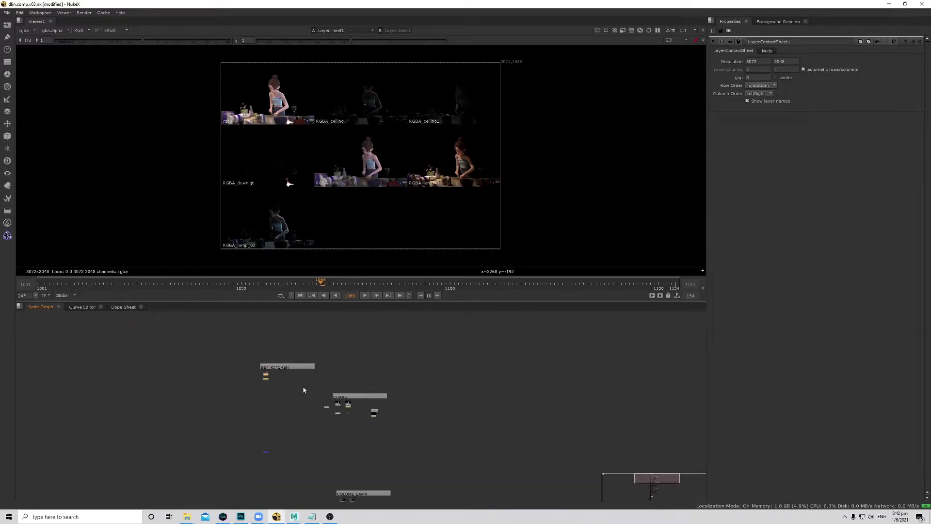
Show the Write node inside the OUTPUT backdrop in the viewer.
{"action": "middle_click_drag", "start_coordinate": [346, 459], "coordinate": [363, 324]}
{"action": "middle_click_drag", "start_coordinate": [344, 434], "coordinate": [348, 393]}
{"action": "scroll", "coordinate": [318, 412], "scroll_direction": "up", "scroll_amount": 6}
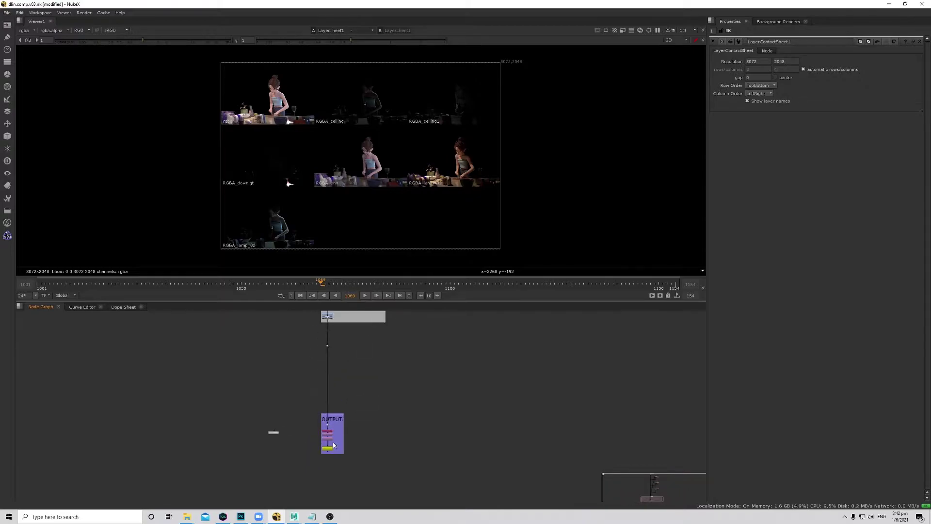
{"action": "left_click", "coordinate": [327, 449]}
{"action": "key", "text": "1"}
Return to the CHARS branch of the node graph and check the final composite at several frames beyond 1090.
{"action": "scroll", "coordinate": [407, 388], "scroll_direction": "down", "scroll_amount": 5}
{"action": "middle_click_drag", "start_coordinate": [406, 386], "coordinate": [398, 422]}
{"action": "scroll", "coordinate": [408, 388], "scroll_direction": "down", "scroll_amount": 1}
{"action": "middle_click_drag", "start_coordinate": [427, 368], "coordinate": [405, 451]}
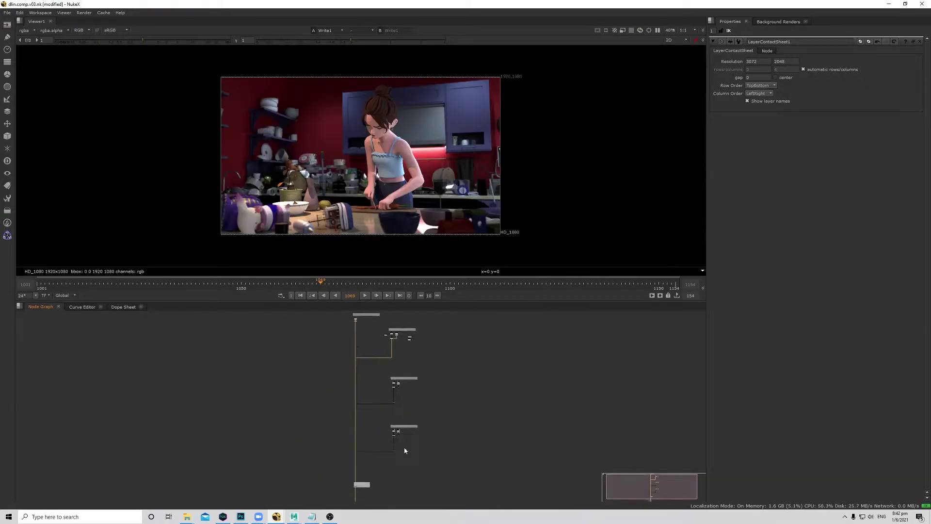
{"action": "middle_click_drag", "start_coordinate": [408, 333], "coordinate": [397, 398]}
{"action": "scroll", "coordinate": [393, 410], "scroll_direction": "up", "scroll_amount": 4}
{"action": "scroll", "coordinate": [381, 427], "scroll_direction": "up", "scroll_amount": 3}
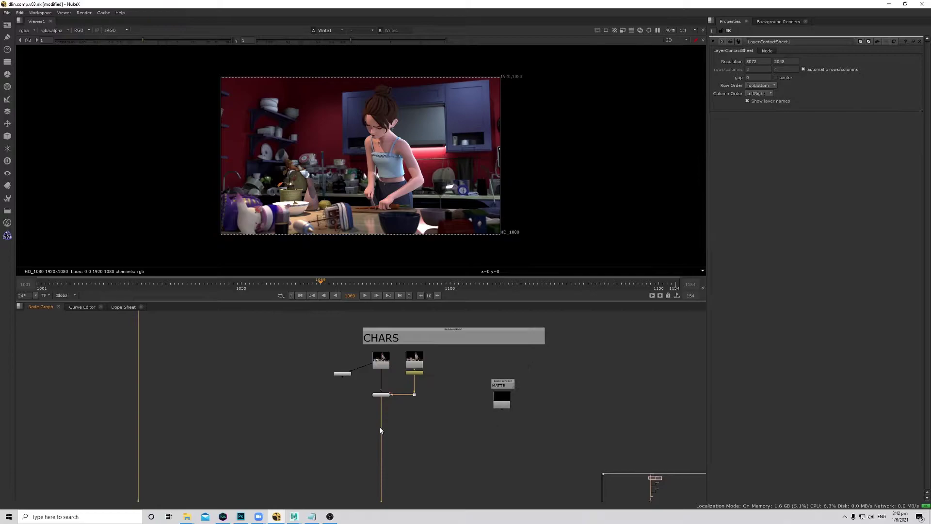
{"action": "scroll", "coordinate": [371, 427], "scroll_direction": "down", "scroll_amount": 2}
{"action": "middle_click_drag", "start_coordinate": [331, 366], "coordinate": [346, 337]}
{"action": "middle_click_drag", "start_coordinate": [428, 423], "coordinate": [419, 351]}
{"action": "left_click", "coordinate": [425, 286]}
{"action": "left_click_drag", "start_coordinate": [425, 288], "coordinate": [462, 288]}
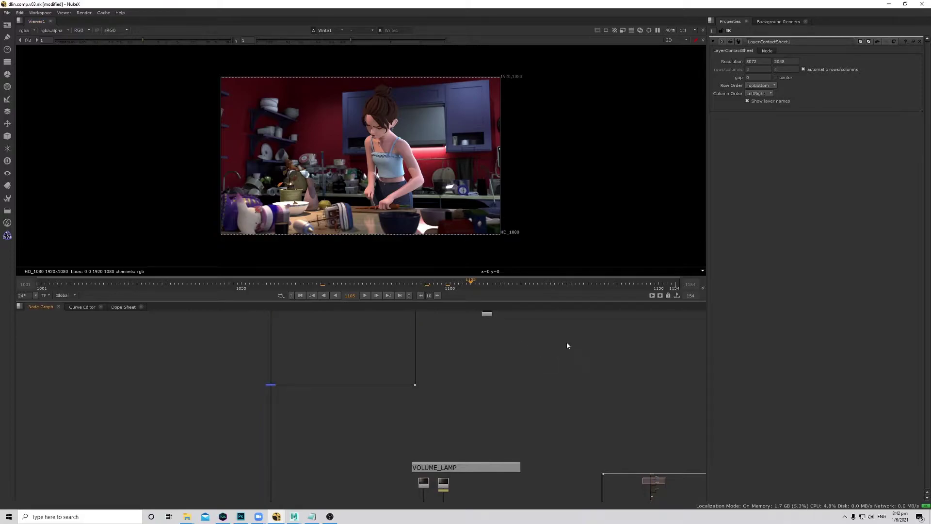
{"action": "left_click", "coordinate": [587, 285]}
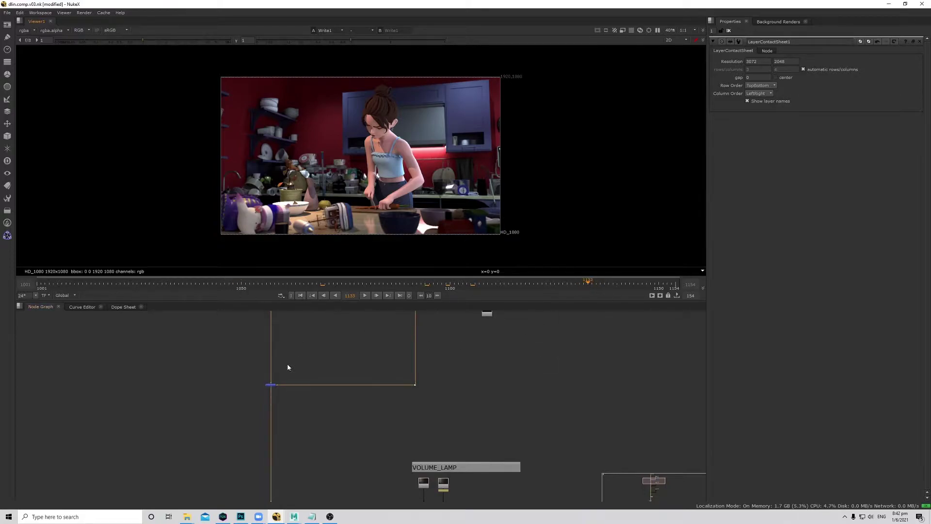
View the merge of the kitchen and character branches at frame 1110.
{"action": "key", "text": "1"}
{"action": "left_click", "coordinate": [490, 287]}
{"action": "left_click", "coordinate": [491, 286]}
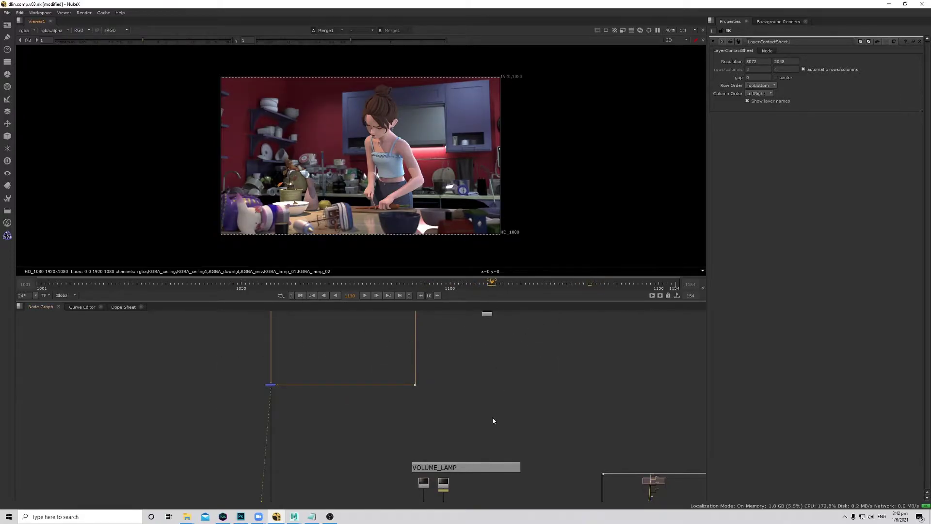
Return the viewer to the Write node in the OUTPUT backdrop.
{"action": "scroll", "coordinate": [458, 363], "scroll_direction": "down", "scroll_amount": 7}
{"action": "middle_click_drag", "start_coordinate": [422, 489], "coordinate": [408, 437]}
{"action": "scroll", "coordinate": [408, 436], "scroll_direction": "up", "scroll_amount": 7}
{"action": "left_click", "coordinate": [405, 458]}
{"action": "key", "text": "1"}
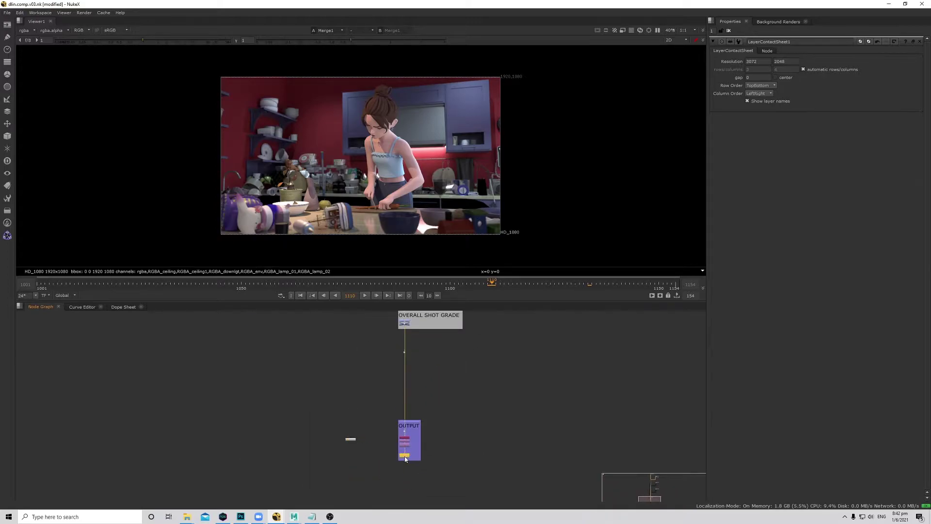
Examine the node graph from the OUTPUT backdrop up through VOLUME_MOON to the SET_KITCHEN and CHARS branches.
{"action": "middle_click_drag", "start_coordinate": [517, 365], "coordinate": [476, 476]}
{"action": "scroll", "coordinate": [476, 475], "scroll_direction": "down", "scroll_amount": 2}
{"action": "middle_click_drag", "start_coordinate": [497, 335], "coordinate": [477, 454]}
{"action": "scroll", "coordinate": [490, 418], "scroll_direction": "up", "scroll_amount": 4}
{"action": "scroll", "coordinate": [491, 418], "scroll_direction": "up", "scroll_amount": 3}
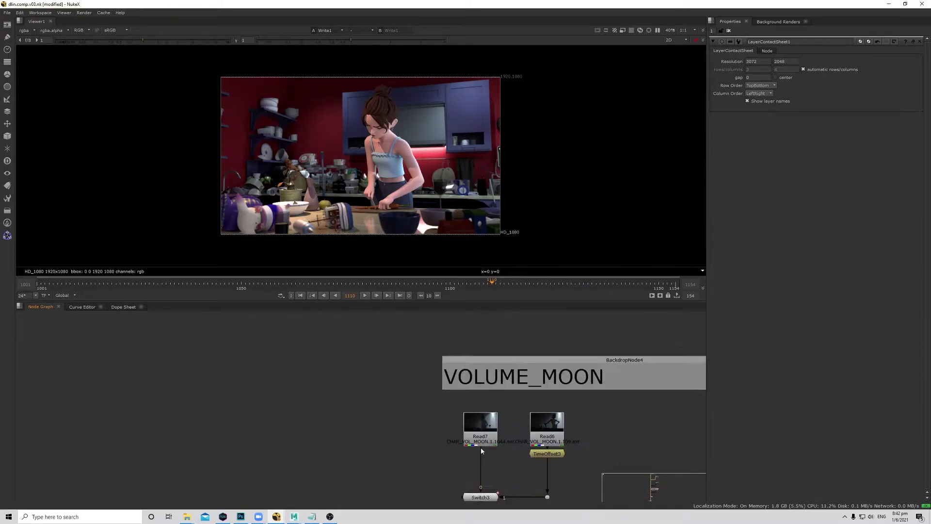
{"action": "scroll", "coordinate": [441, 427], "scroll_direction": "down", "scroll_amount": 5}
{"action": "scroll", "coordinate": [469, 373], "scroll_direction": "down", "scroll_amount": 1}
{"action": "middle_click_drag", "start_coordinate": [470, 374], "coordinate": [461, 449]}
{"action": "scroll", "coordinate": [461, 388], "scroll_direction": "up", "scroll_amount": 4}
{"action": "scroll", "coordinate": [461, 391], "scroll_direction": "down", "scroll_amount": 5}
{"action": "middle_click_drag", "start_coordinate": [446, 364], "coordinate": [439, 423]}
{"action": "middle_click_drag", "start_coordinate": [454, 340], "coordinate": [439, 435]}
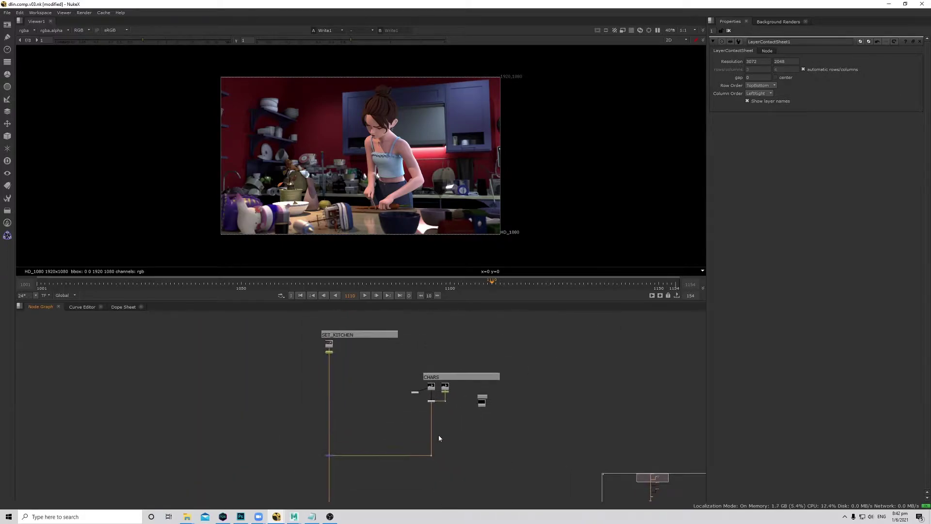
Open the project settings to review the script's frame range and full size format.
{"action": "scroll", "coordinate": [435, 391], "scroll_direction": "up", "scroll_amount": 4}
{"action": "double_click", "coordinate": [428, 386]}
{"action": "left_click", "coordinate": [628, 415]}
{"action": "key", "text": "s"}
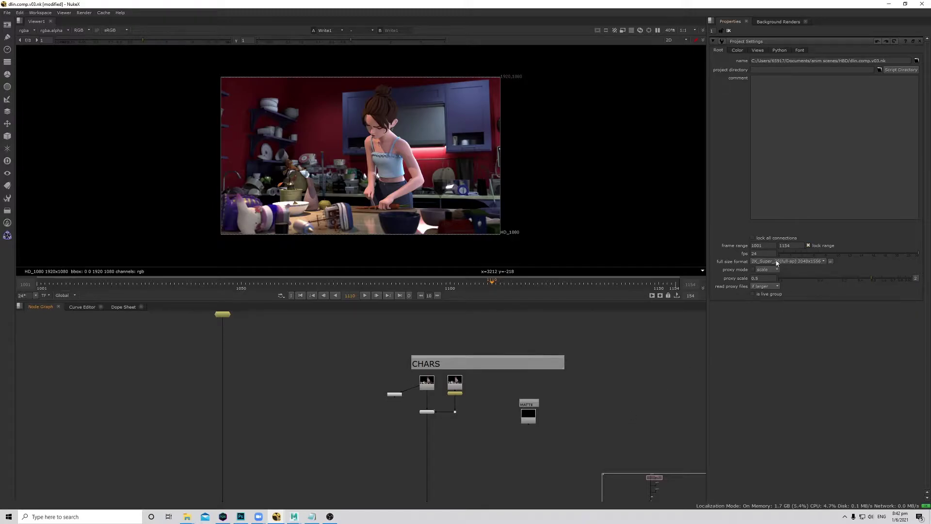
Replace the file of Read3 in the CHARS branch with the padded sequence CHAR.1.###_denoised.exr.
{"action": "middle_click_drag", "start_coordinate": [562, 419], "coordinate": [577, 402]}
{"action": "left_click", "coordinate": [300, 286]}
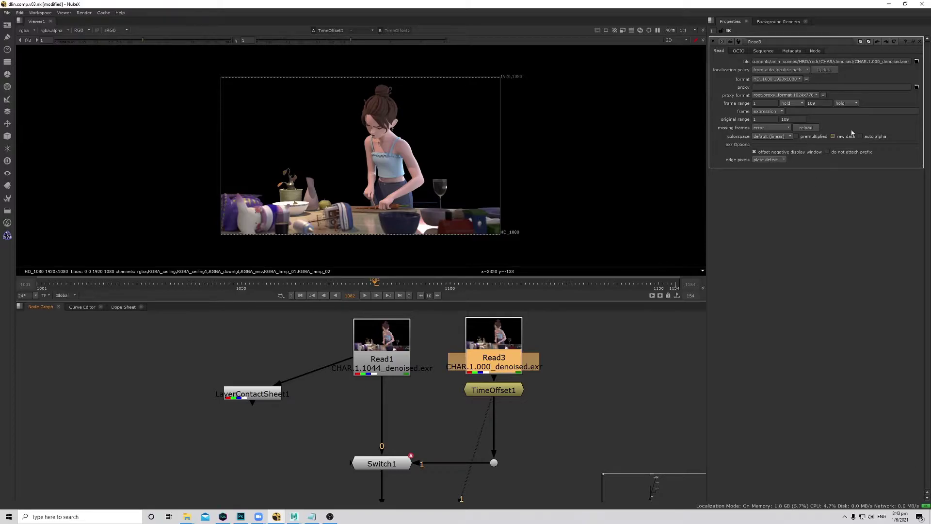
{"action": "left_click", "coordinate": [916, 62]}
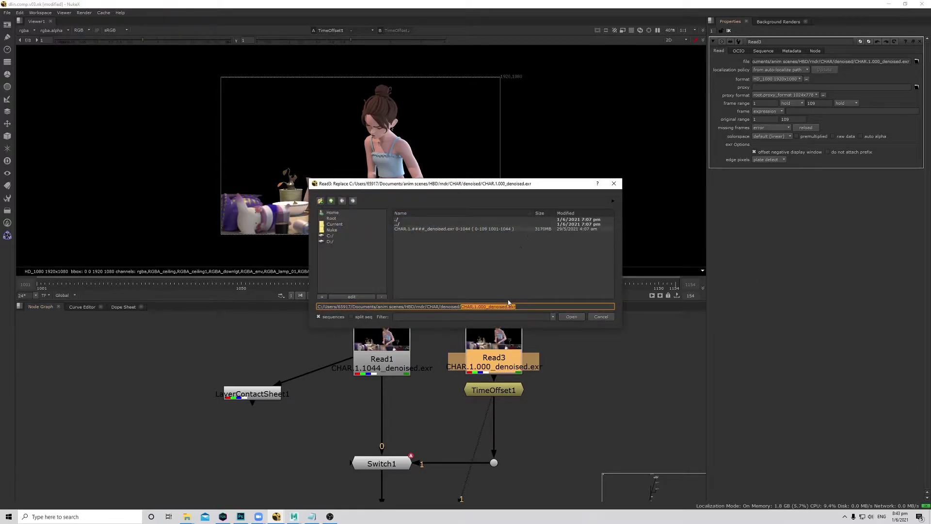
{"action": "left_click", "coordinate": [481, 307]}
{"action": "key", "text": "BackSpace"}
{"action": "key", "text": "BackSpace"}
{"action": "key", "text": "BackSpace"}
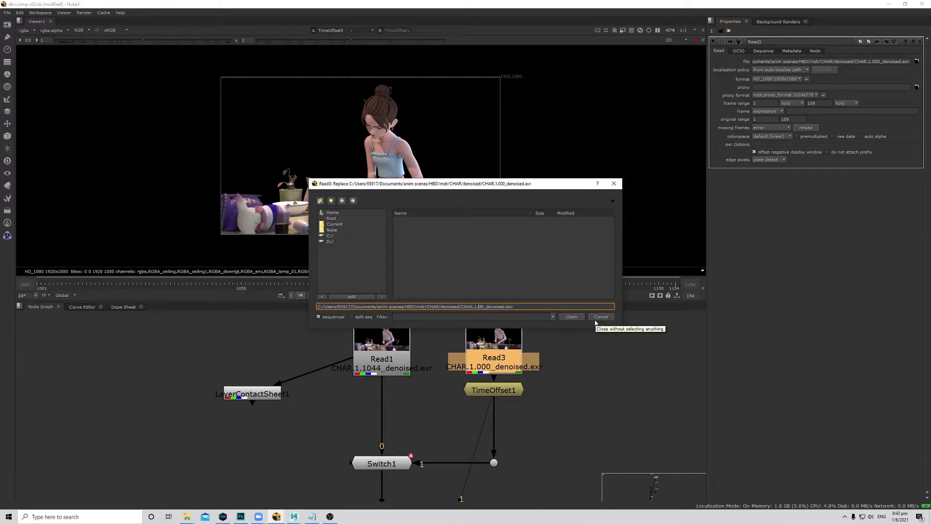
{"action": "type", "text": "##"}
{"action": "key", "text": "BackSpace"}
{"action": "key", "text": "BackSpace"}
{"action": "type", "text": "###"}
{"action": "left_click", "coordinate": [572, 317]}
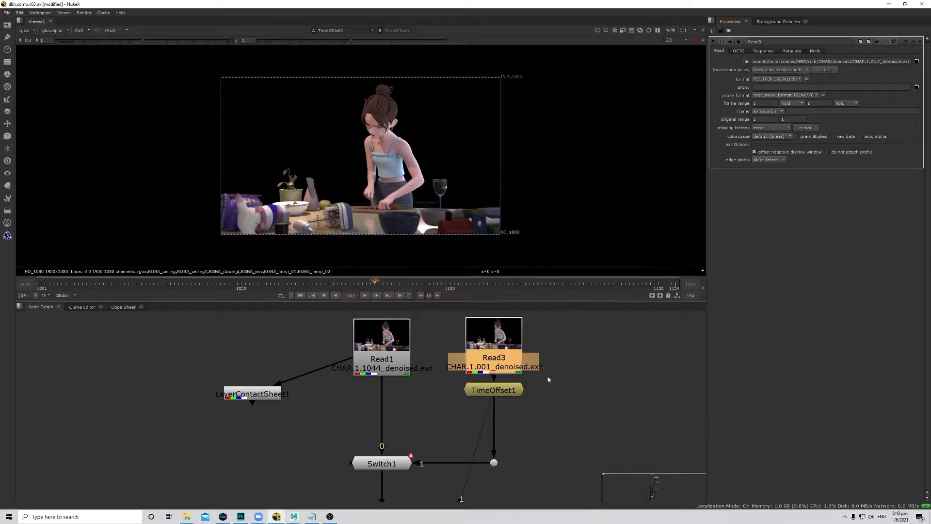
Set the last frame of Read3's frame range and original range to 109.
{"action": "left_click_drag", "start_coordinate": [405, 286], "coordinate": [412, 286]}
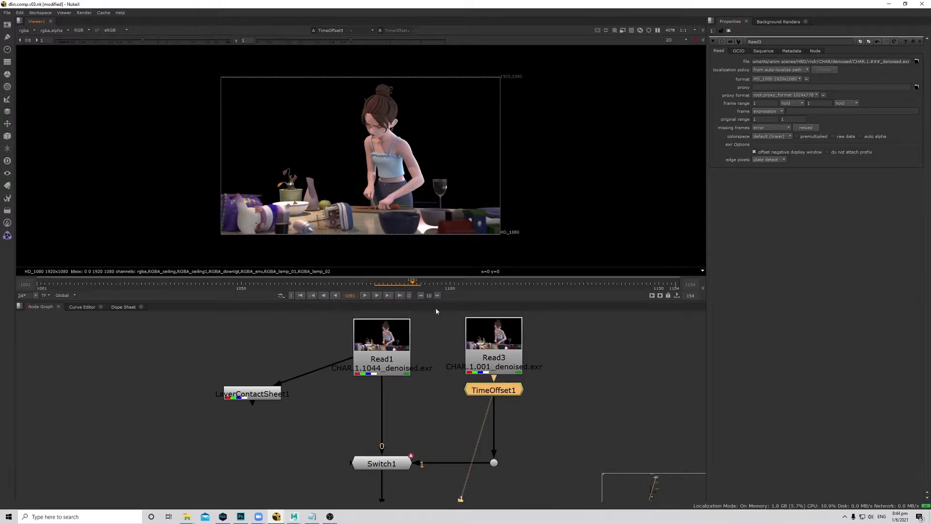
{"action": "left_click", "coordinate": [565, 334]}
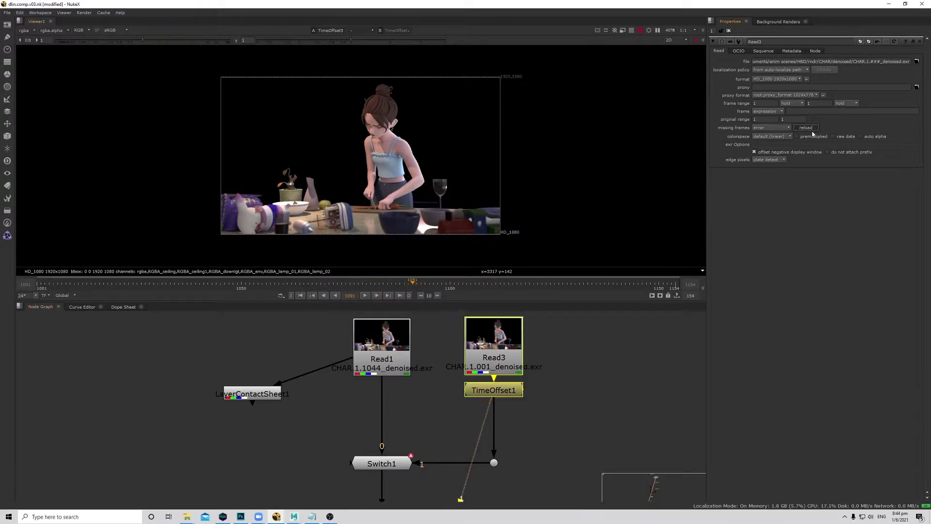
{"action": "left_click", "coordinate": [816, 103]}
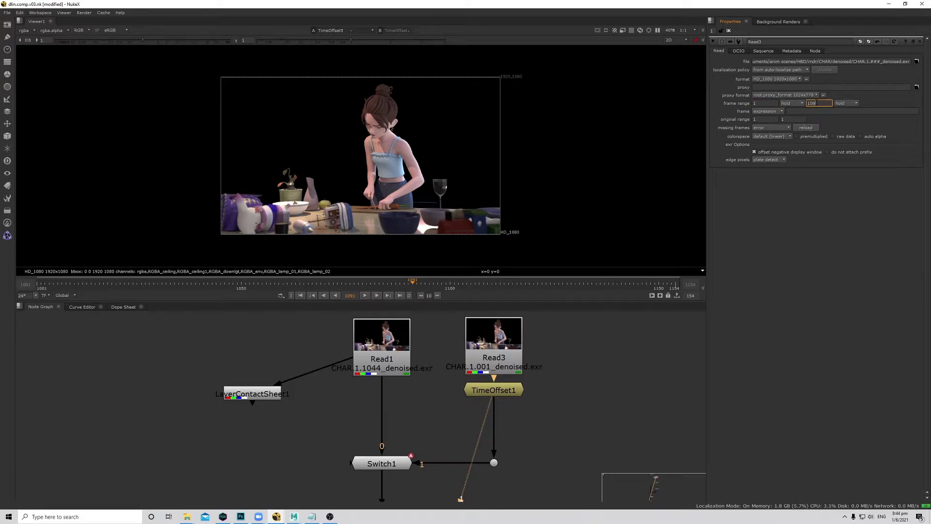
{"action": "type", "text": "109"}
{"action": "key", "text": "Return"}
{"action": "left_click", "coordinate": [796, 119]}
{"action": "type", "text": "109"}
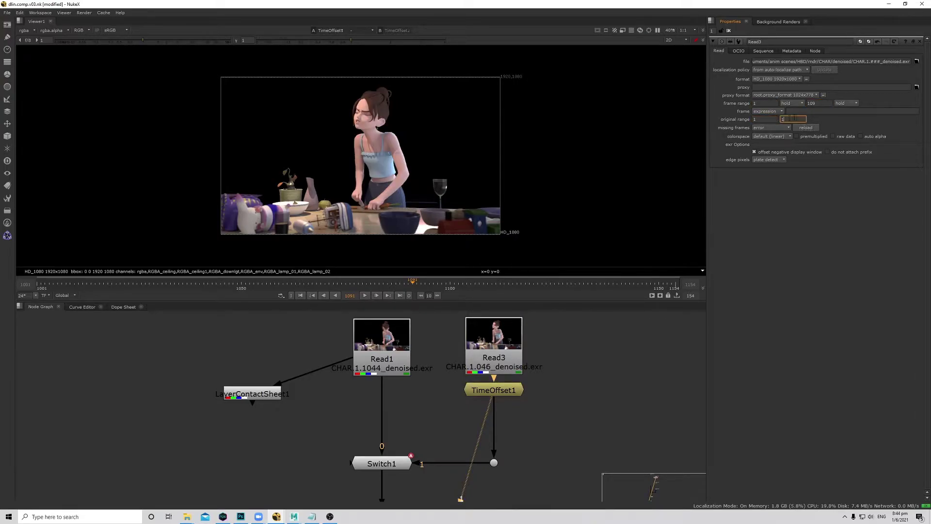
{"action": "key", "text": "Return"}
Scrub the timeline to check the playback of the character sequence through TimeOffset1.
{"action": "left_click", "coordinate": [483, 390]}
{"action": "left_click", "coordinate": [399, 284]}
{"action": "left_click_drag", "start_coordinate": [399, 283], "coordinate": [316, 280]}
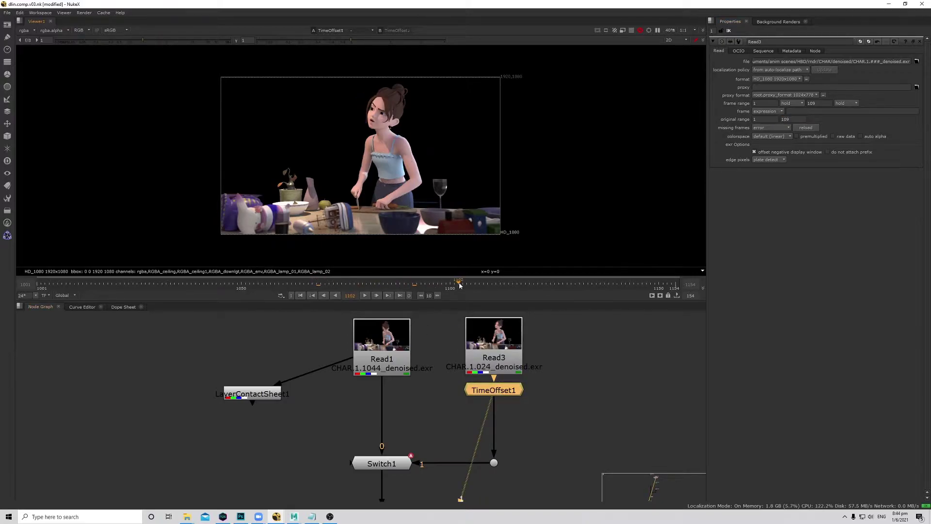
Scrub to check the CHARS sequence, and view Read6 and its TimeOffset in the VOLUME_MOON branch at later frames.
{"action": "left_click_drag", "start_coordinate": [460, 285], "coordinate": [609, 286]}
{"action": "left_click", "coordinate": [512, 352]}
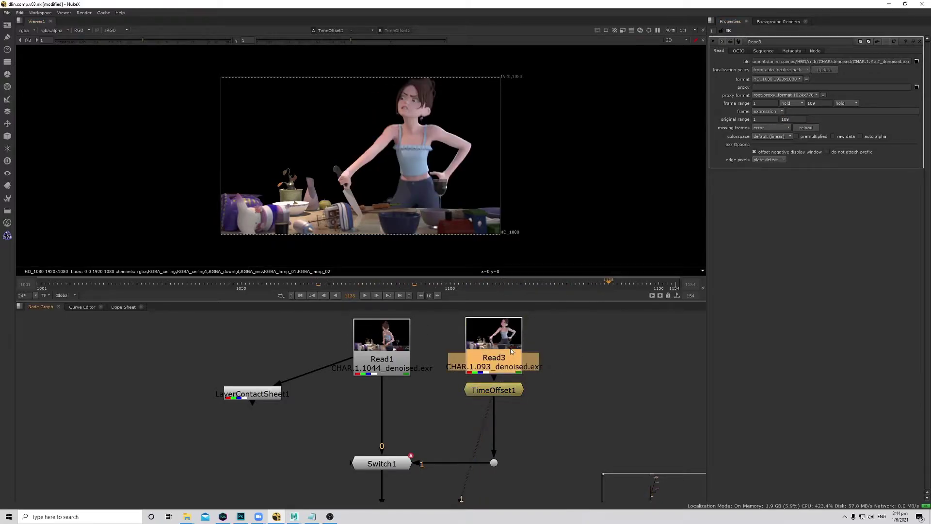
{"action": "scroll", "coordinate": [517, 397], "scroll_direction": "down", "scroll_amount": 9}
{"action": "mouse_move", "coordinate": [536, 376]}
{"action": "middle_mouse_down"}
{"action": "mouse_move", "coordinate": [541, 414]}
{"action": "mouse_move", "coordinate": [532, 373]}
{"action": "middle_mouse_up"}
{"action": "scroll", "coordinate": [508, 394], "scroll_direction": "up", "scroll_amount": 5}
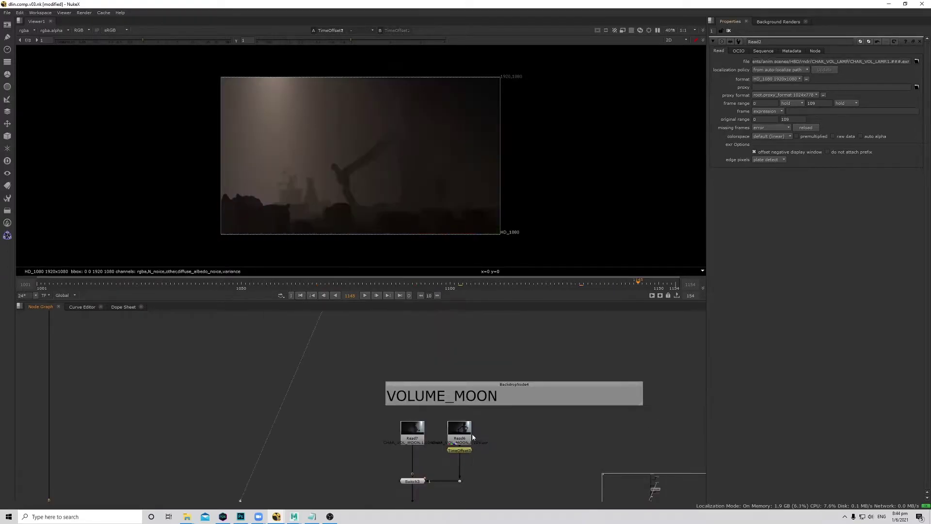
{"action": "left_click", "coordinate": [463, 428]}
{"action": "key", "text": "1"}
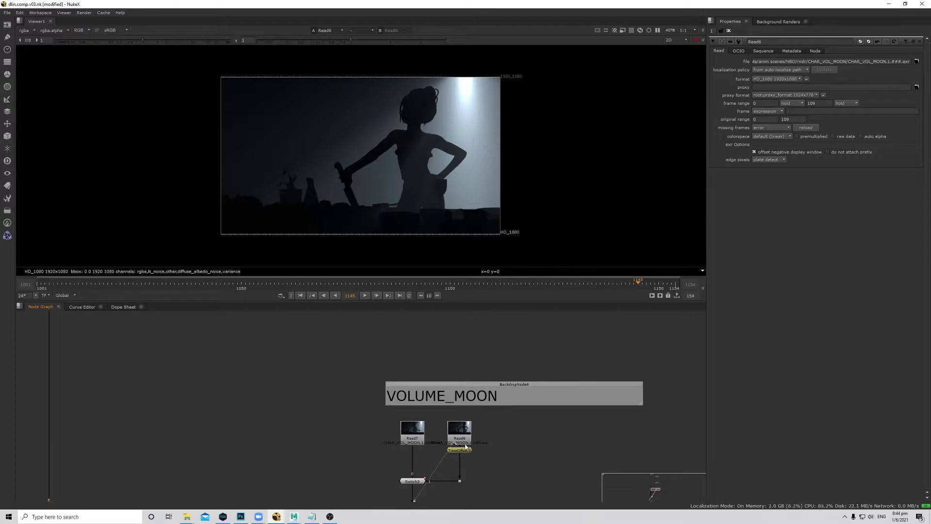
{"action": "left_click", "coordinate": [466, 448]}
{"action": "key", "text": "1"}
{"action": "left_click_drag", "start_coordinate": [460, 287], "coordinate": [610, 290]}
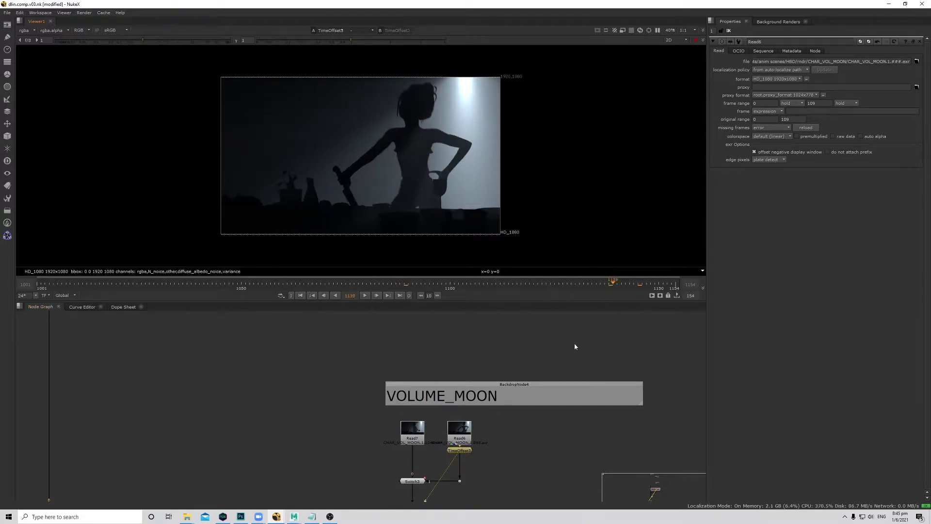
View the final comp output at Write1 on frame 1150.
{"action": "scroll", "coordinate": [514, 383], "scroll_direction": "down", "scroll_amount": 5}
{"action": "middle_click_drag", "start_coordinate": [479, 364], "coordinate": [464, 413]}
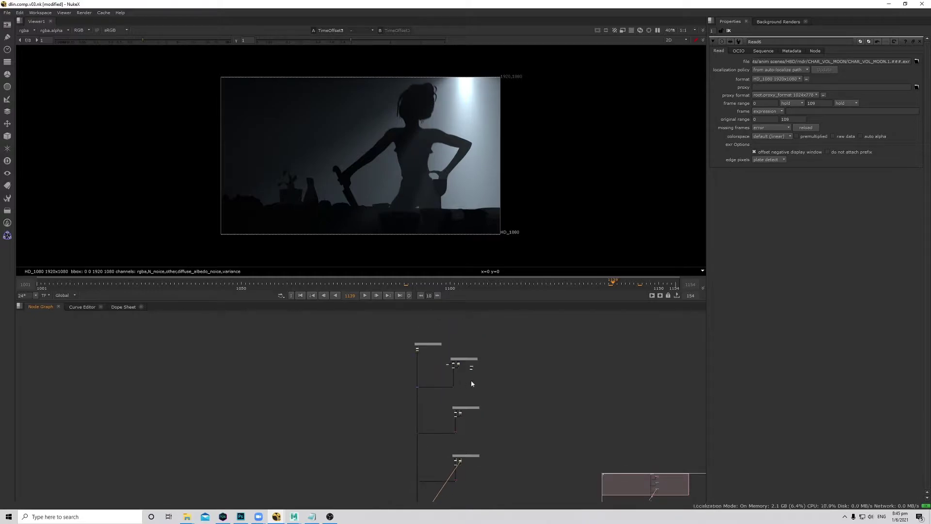
{"action": "scroll", "coordinate": [459, 354], "scroll_direction": "up", "scroll_amount": 6}
{"action": "middle_click_drag", "start_coordinate": [414, 457], "coordinate": [420, 405]}
{"action": "scroll", "coordinate": [420, 407], "scroll_direction": "down", "scroll_amount": 5}
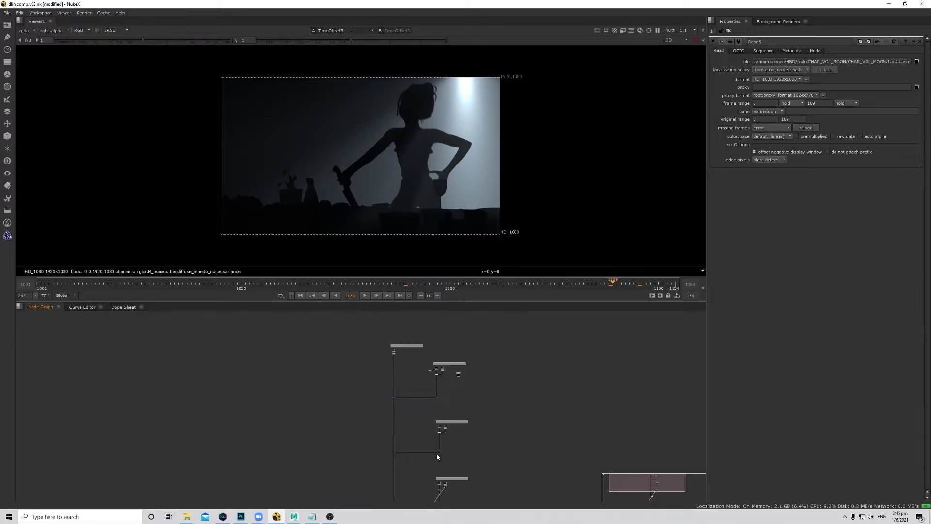
{"action": "scroll", "coordinate": [443, 446], "scroll_direction": "up", "scroll_amount": 6}
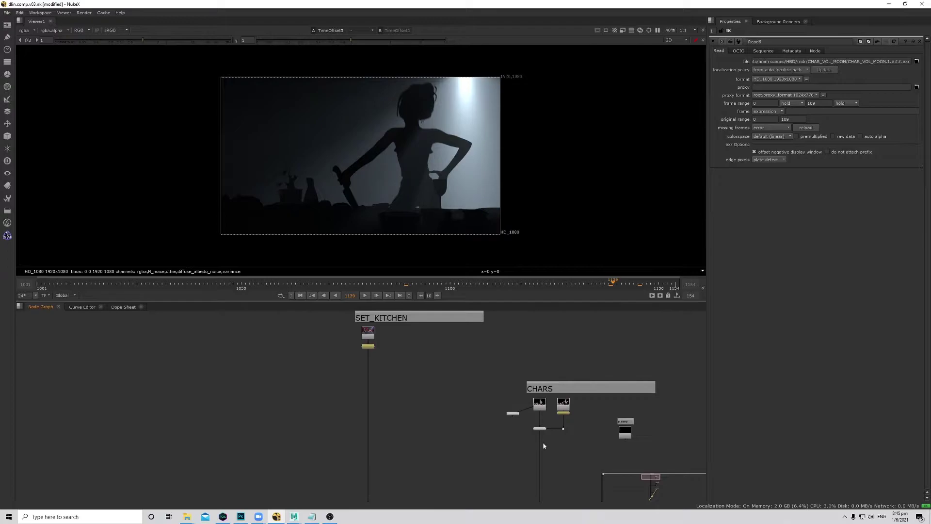
{"action": "middle_click_drag", "start_coordinate": [568, 450], "coordinate": [515, 380]}
{"action": "scroll", "coordinate": [515, 380], "scroll_direction": "down", "scroll_amount": 7}
{"action": "middle_click_drag", "start_coordinate": [491, 425], "coordinate": [486, 391]}
{"action": "scroll", "coordinate": [501, 427], "scroll_direction": "up", "scroll_amount": 4}
{"action": "mouse_move", "coordinate": [512, 439]}
{"action": "middle_mouse_down"}
{"action": "mouse_move", "coordinate": [493, 413]}
{"action": "mouse_move", "coordinate": [488, 330]}
{"action": "mouse_move", "coordinate": [486, 391]}
{"action": "mouse_move", "coordinate": [509, 386]}
{"action": "middle_mouse_up"}
{"action": "middle_click_drag", "start_coordinate": [471, 439], "coordinate": [485, 342]}
{"action": "mouse_move", "coordinate": [447, 449]}
{"action": "middle_mouse_down"}
{"action": "mouse_move", "coordinate": [462, 348]}
{"action": "mouse_move", "coordinate": [467, 433]}
{"action": "middle_mouse_up"}
{"action": "scroll", "coordinate": [431, 395], "scroll_direction": "up", "scroll_amount": 3}
{"action": "left_click", "coordinate": [423, 395]}
{"action": "key", "text": "1"}
{"action": "scroll", "coordinate": [486, 365], "scroll_direction": "down", "scroll_amount": 3}
{"action": "scroll", "coordinate": [433, 170], "scroll_direction": "down", "scroll_amount": 1}
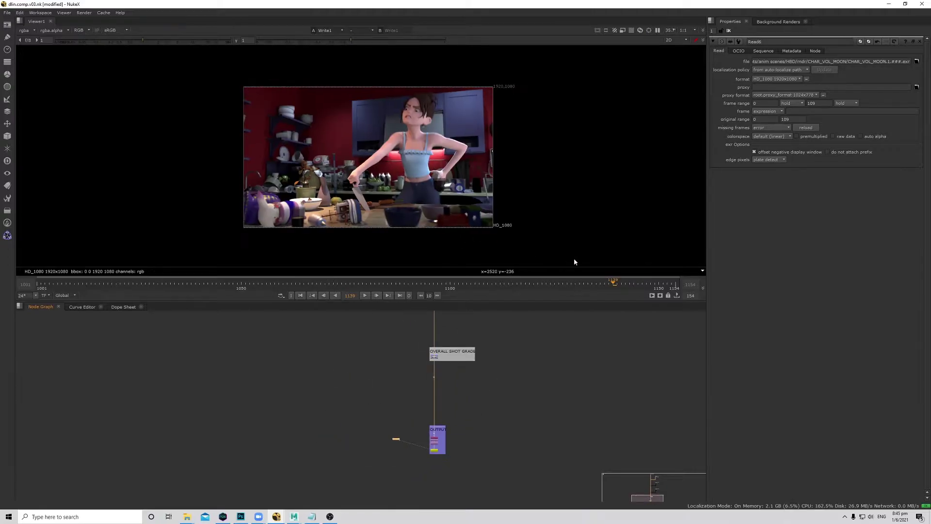
{"action": "left_click", "coordinate": [658, 286]}
Insert an Exposure node into the SET_KITCHEN branch, directly below its existing time node.
{"action": "middle_click_drag", "start_coordinate": [520, 380], "coordinate": [514, 415]}
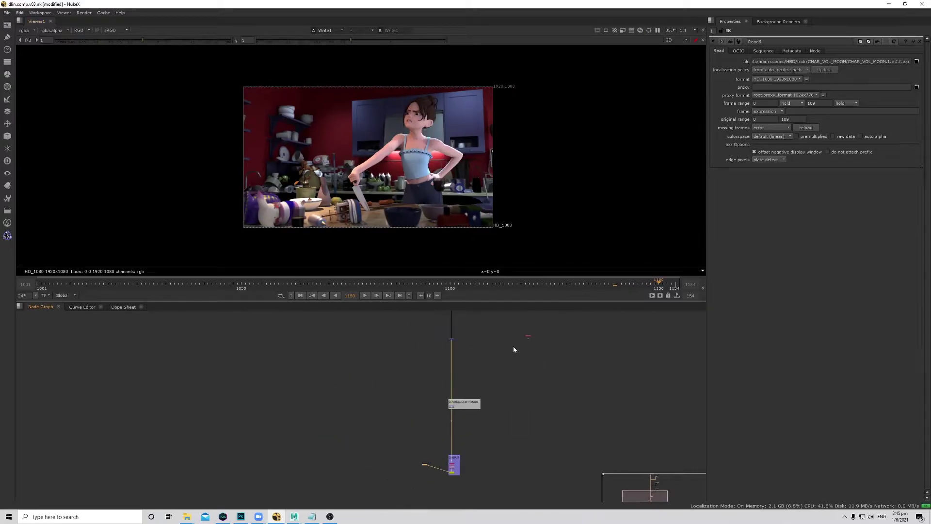
{"action": "middle_click_drag", "start_coordinate": [514, 346], "coordinate": [468, 446]}
{"action": "middle_click_drag", "start_coordinate": [468, 374], "coordinate": [460, 430]}
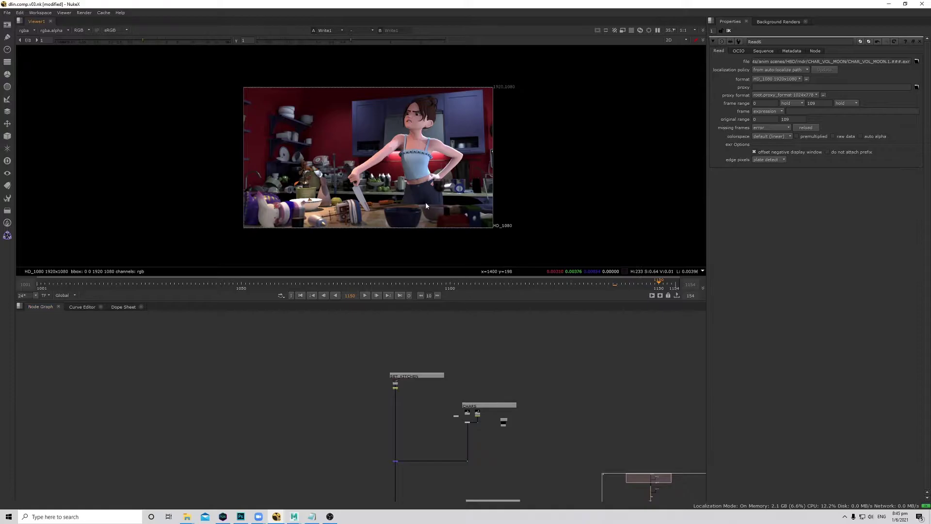
{"action": "key", "text": "f"}
{"action": "scroll", "coordinate": [437, 403], "scroll_direction": "up", "scroll_amount": 3}
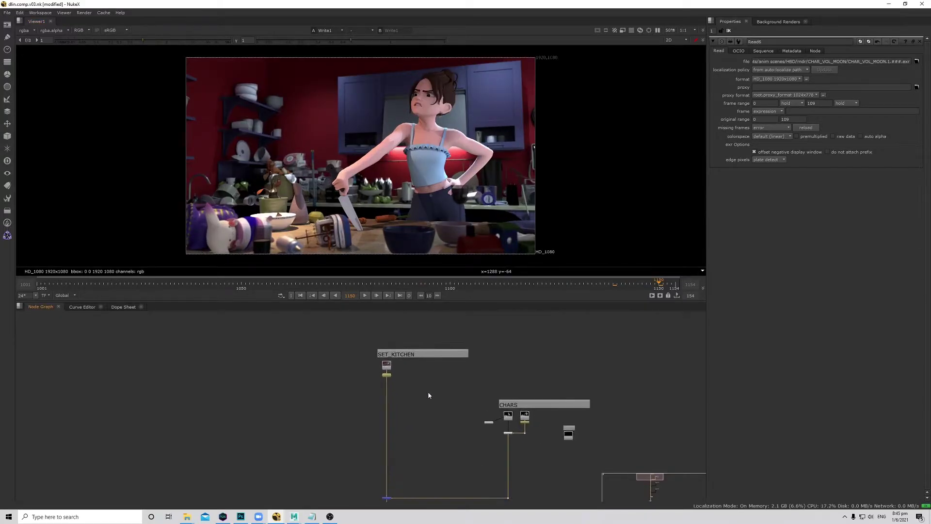
{"action": "middle_click_drag", "start_coordinate": [449, 430], "coordinate": [454, 415]}
{"action": "middle_click_drag", "start_coordinate": [446, 219], "coordinate": [449, 217]}
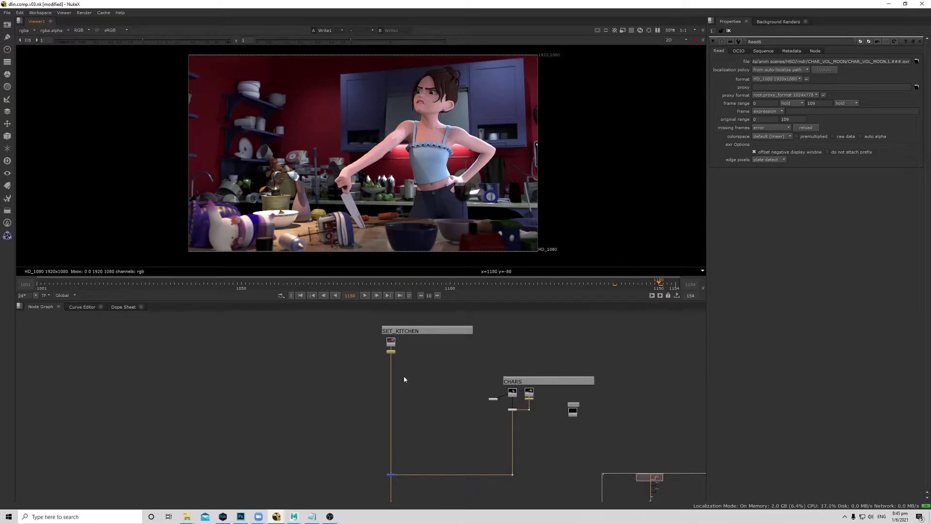
{"action": "middle_click_drag", "start_coordinate": [416, 378], "coordinate": [426, 373]}
{"action": "scroll", "coordinate": [422, 358], "scroll_direction": "up", "scroll_amount": 3}
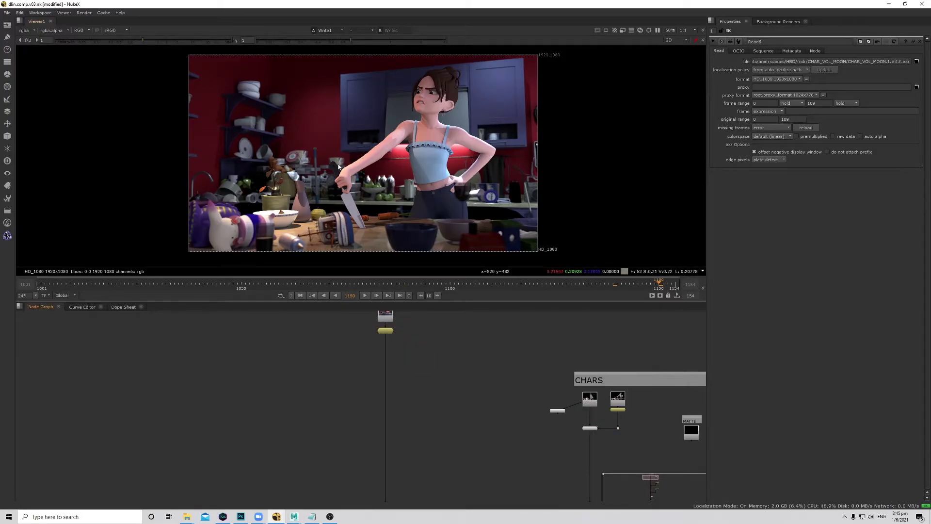
{"action": "scroll", "coordinate": [407, 359], "scroll_direction": "up", "scroll_amount": 2}
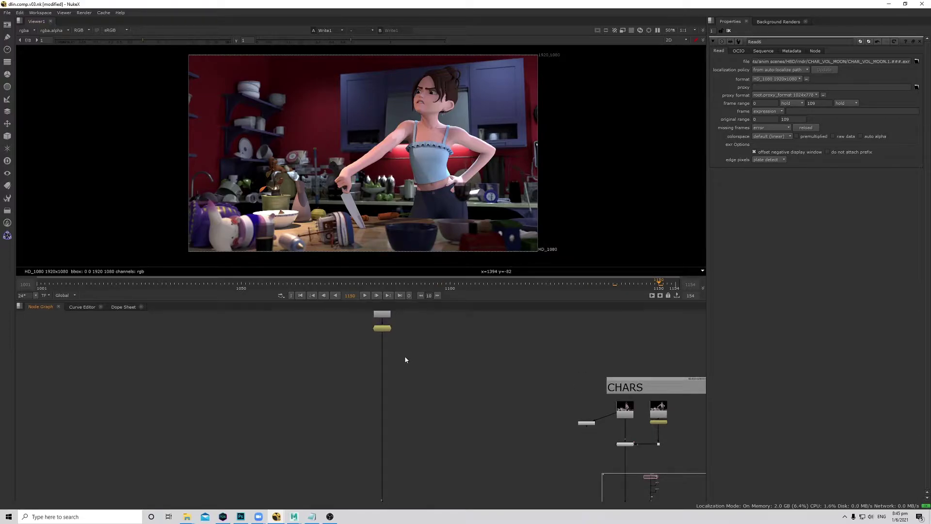
{"action": "key", "text": "Tab"}
{"action": "type", "text": "exposure"}
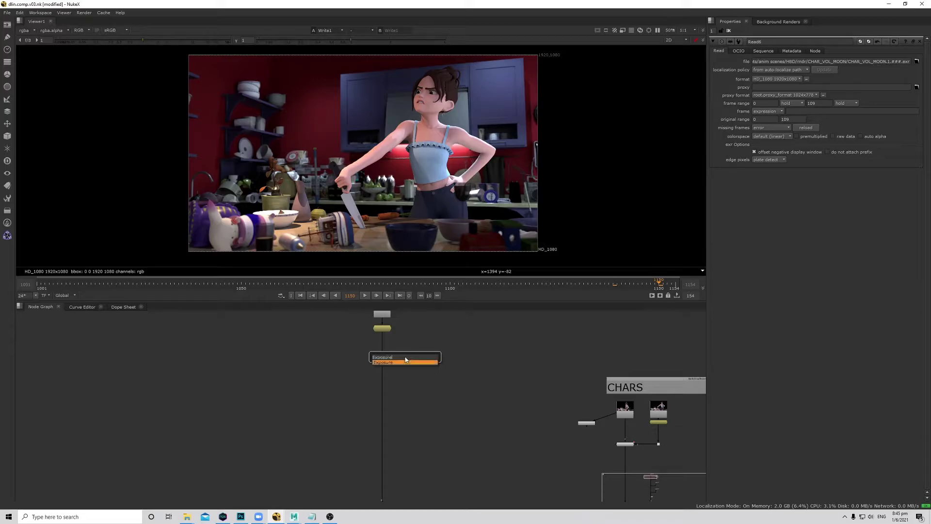
{"action": "key", "text": "Return"}
{"action": "left_click_drag", "start_coordinate": [406, 359], "coordinate": [384, 354]}
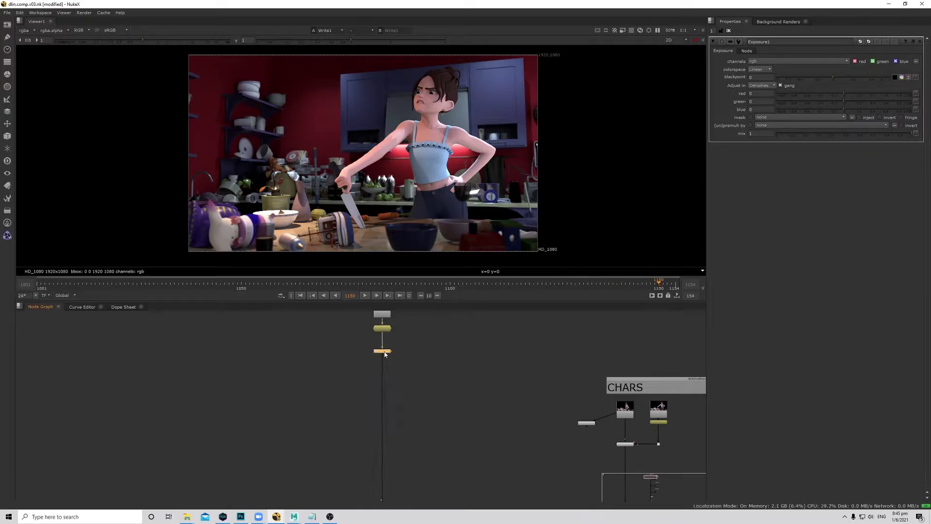
Set Exposure1 to adjust in Stops and enter -0.5 for the ganged red, green and blue values.
{"action": "left_click", "coordinate": [756, 89]}
{"action": "left_click", "coordinate": [758, 79]}
{"action": "type", "text": "-0.5"}
{"action": "key", "text": "Return"}
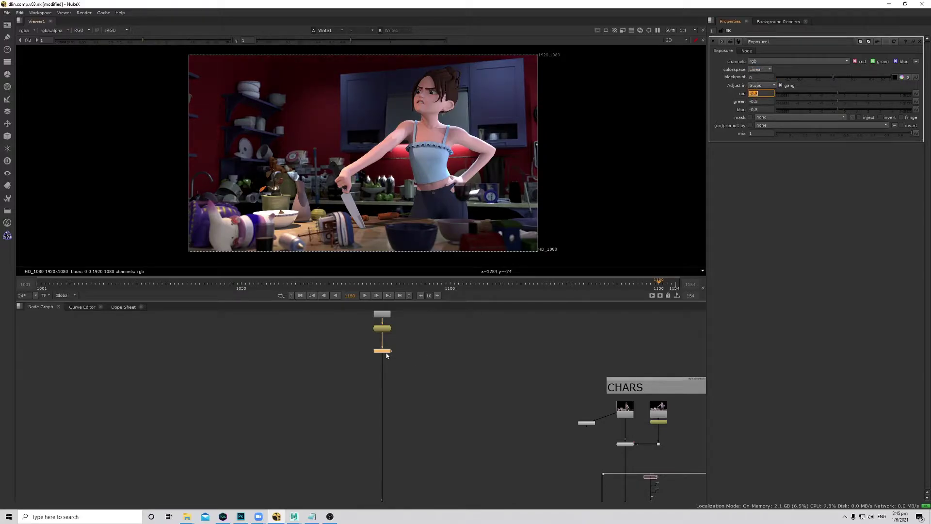
Toggle Exposure1 off and on to compare the kitchen background with and without the darkening.
{"action": "key", "text": "d"}
{"action": "key", "text": "d"}
{"action": "middle_click_drag", "start_coordinate": [435, 173], "coordinate": [437, 174]}
{"action": "key", "text": "d"}
{"action": "key", "text": "d"}
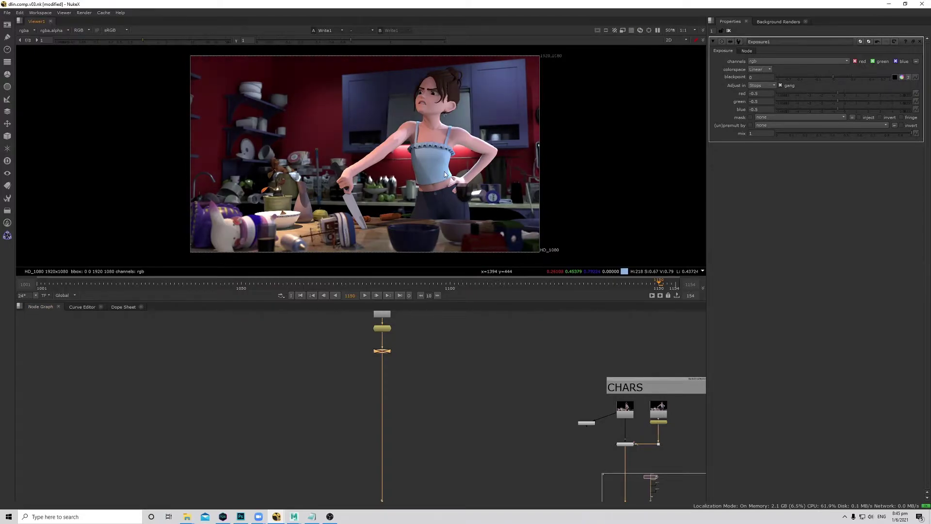
Add a Defocus node below Exposure1 in the SET_KITCHEN branch and set its defocus to 5.
{"action": "scroll", "coordinate": [392, 363], "scroll_direction": "up", "scroll_amount": 2}
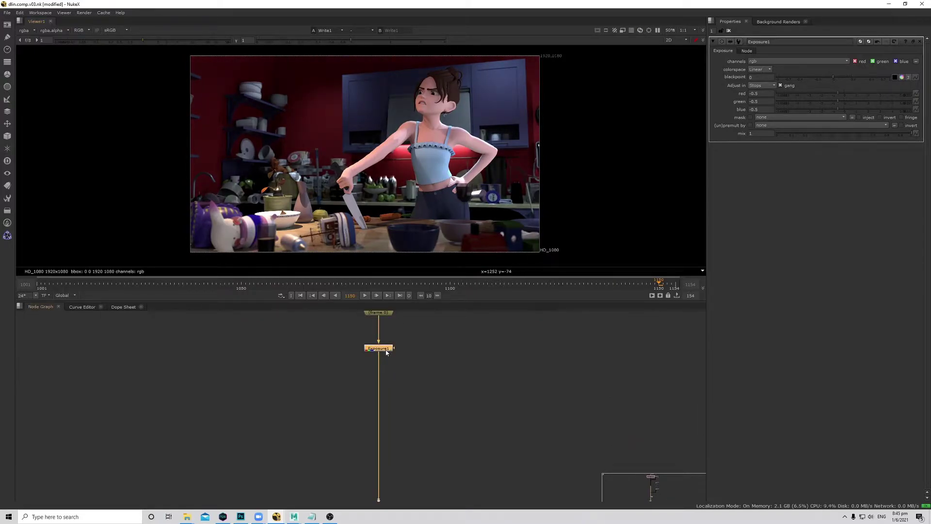
{"action": "key", "text": "Tab"}
{"action": "type", "text": "def"}
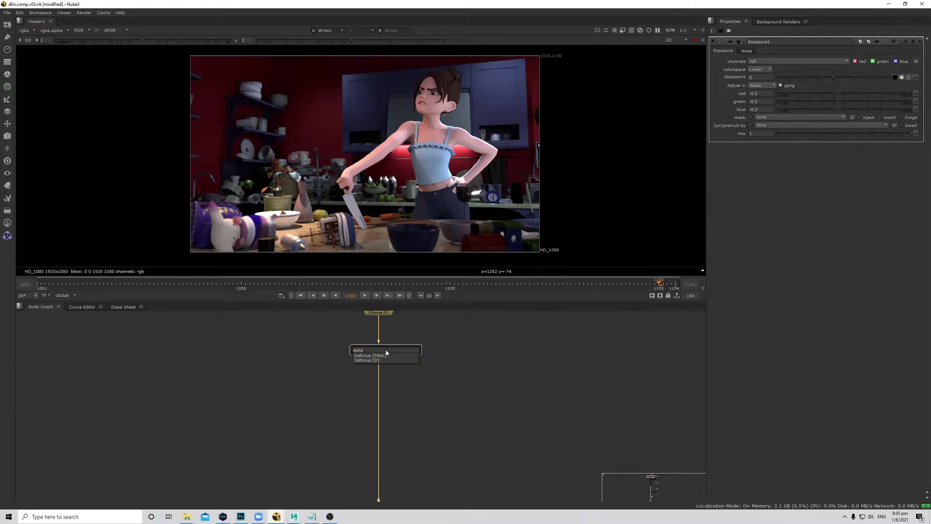
{"action": "type", "text": "o"}
{"action": "key", "text": "Return"}
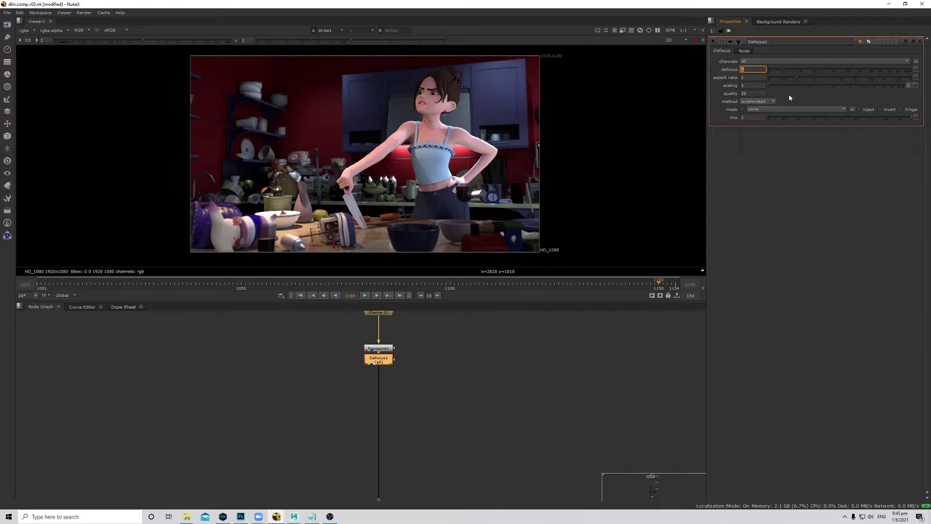
{"action": "middle_click_drag", "start_coordinate": [326, 126], "coordinate": [349, 146]}
{"action": "scroll", "coordinate": [314, 198], "scroll_direction": "up", "scroll_amount": 2}
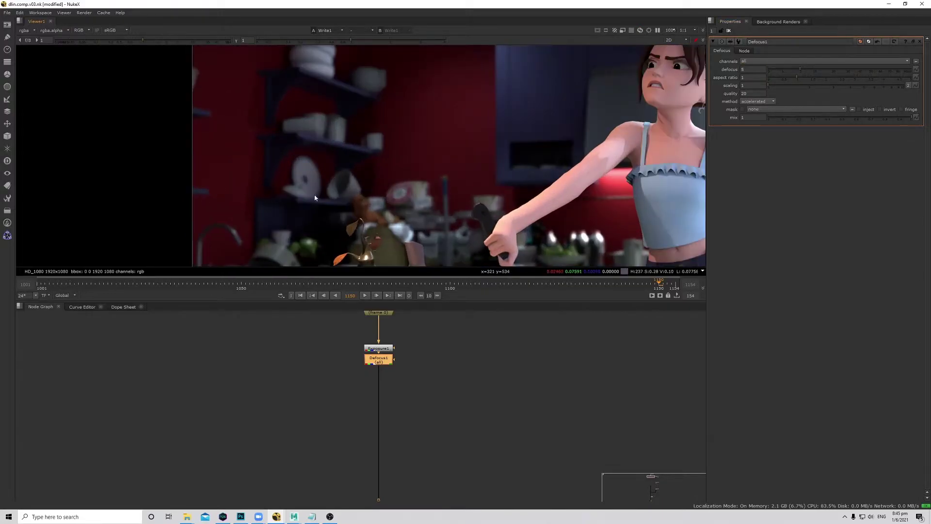
{"action": "left_click", "coordinate": [386, 364]}
{"action": "key", "text": "f"}
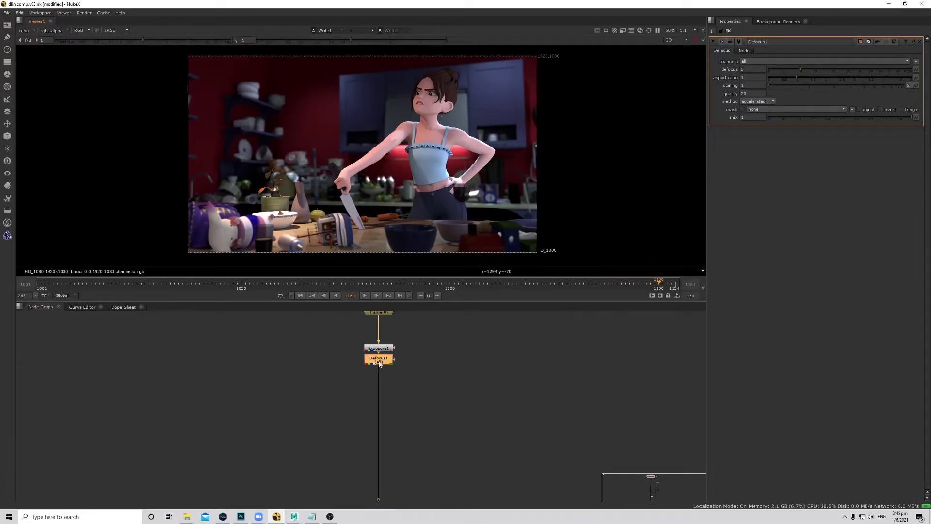
Toggle the Defocus and Exposure nodes off and on to compare the kitchen background before and after both adjustments.
{"action": "key", "text": "d"}
{"action": "left_click_drag", "start_coordinate": [326, 342], "coordinate": [419, 386]}
{"action": "key", "text": "d"}
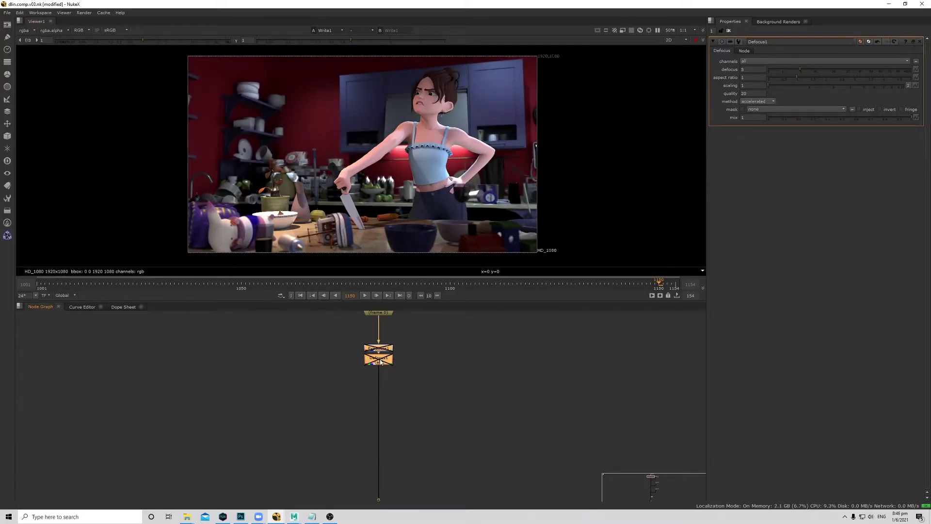
{"action": "left_click", "coordinate": [380, 360]}
{"action": "key", "text": "d"}
{"action": "left_click_drag", "start_coordinate": [332, 330], "coordinate": [449, 396]}
{"action": "key", "text": "d"}
{"action": "key", "text": "d"}
Examine the composited image up close, comparing the character and foreground table props with the defocused kitchen.
{"action": "middle_click_drag", "start_coordinate": [431, 385], "coordinate": [399, 384]}
{"action": "scroll", "coordinate": [399, 384], "scroll_direction": "down", "scroll_amount": 2}
{"action": "scroll", "coordinate": [438, 174], "scroll_direction": "down", "scroll_amount": 2}
{"action": "scroll", "coordinate": [442, 165], "scroll_direction": "up", "scroll_amount": 2}
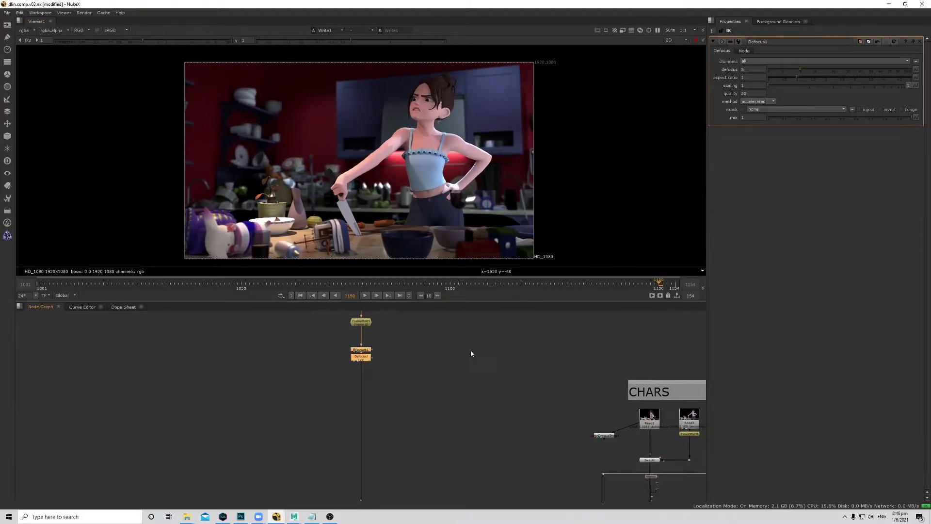
{"action": "scroll", "coordinate": [498, 412], "scroll_direction": "down", "scroll_amount": 3}
{"action": "middle_click_drag", "start_coordinate": [497, 411], "coordinate": [460, 415]}
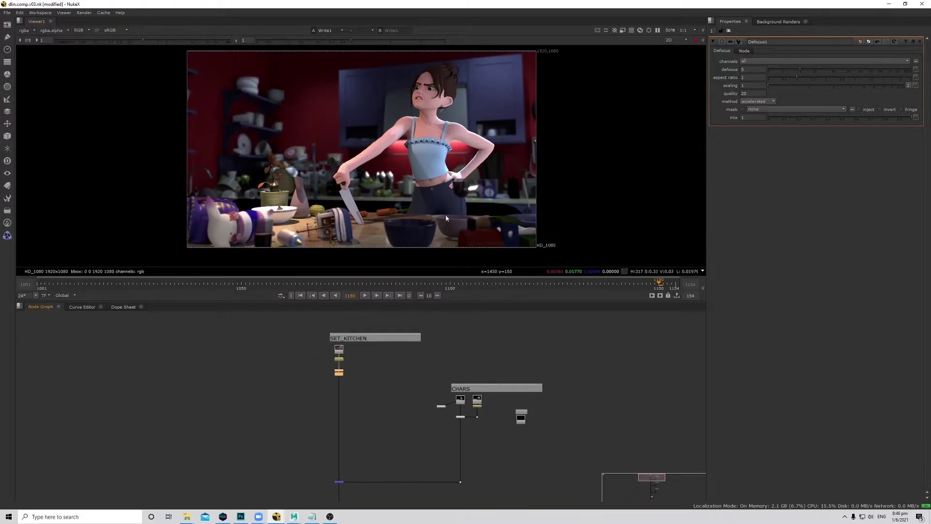
{"action": "middle_click_drag", "start_coordinate": [354, 181], "coordinate": [359, 177]}
{"action": "scroll", "coordinate": [487, 396], "scroll_direction": "up", "scroll_amount": 1}
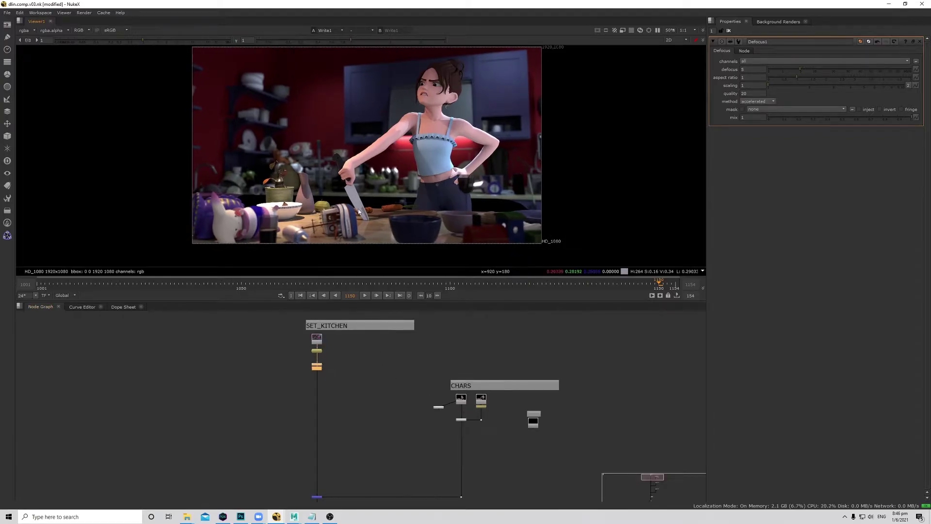
{"action": "scroll", "coordinate": [304, 230], "scroll_direction": "up", "scroll_amount": 3}
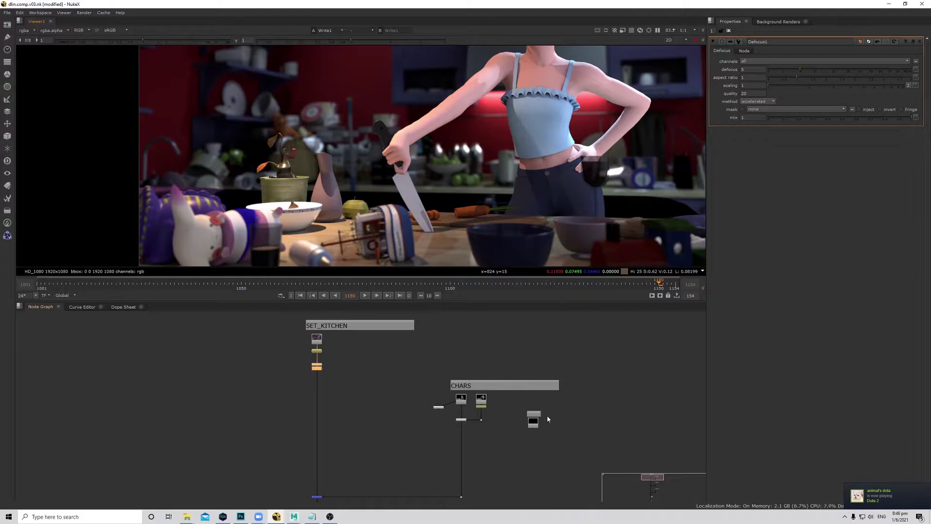
Branch a Shuffle node off Switch1 in the CHARS section and set its first input layer to RGBA_lamp_01.
{"action": "scroll", "coordinate": [539, 414], "scroll_direction": "up", "scroll_amount": 3}
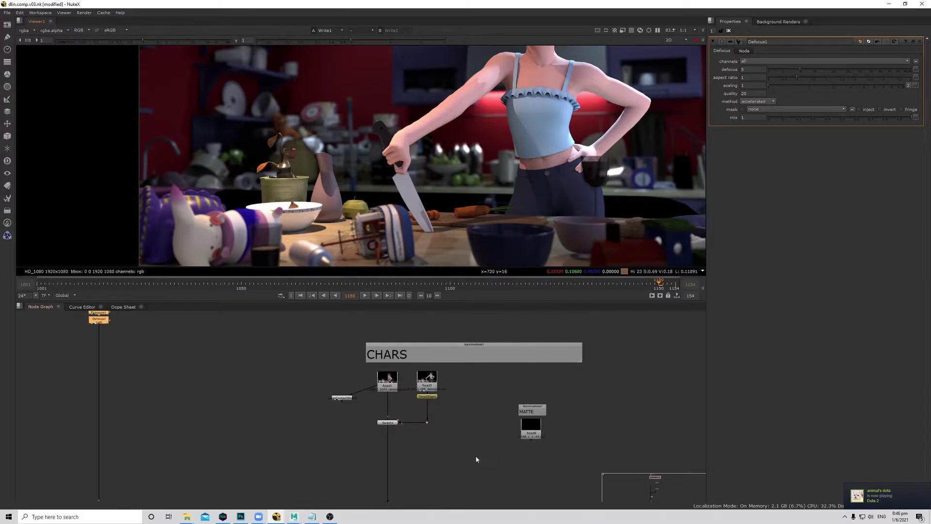
{"action": "middle_click_drag", "start_coordinate": [419, 466], "coordinate": [415, 432]}
{"action": "scroll", "coordinate": [416, 429], "scroll_direction": "up", "scroll_amount": 2}
{"action": "key", "text": "Tab"}
{"action": "type", "text": "s"}
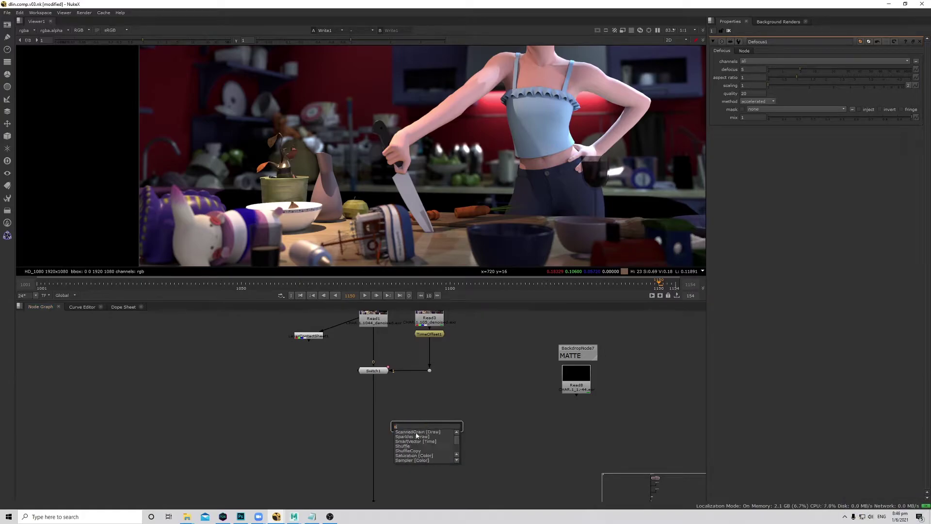
{"action": "left_click", "coordinate": [413, 446]}
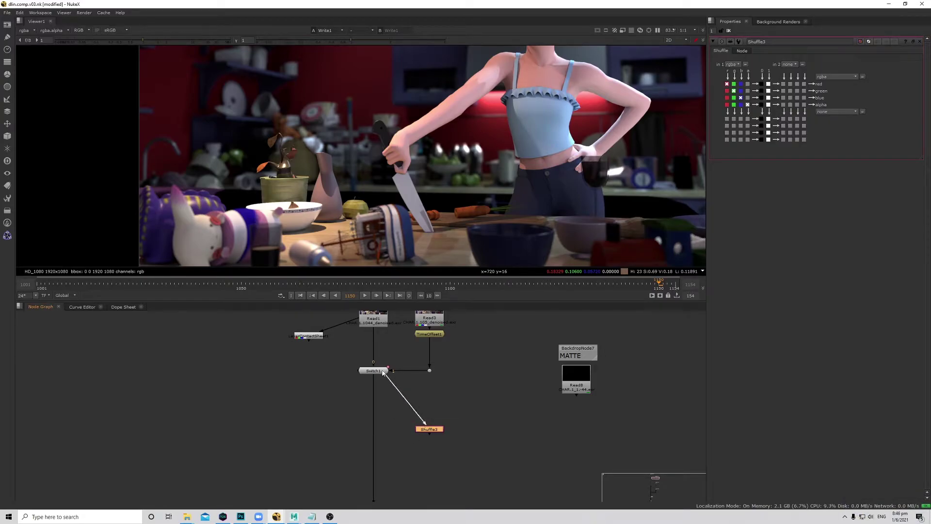
{"action": "left_click_drag", "start_coordinate": [431, 431], "coordinate": [434, 416]}
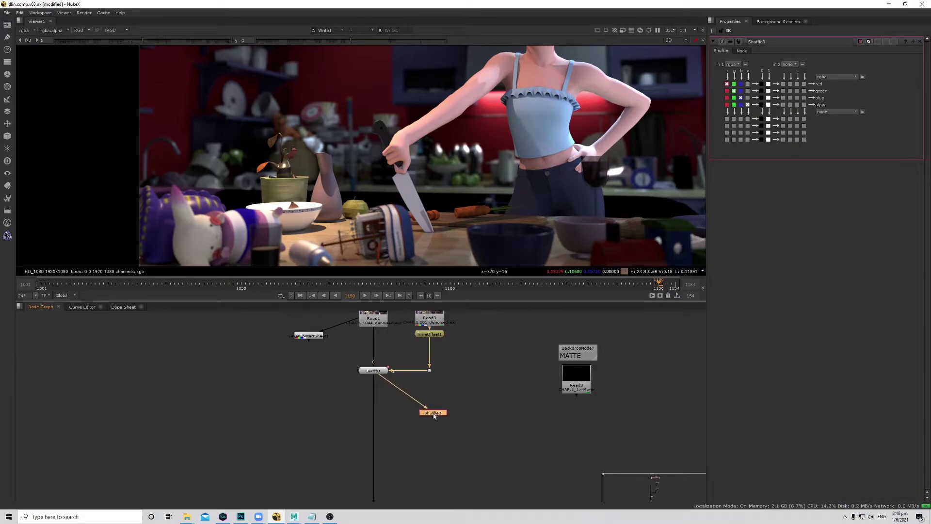
{"action": "left_click", "coordinate": [731, 64]}
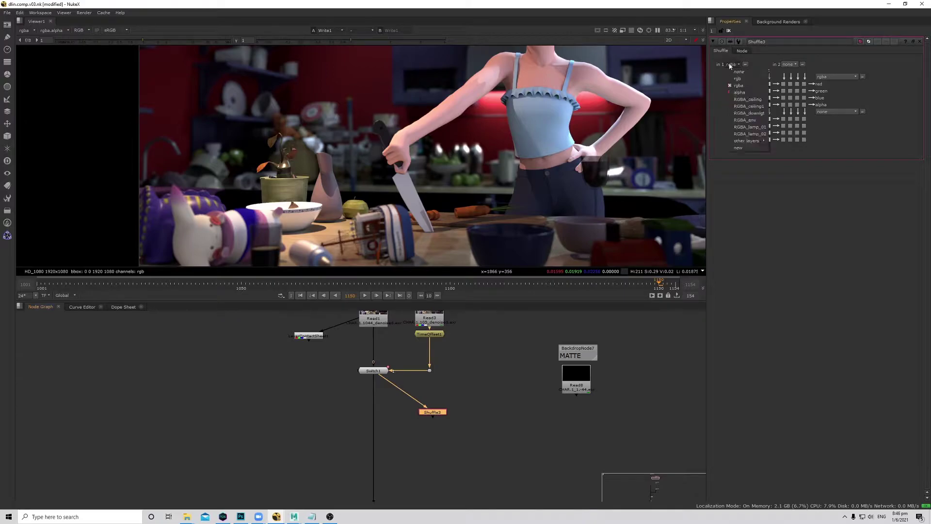
{"action": "left_click", "coordinate": [762, 127]}
Insert a Merge below Switch1 with the RGBA_lamp_01 Shuffle as its A input and set its operation to from.
{"action": "left_click_drag", "start_coordinate": [437, 412], "coordinate": [373, 423]}
{"action": "left_click", "coordinate": [414, 418]}
{"action": "key", "text": "m"}
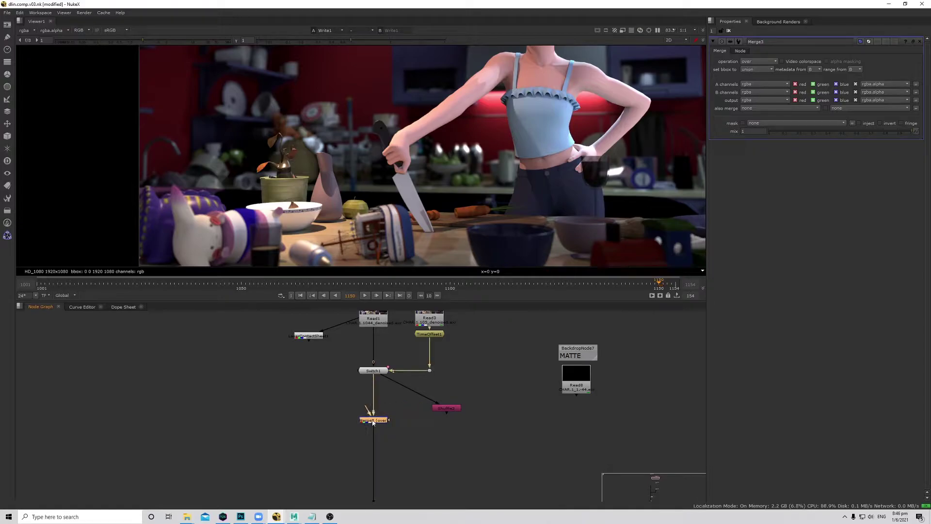
{"action": "left_click_drag", "start_coordinate": [439, 404], "coordinate": [444, 408]}
{"action": "left_click_drag", "start_coordinate": [380, 424], "coordinate": [379, 412]}
{"action": "left_click", "coordinate": [759, 61]}
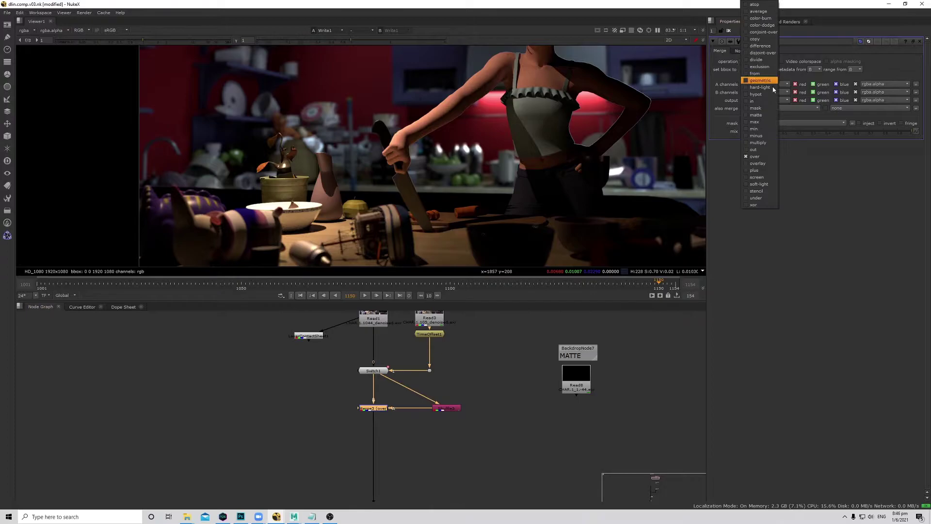
{"action": "left_click", "coordinate": [756, 73]}
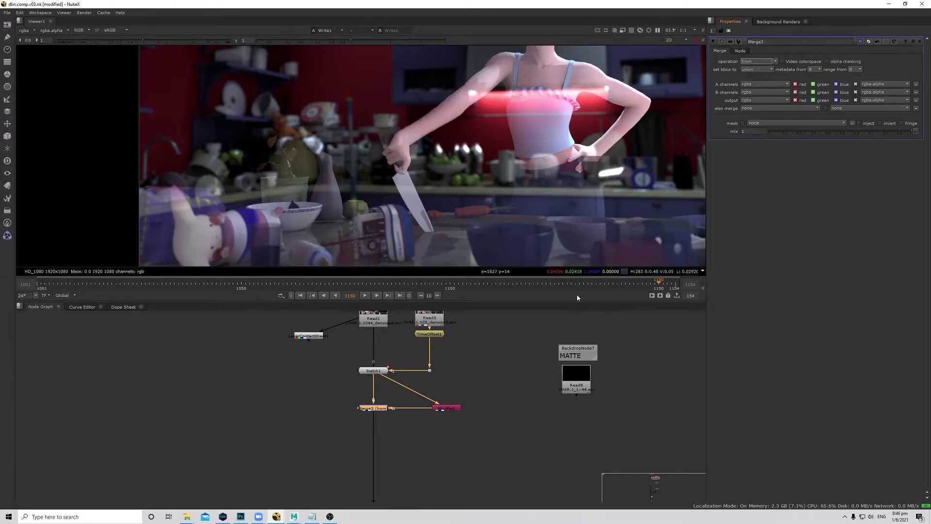
Insert a second Merge further down the CHARS branch, route the Shuffle into its A input, and set its operation to plus.
{"action": "left_click", "coordinate": [445, 409]}
{"action": "left_click", "coordinate": [429, 488]}
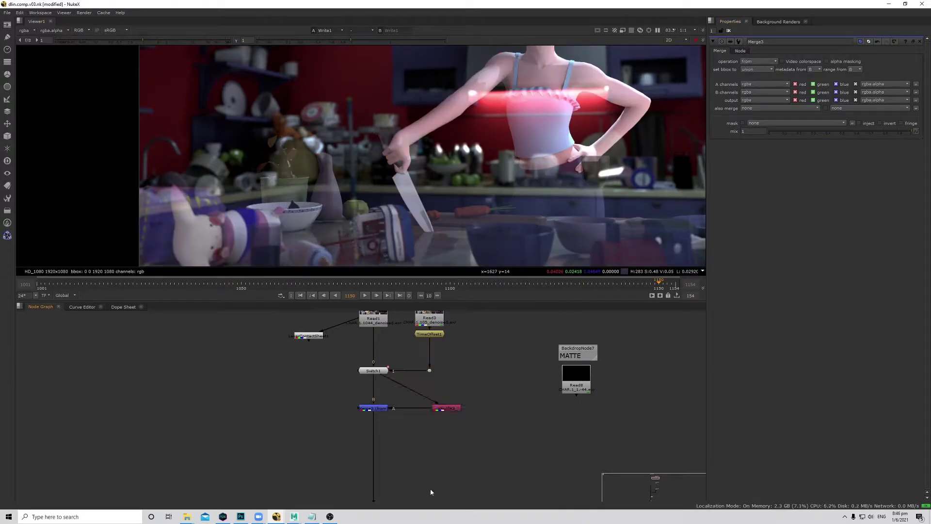
{"action": "key", "text": "m"}
{"action": "left_click_drag", "start_coordinate": [429, 488], "coordinate": [373, 485]}
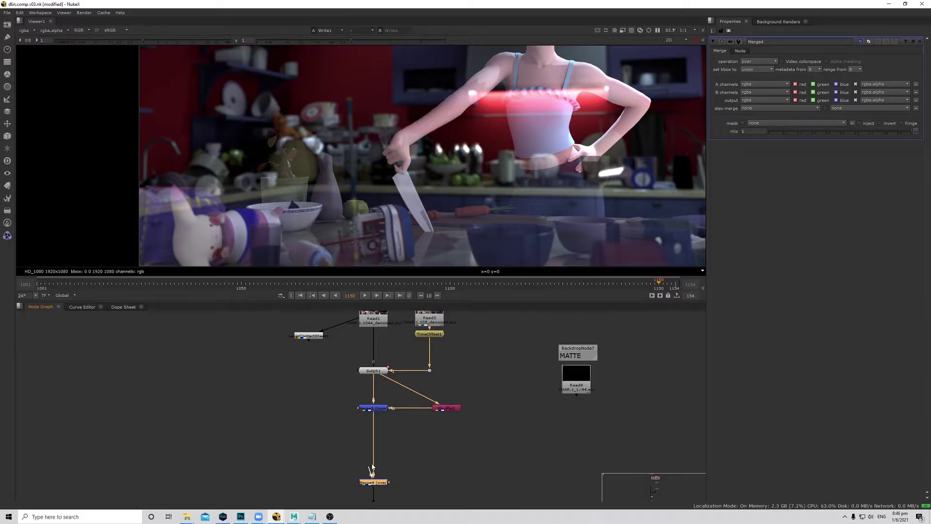
{"action": "left_click_drag", "start_coordinate": [436, 413], "coordinate": [442, 416]}
{"action": "left_click_drag", "start_coordinate": [406, 446], "coordinate": [451, 486]}
{"action": "left_click", "coordinate": [383, 483]}
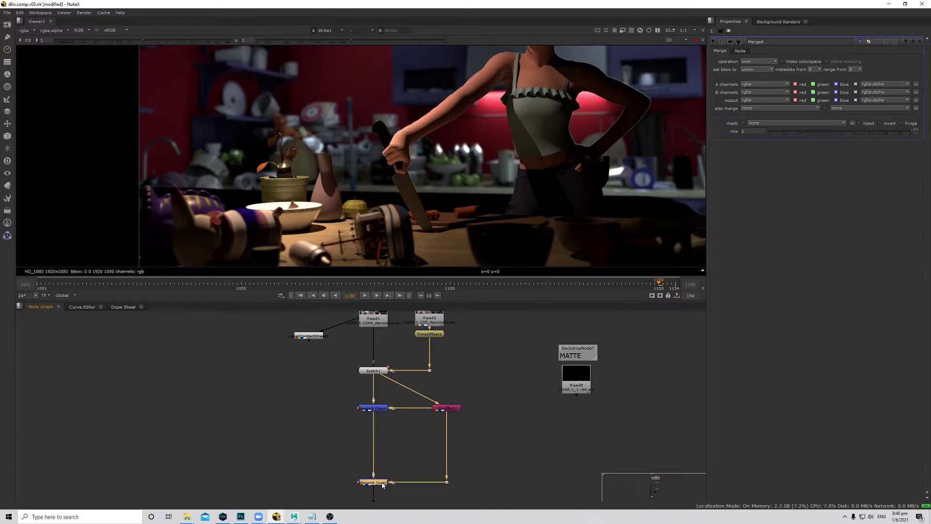
{"action": "left_click", "coordinate": [755, 61]}
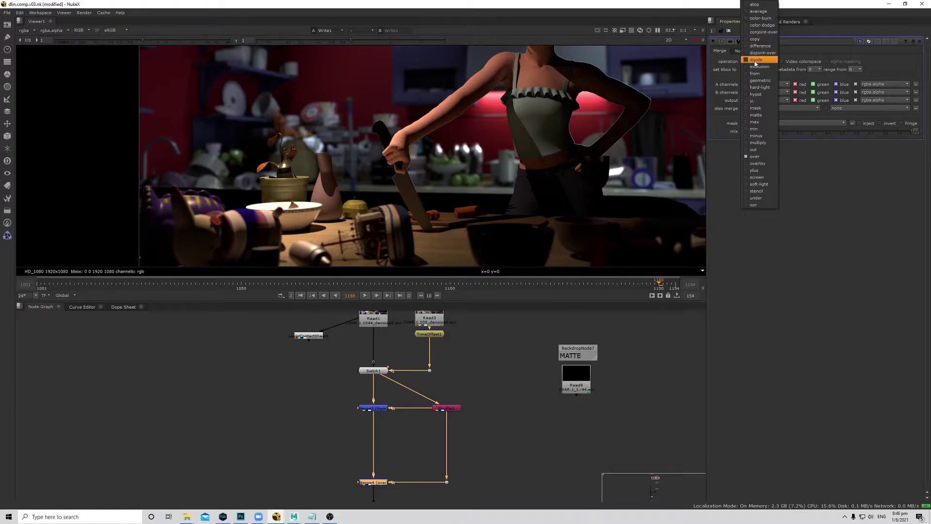
{"action": "left_click", "coordinate": [760, 169]}
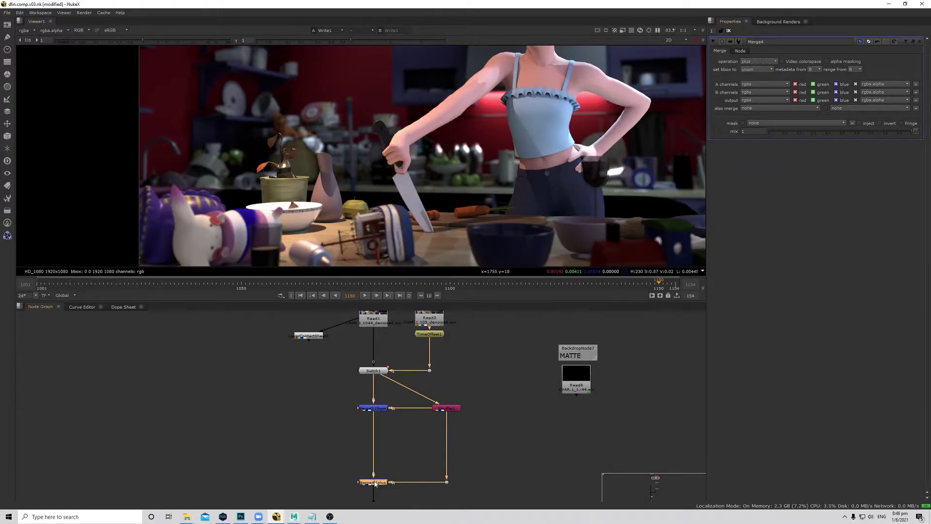
Toggle the plus Merge off and on to check that the lamp light is added back correctly.
{"action": "key", "text": "d"}
{"action": "key", "text": "d"}
{"action": "left_click_drag", "start_coordinate": [335, 396], "coordinate": [401, 490]}
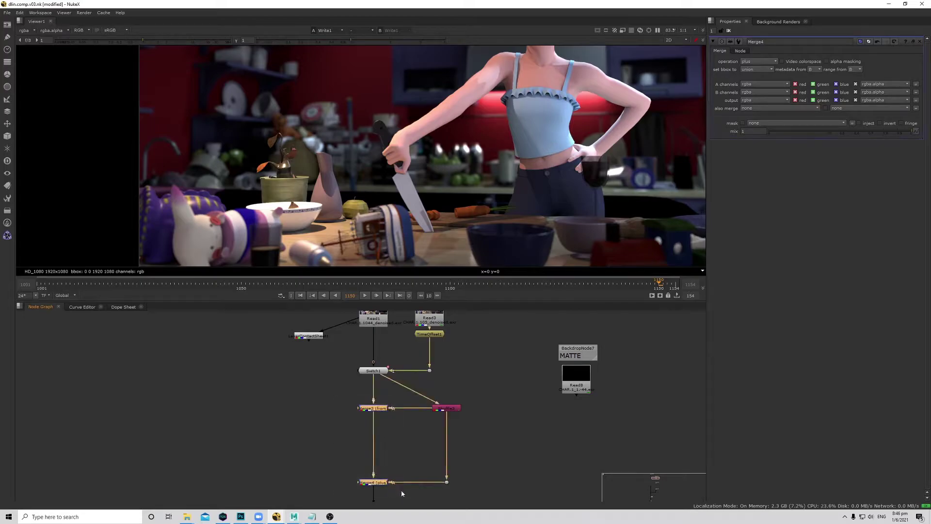
{"action": "left_click", "coordinate": [428, 470]}
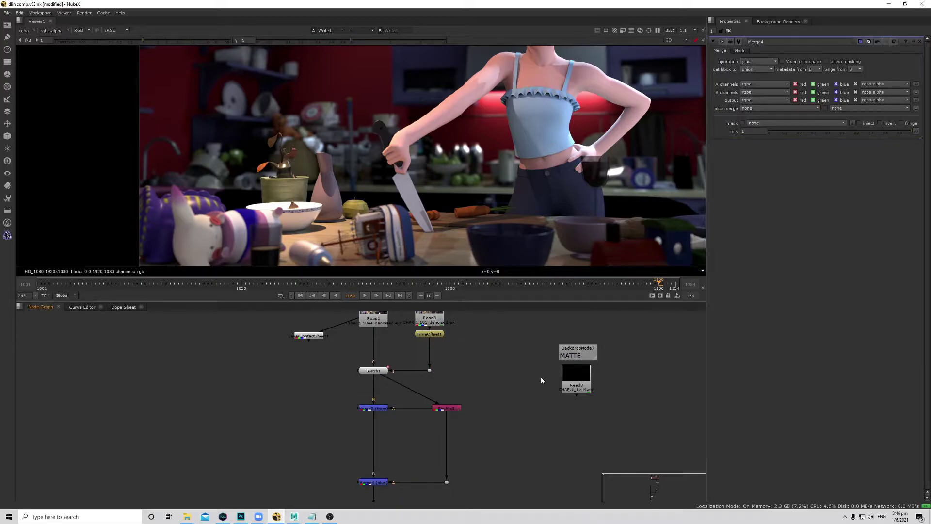
Add a Cryptomatte node below Read8 in the MATTE section.
{"action": "scroll", "coordinate": [542, 378], "scroll_direction": "up", "scroll_amount": 3}
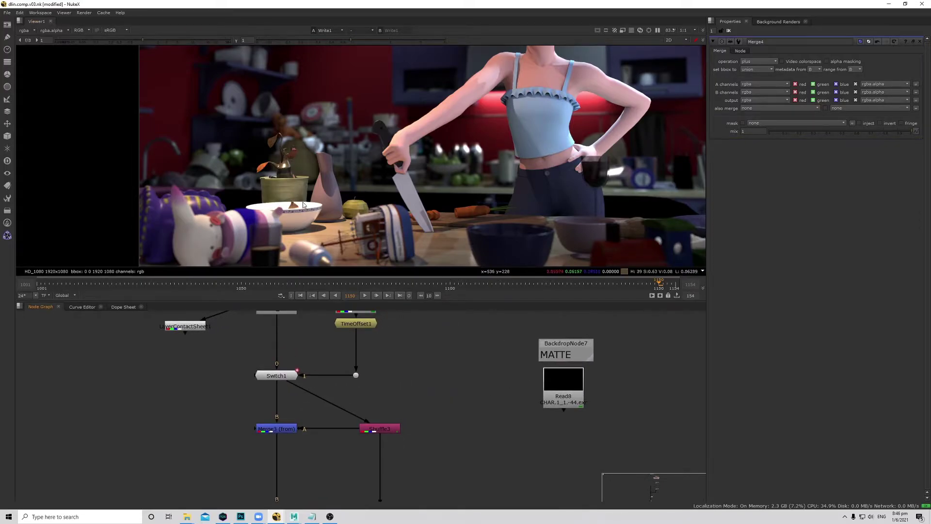
{"action": "middle_click_drag", "start_coordinate": [560, 419], "coordinate": [516, 398]}
{"action": "scroll", "coordinate": [516, 398], "scroll_direction": "down", "scroll_amount": 1}
{"action": "scroll", "coordinate": [521, 386], "scroll_direction": "up", "scroll_amount": 2}
{"action": "left_click", "coordinate": [523, 372]}
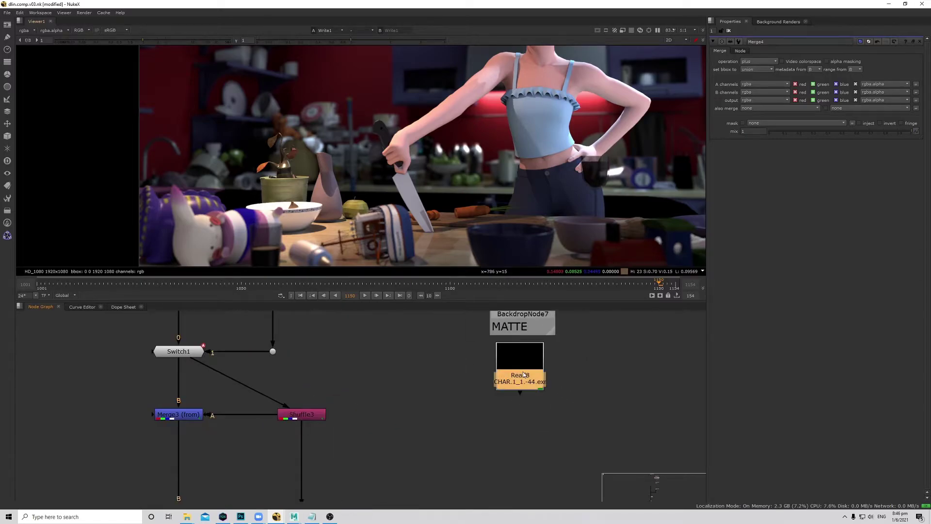
{"action": "left_click", "coordinate": [9, 236]}
{"action": "left_click", "coordinate": [35, 234]}
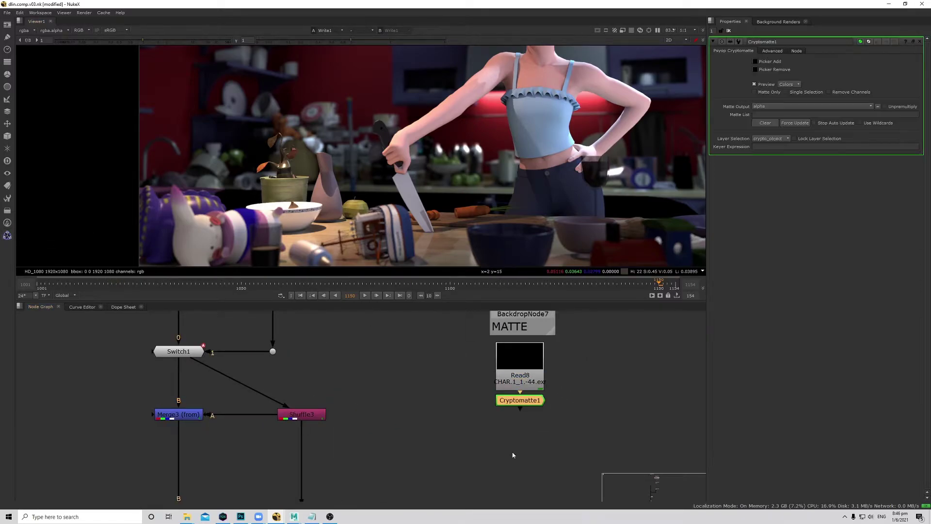
{"action": "left_click_drag", "start_coordinate": [518, 405], "coordinate": [518, 408]}
View Cryptomatte1 and pick the bowl in front of the plant pot as a matte on the crypto_object layer.
{"action": "key", "text": "1"}
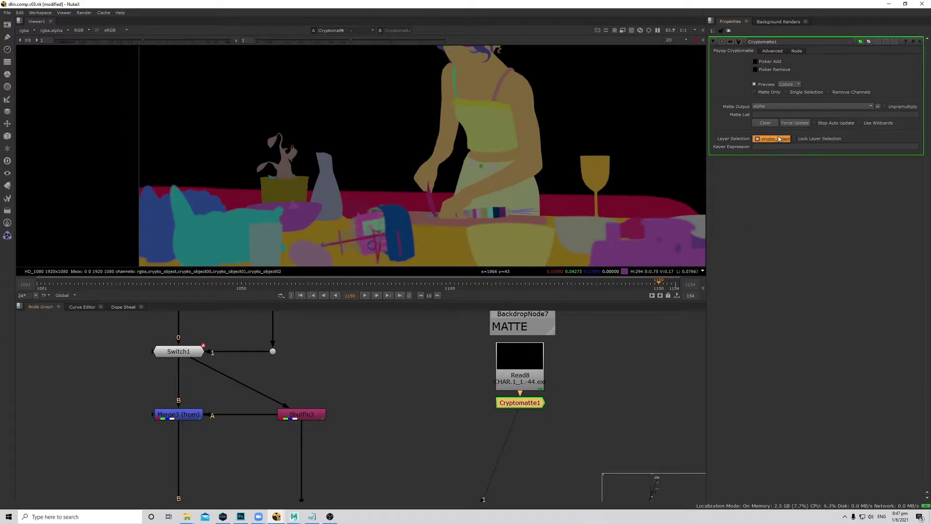
{"action": "left_click", "coordinate": [779, 139]}
{"action": "left_click", "coordinate": [305, 214], "text": "ctrl"}
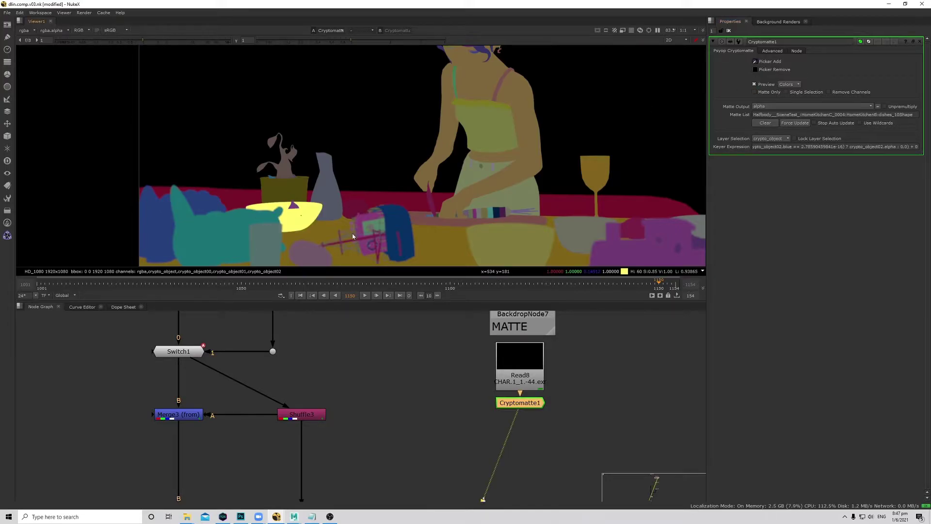
Add an Exposure node below Shuffle3 and connect its mask to Cryptomatte1, routing the connection through a dot.
{"action": "middle_click_drag", "start_coordinate": [311, 216], "coordinate": [319, 212]}
{"action": "scroll", "coordinate": [435, 387], "scroll_direction": "down", "scroll_amount": 2}
{"action": "scroll", "coordinate": [367, 419], "scroll_direction": "up", "scroll_amount": 3}
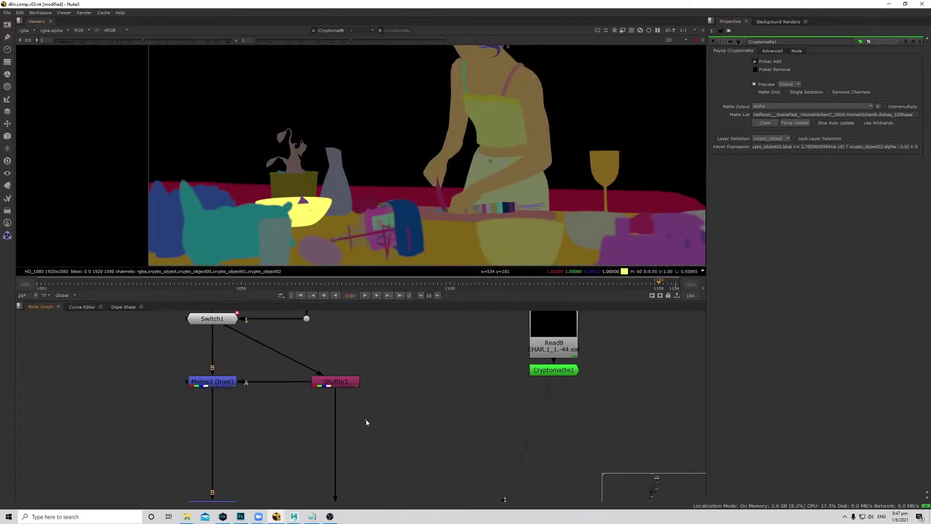
{"action": "key", "text": "Tab"}
{"action": "type", "text": "expo"}
{"action": "key", "text": "Return"}
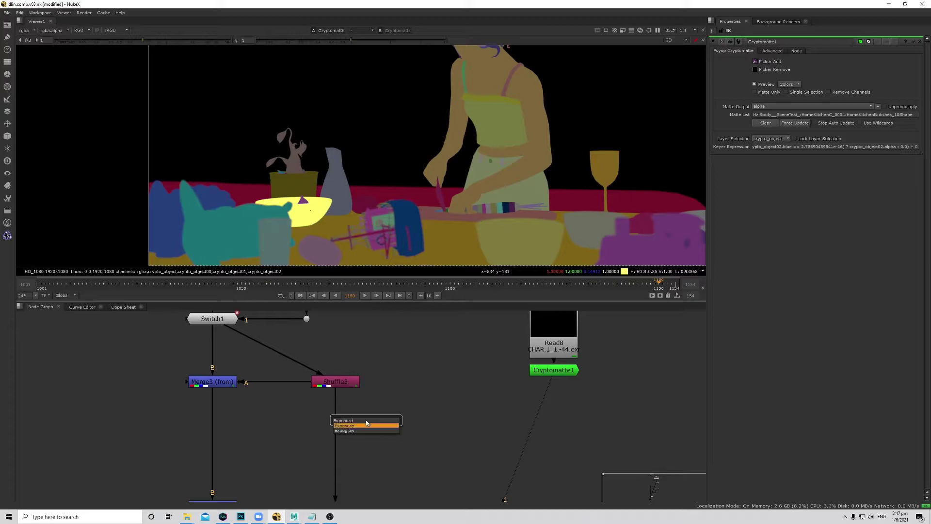
{"action": "scroll", "coordinate": [367, 423], "scroll_direction": "up", "scroll_amount": 2}
{"action": "left_click_drag", "start_coordinate": [365, 421], "coordinate": [586, 365]}
{"action": "left_click_drag", "start_coordinate": [462, 401], "coordinate": [591, 436], "text": "ctrl"}
Set Exposure2 to adjust in Stops with red, green and blue ganged at -1.
{"action": "left_click", "coordinate": [348, 434]}
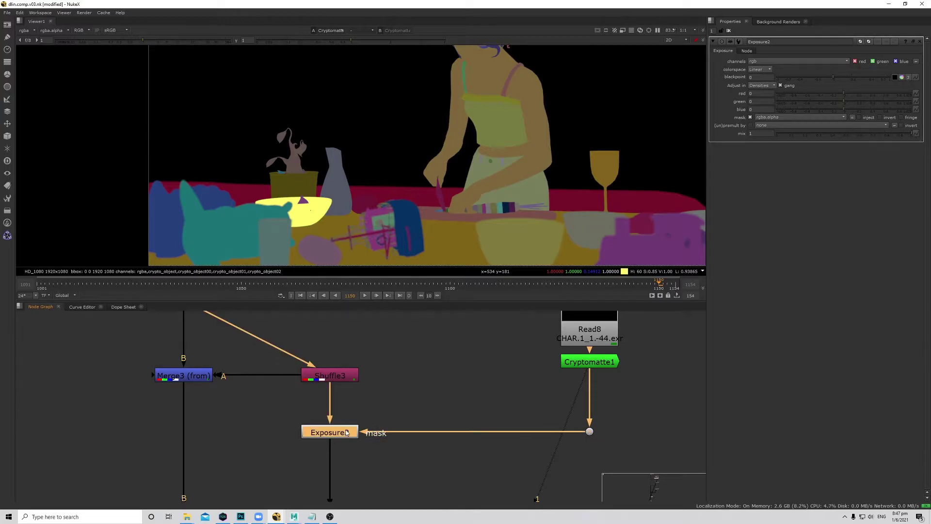
{"action": "left_click", "coordinate": [766, 86]}
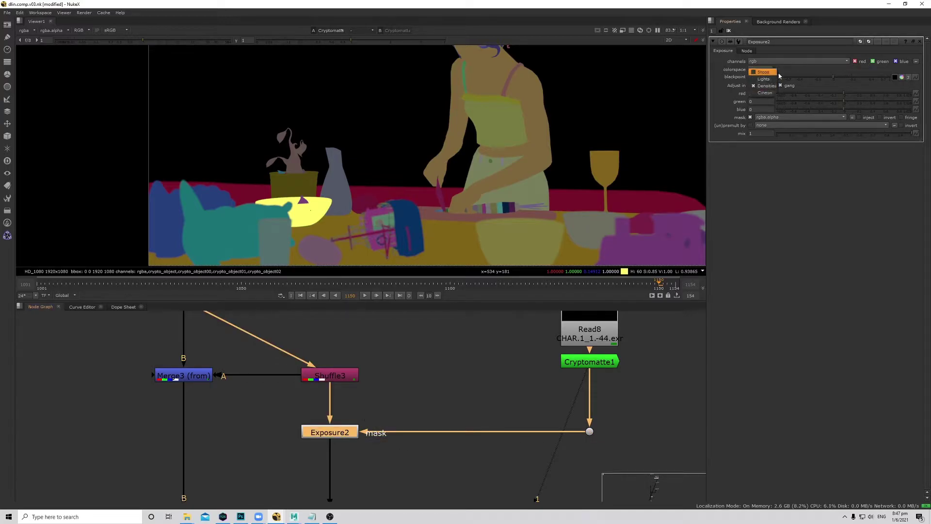
{"action": "left_click", "coordinate": [770, 74]}
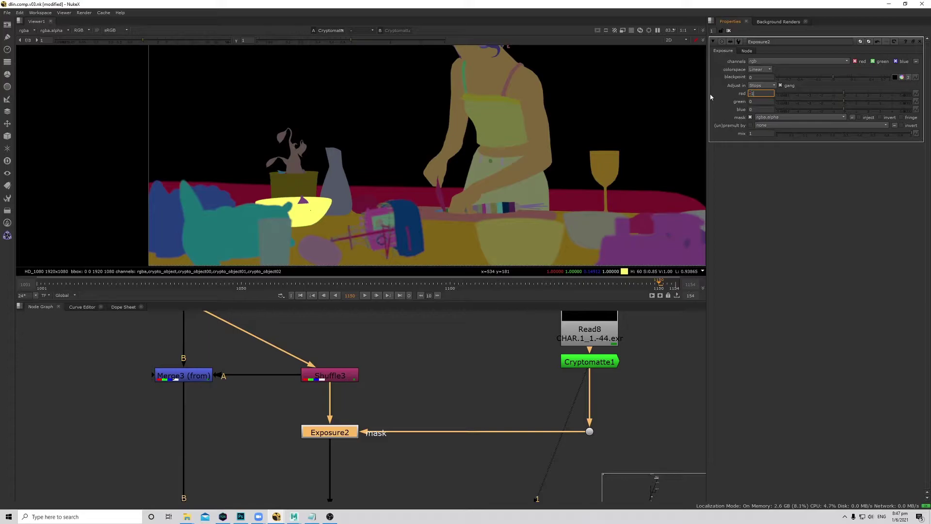
Display the final comp output from Write1 in the viewer.
{"action": "scroll", "coordinate": [456, 391], "scroll_direction": "down", "scroll_amount": 10}
{"action": "middle_click_drag", "start_coordinate": [407, 414], "coordinate": [429, 420]}
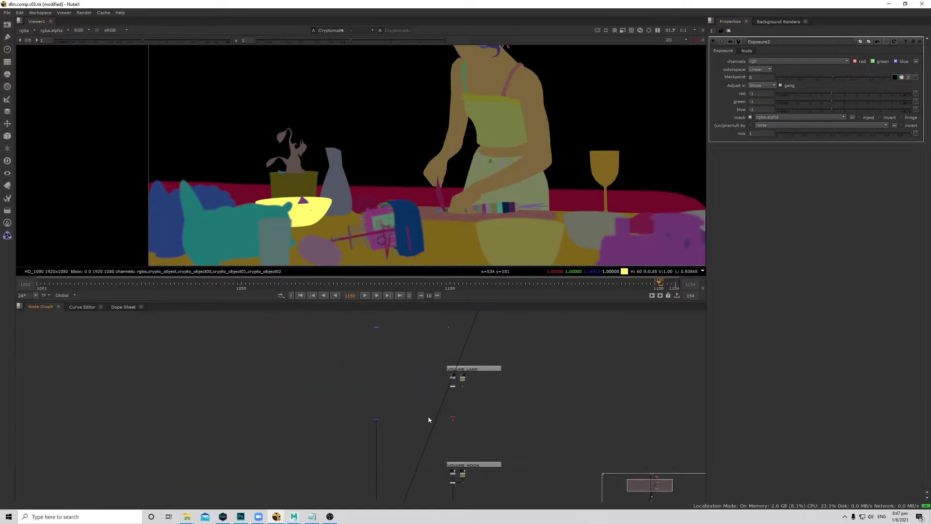
{"action": "middle_click_drag", "start_coordinate": [412, 499], "coordinate": [421, 355]}
{"action": "scroll", "coordinate": [390, 484], "scroll_direction": "up", "scroll_amount": 3}
{"action": "left_click", "coordinate": [390, 481]}
{"action": "key", "text": "1"}
{"action": "scroll", "coordinate": [488, 416], "scroll_direction": "down", "scroll_amount": 5}
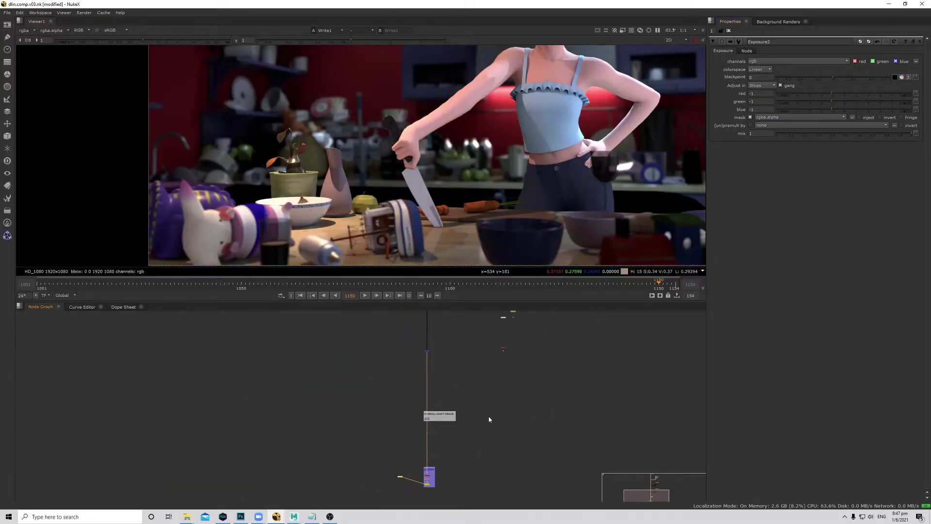
Toggle Exposure2 off and on repeatedly to compare the lamp light on the bowl in the final image.
{"action": "scroll", "coordinate": [488, 398], "scroll_direction": "up", "scroll_amount": 6}
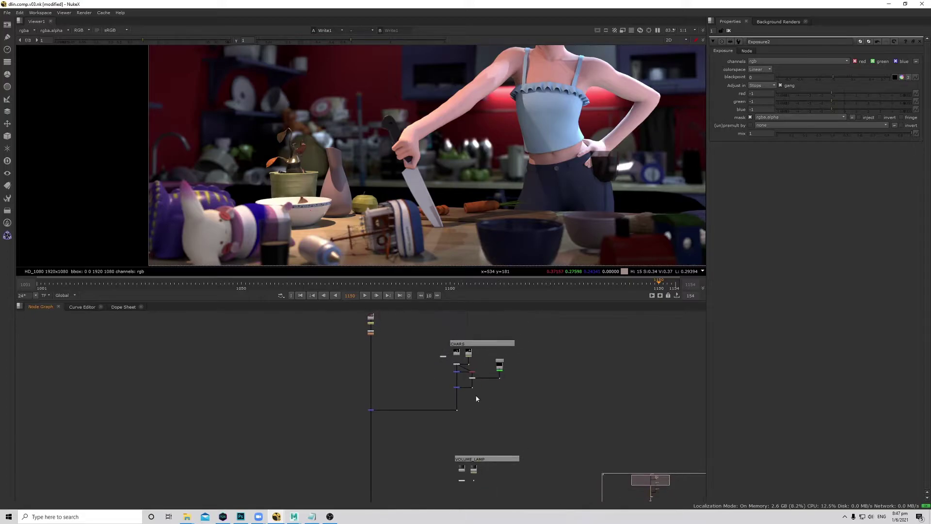
{"action": "left_click", "coordinate": [509, 401]}
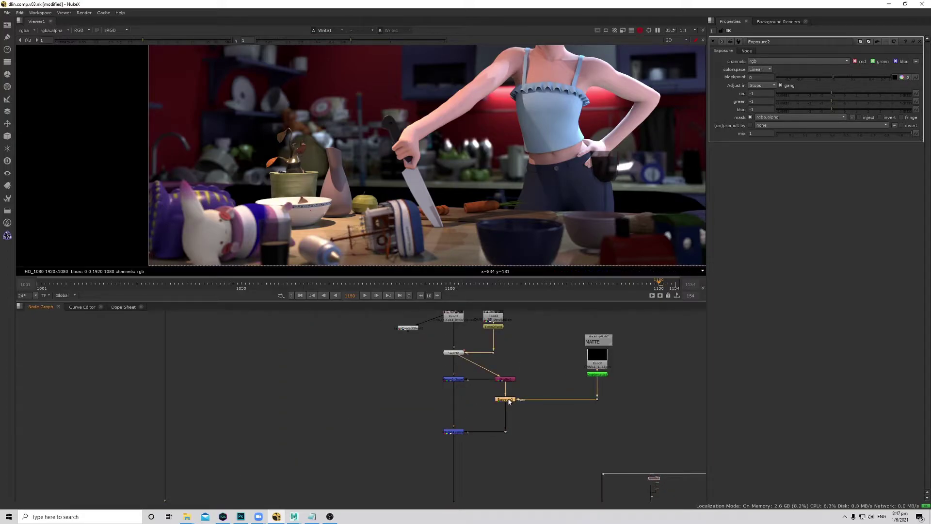
{"action": "key", "text": "d"}
{"action": "key", "text": "d"}
{"action": "key", "text": "d"}
{"action": "key", "text": "d"}
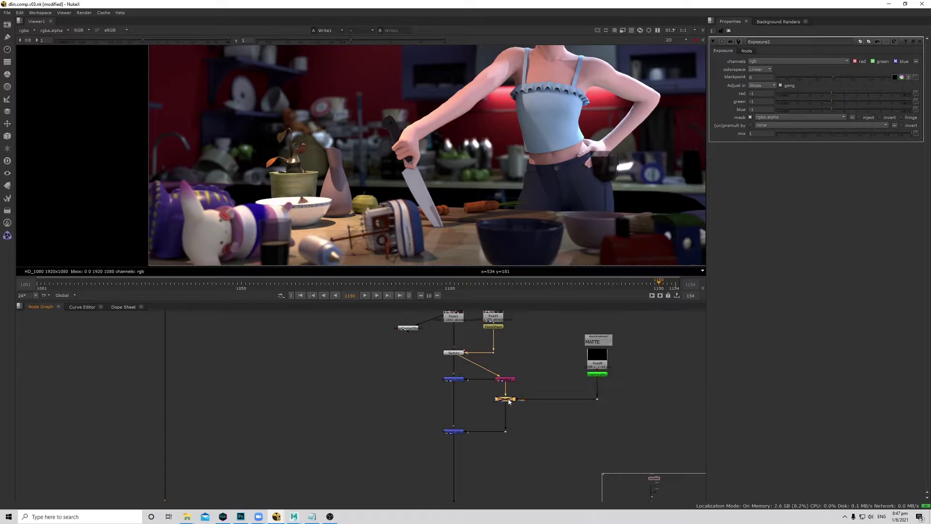
{"action": "key", "text": "d"}
{"action": "key", "text": "d"}
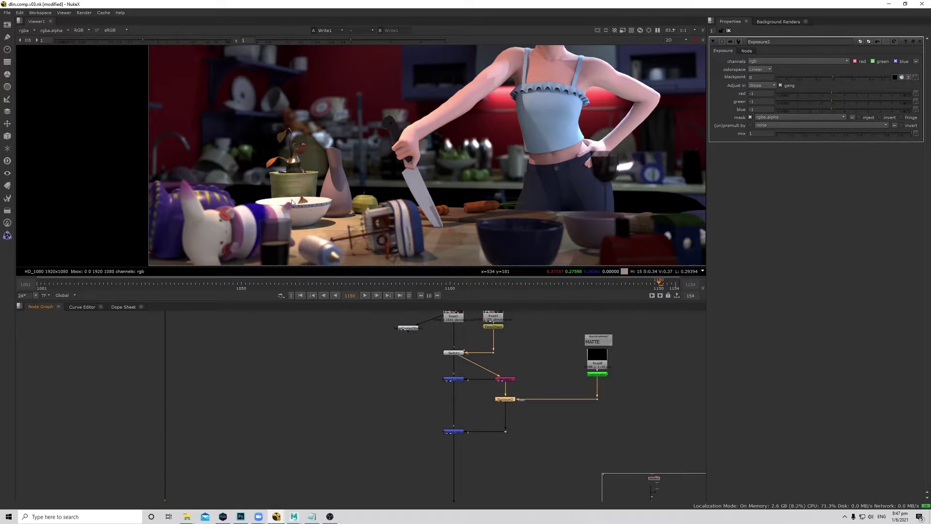
{"action": "key", "text": "d"}
{"action": "key", "text": "d"}
Enable the Merge that brings the VOLUME_LAMP branch into the main comp, comparing the image with and without it.
{"action": "scroll", "coordinate": [466, 228], "scroll_direction": "down", "scroll_amount": 3}
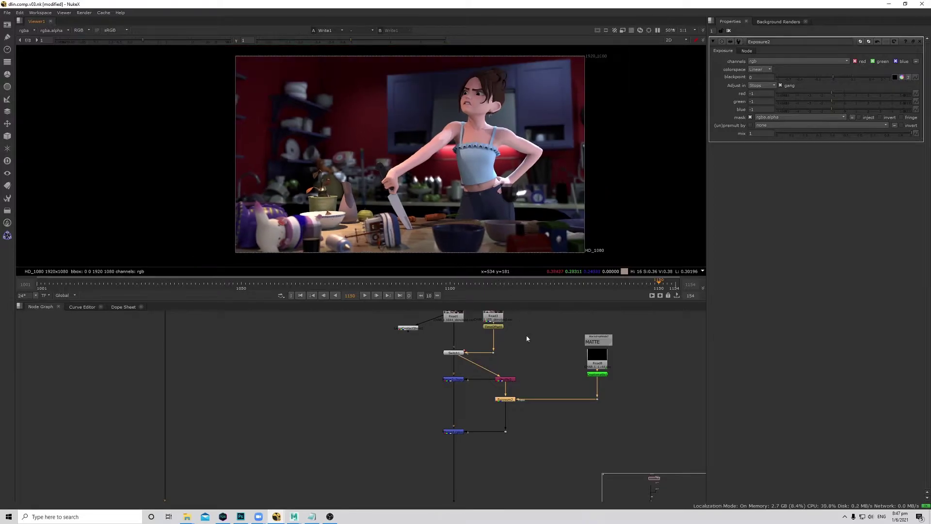
{"action": "middle_click_drag", "start_coordinate": [488, 414], "coordinate": [478, 387]}
{"action": "scroll", "coordinate": [479, 386], "scroll_direction": "down", "scroll_amount": 5}
{"action": "middle_click_drag", "start_coordinate": [468, 430], "coordinate": [467, 381]}
{"action": "middle_click_drag", "start_coordinate": [464, 498], "coordinate": [504, 379]}
{"action": "scroll", "coordinate": [480, 437], "scroll_direction": "down", "scroll_amount": 2}
{"action": "middle_click_drag", "start_coordinate": [497, 471], "coordinate": [498, 425]}
{"action": "scroll", "coordinate": [443, 421], "scroll_direction": "up", "scroll_amount": 5}
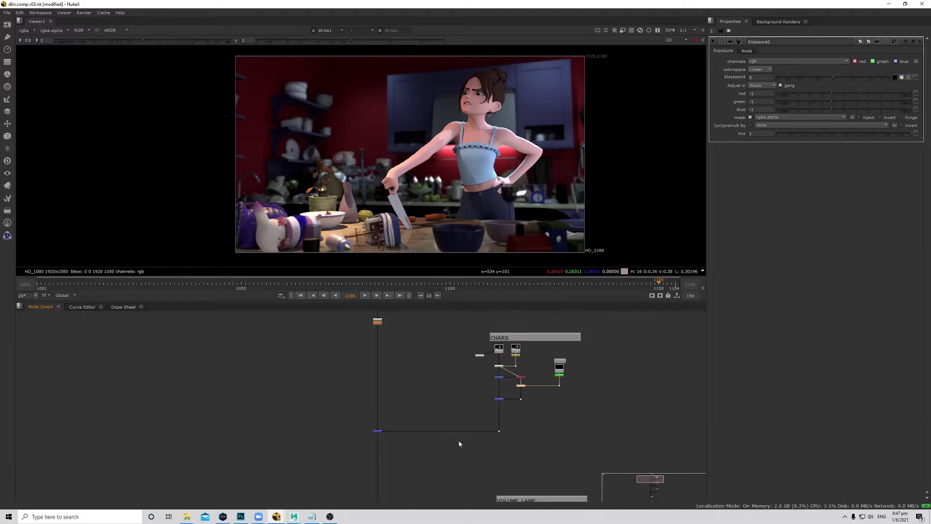
{"action": "middle_click_drag", "start_coordinate": [459, 442], "coordinate": [465, 356]}
{"action": "middle_click_drag", "start_coordinate": [455, 439], "coordinate": [462, 370]}
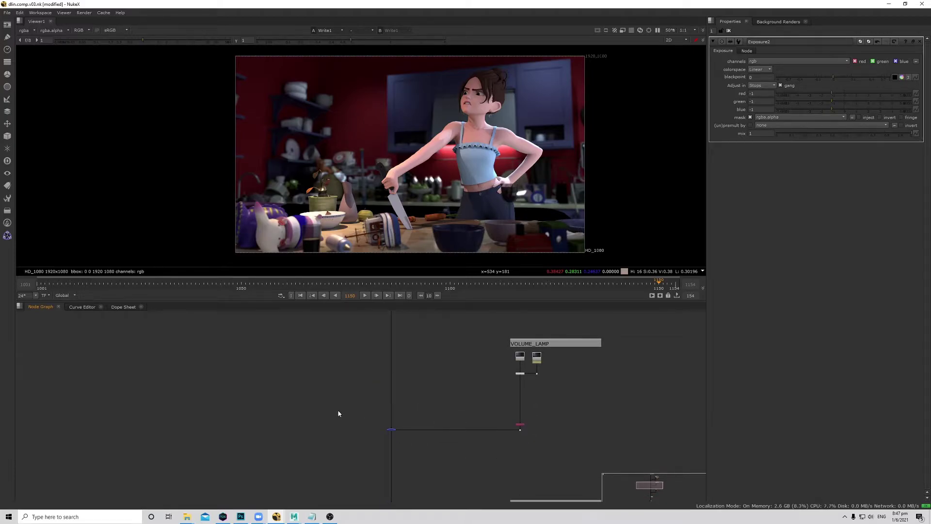
{"action": "left_click_drag", "start_coordinate": [338, 412], "coordinate": [420, 450]}
{"action": "key", "text": "d"}
{"action": "key", "text": "d"}
{"action": "key", "text": "d"}
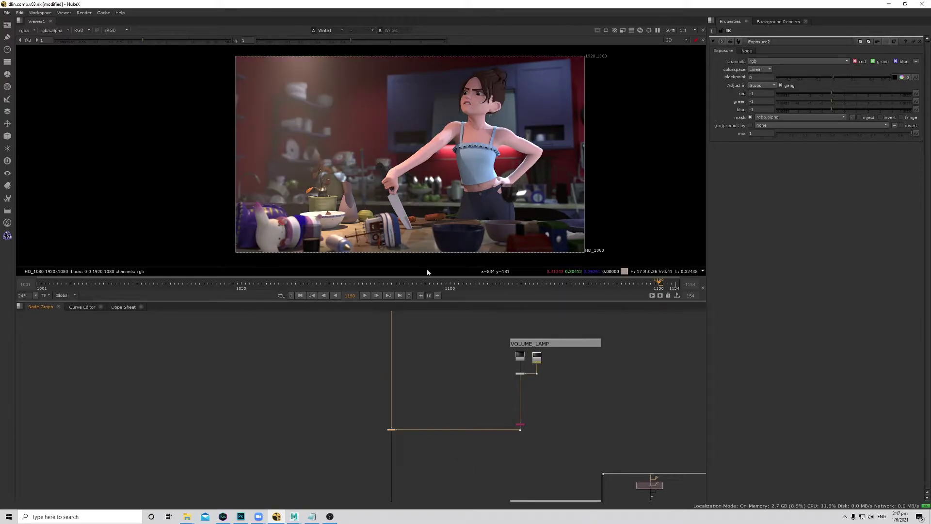
Add a Grade node and insert it below Switch2 in the VOLUME_LAMP branch.
{"action": "middle_click_drag", "start_coordinate": [459, 396], "coordinate": [450, 415]}
{"action": "scroll", "coordinate": [562, 399], "scroll_direction": "up", "scroll_amount": 5}
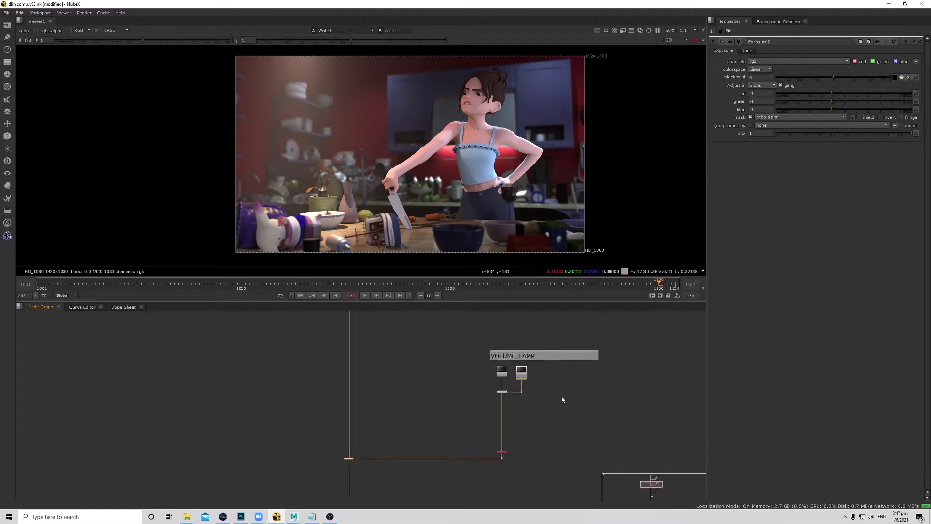
{"action": "key", "text": "g"}
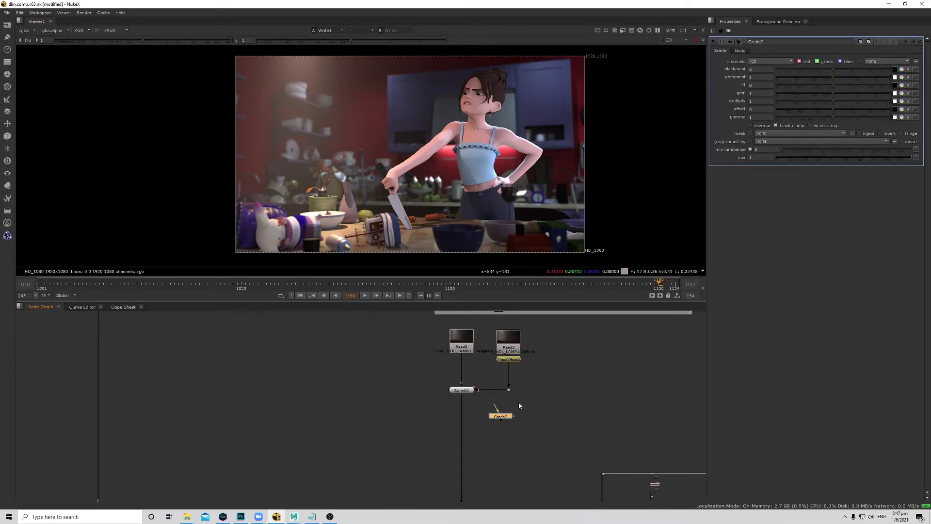
{"action": "middle_click_drag", "start_coordinate": [519, 402], "coordinate": [530, 424]}
{"action": "left_click_drag", "start_coordinate": [519, 438], "coordinate": [534, 450]}
{"action": "scroll", "coordinate": [474, 407], "scroll_direction": "up", "scroll_amount": 1}
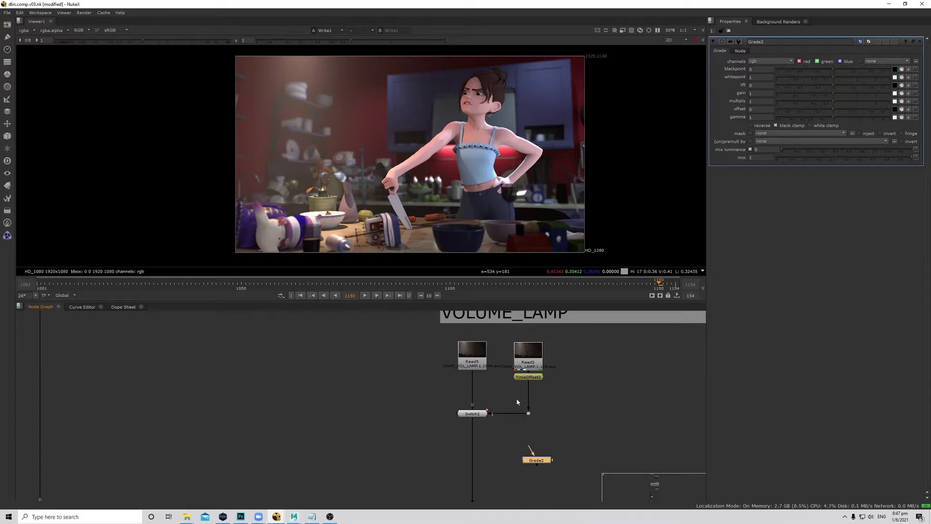
{"action": "scroll", "coordinate": [515, 363], "scroll_direction": "up", "scroll_amount": 3}
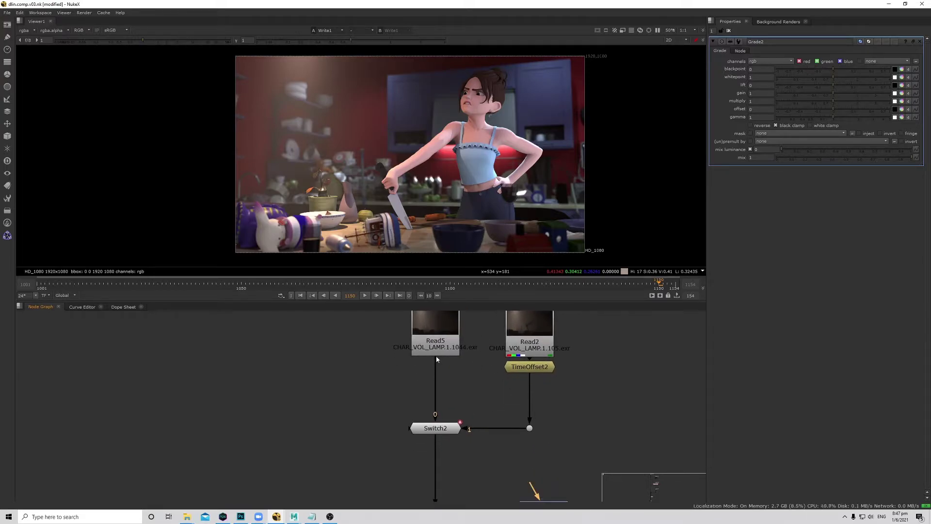
{"action": "scroll", "coordinate": [437, 359], "scroll_direction": "up", "scroll_amount": 2}
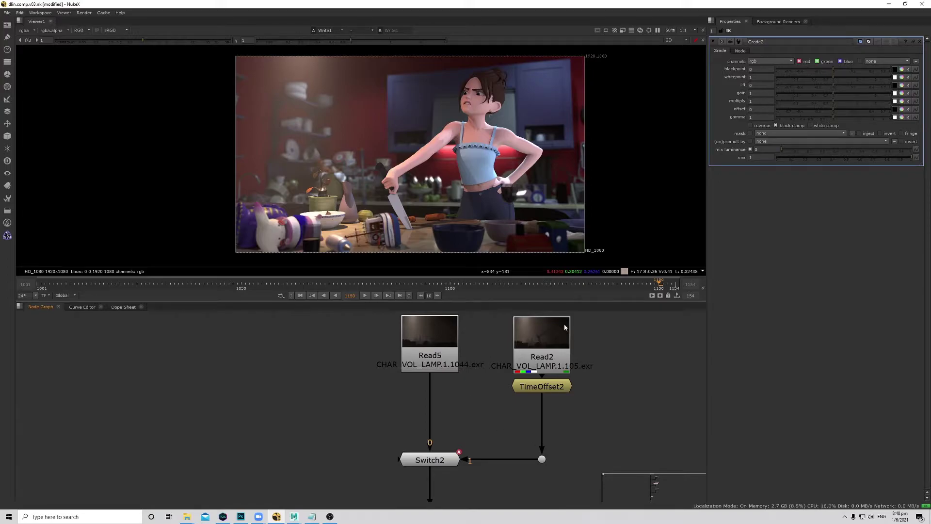
{"action": "middle_click_drag", "start_coordinate": [524, 445], "coordinate": [528, 420]}
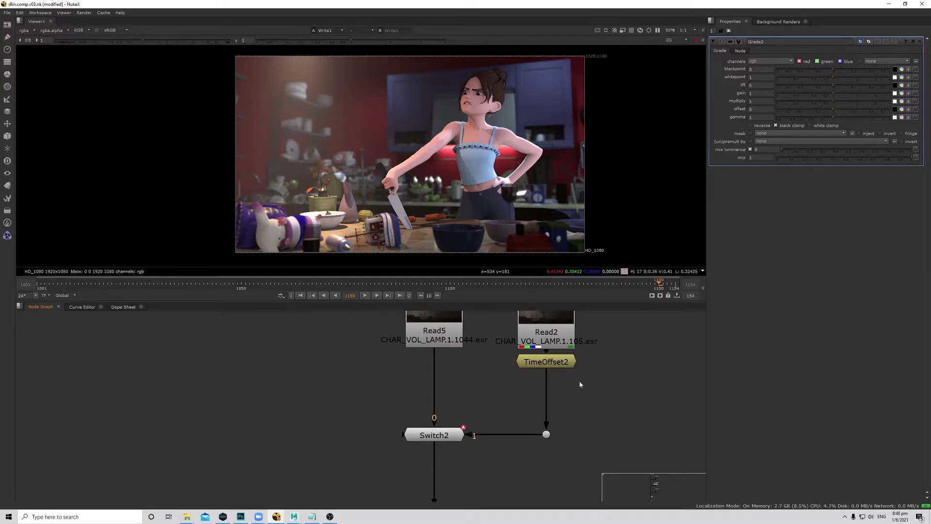
{"action": "middle_click_drag", "start_coordinate": [513, 373], "coordinate": [508, 343]}
{"action": "middle_click_drag", "start_coordinate": [524, 466], "coordinate": [529, 417]}
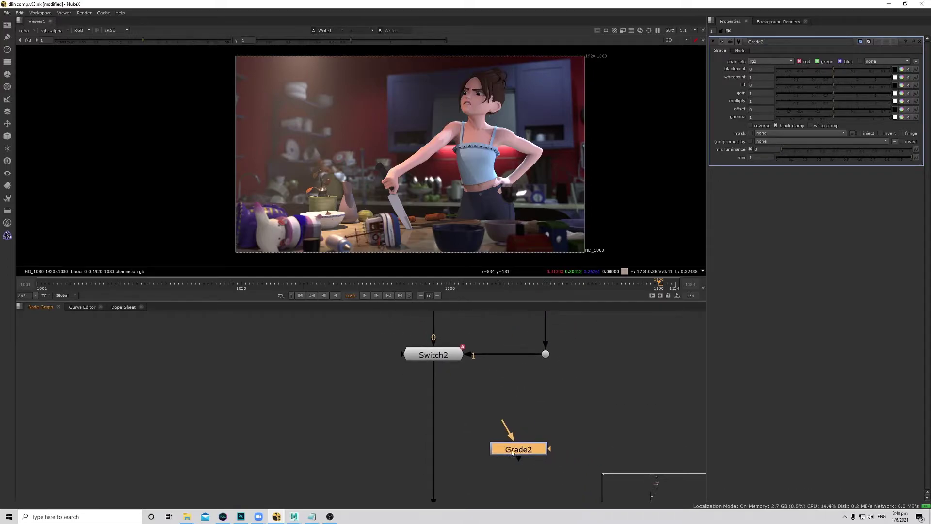
{"action": "left_click_drag", "start_coordinate": [512, 452], "coordinate": [444, 439]}
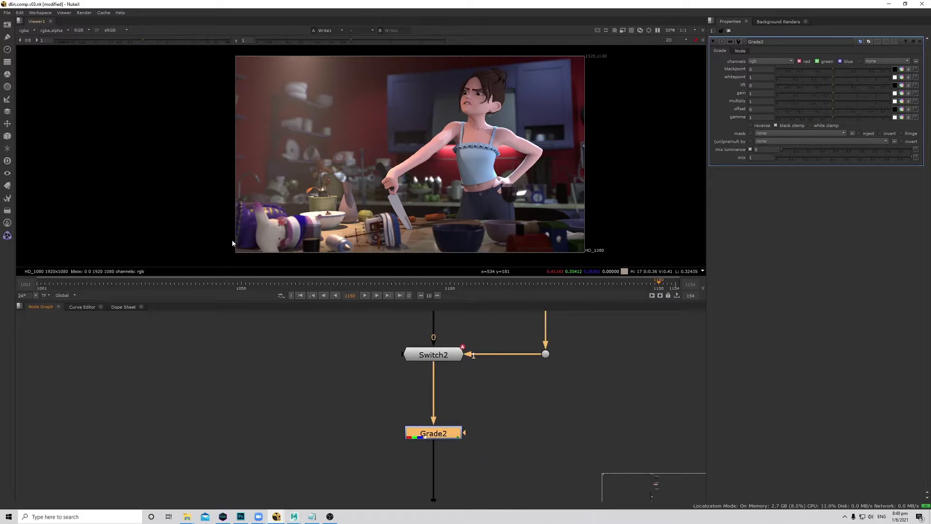
Set Grade2's gamma to 0.71 and multiply to 0.51, toggling the lamp volume's Merge to compare the image with and without it.
{"action": "left_click_drag", "start_coordinate": [829, 118], "coordinate": [821, 121]}
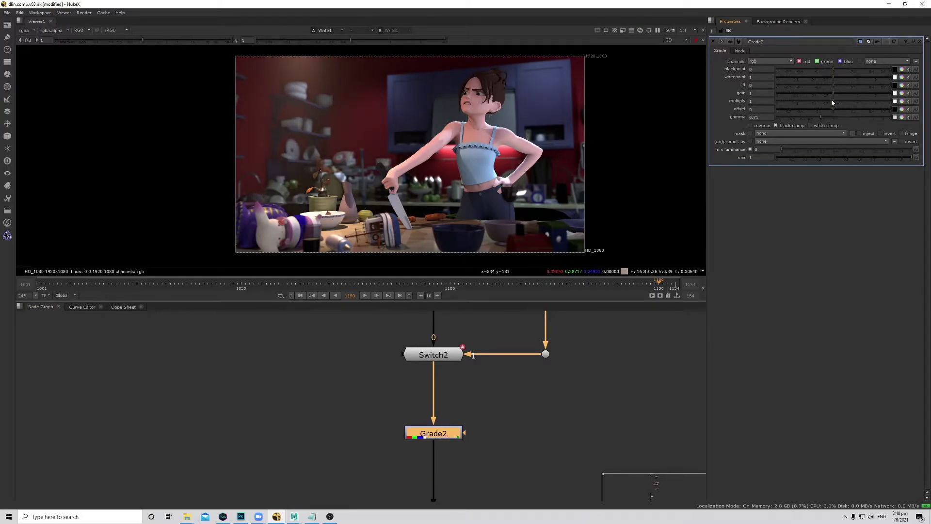
{"action": "left_click_drag", "start_coordinate": [831, 100], "coordinate": [818, 102]}
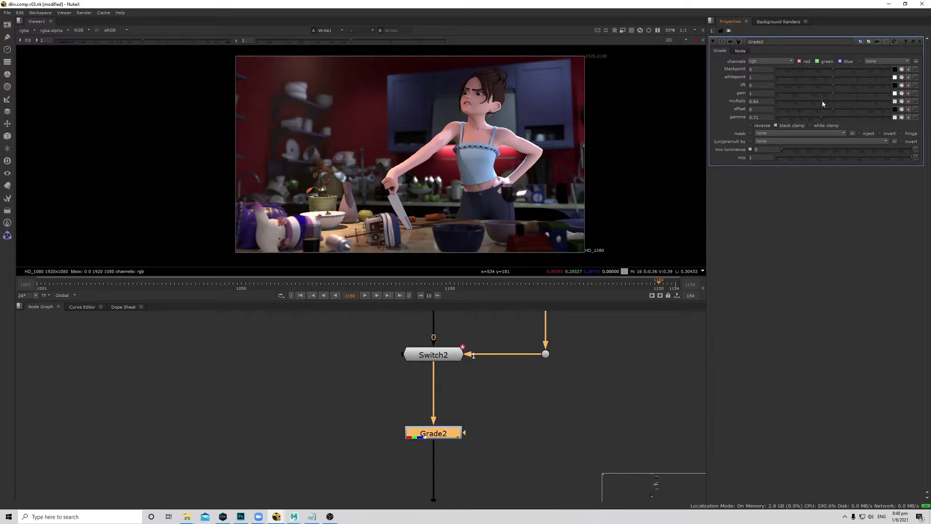
{"action": "scroll", "coordinate": [473, 387], "scroll_direction": "down", "scroll_amount": 5}
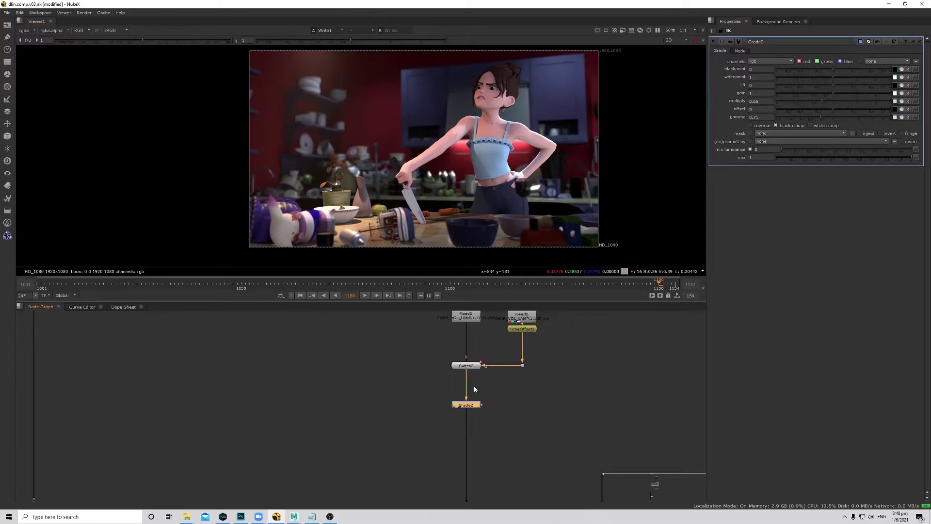
{"action": "scroll", "coordinate": [399, 422], "scroll_direction": "up", "scroll_amount": 3}
{"action": "left_click_drag", "start_coordinate": [333, 387], "coordinate": [393, 427]}
{"action": "key", "text": "d"}
{"action": "key", "text": "d"}
{"action": "key", "text": "d"}
{"action": "key", "text": "d"}
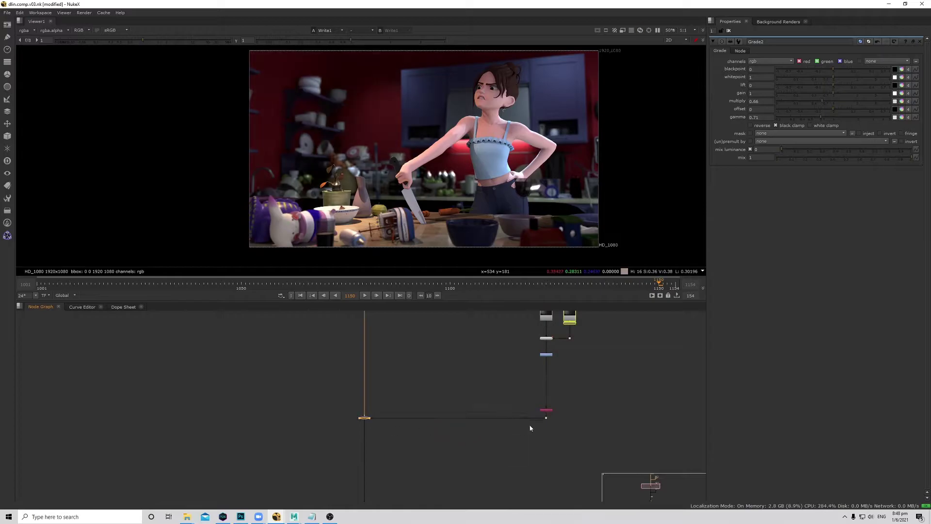
{"action": "left_click_drag", "start_coordinate": [820, 105], "coordinate": [818, 104]}
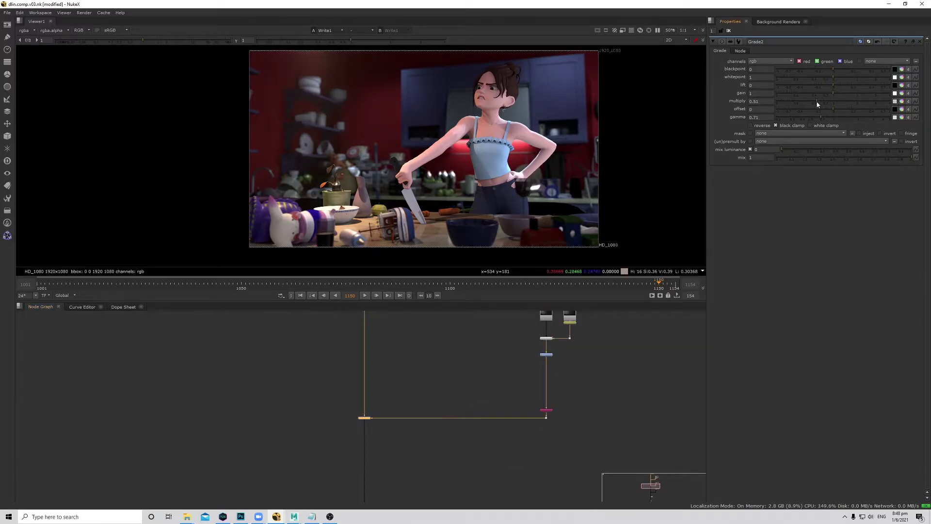
{"action": "left_click_drag", "start_coordinate": [301, 396], "coordinate": [397, 433]}
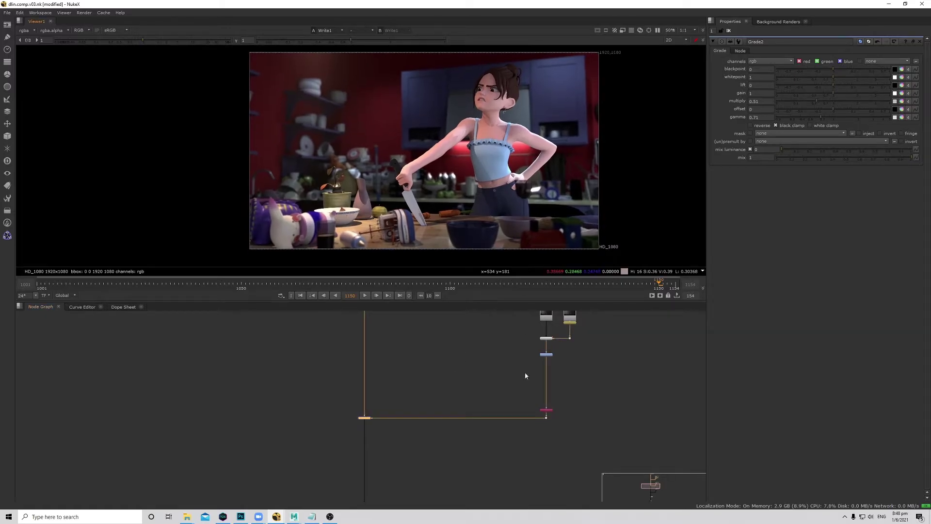
Enable the Merge that brings the VOLUME_MOON branch into the main comp.
{"action": "scroll", "coordinate": [514, 374], "scroll_direction": "down", "scroll_amount": 2}
{"action": "scroll", "coordinate": [499, 381], "scroll_direction": "down", "scroll_amount": 3}
{"action": "scroll", "coordinate": [497, 428], "scroll_direction": "up", "scroll_amount": 3}
{"action": "middle_click_drag", "start_coordinate": [469, 472], "coordinate": [469, 432]}
{"action": "scroll", "coordinate": [433, 440], "scroll_direction": "up", "scroll_amount": 3}
{"action": "left_click_drag", "start_coordinate": [375, 398], "coordinate": [445, 456]}
{"action": "left_click", "coordinate": [411, 431]}
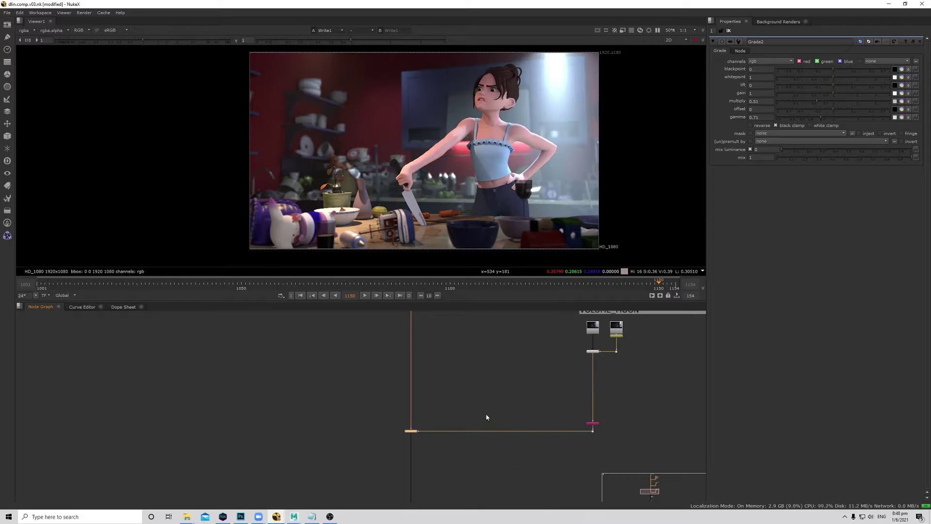
Add a Grade node and insert it below the Switch in the VOLUME_MOON branch.
{"action": "scroll", "coordinate": [603, 360], "scroll_direction": "up", "scroll_amount": 3}
{"action": "left_click", "coordinate": [603, 369]}
{"action": "key", "text": "g"}
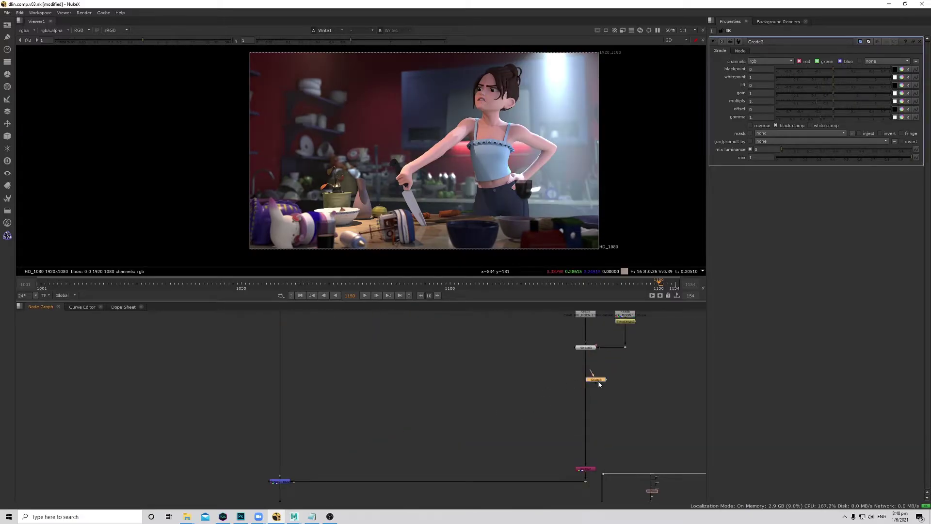
{"action": "left_click_drag", "start_coordinate": [598, 383], "coordinate": [587, 380]}
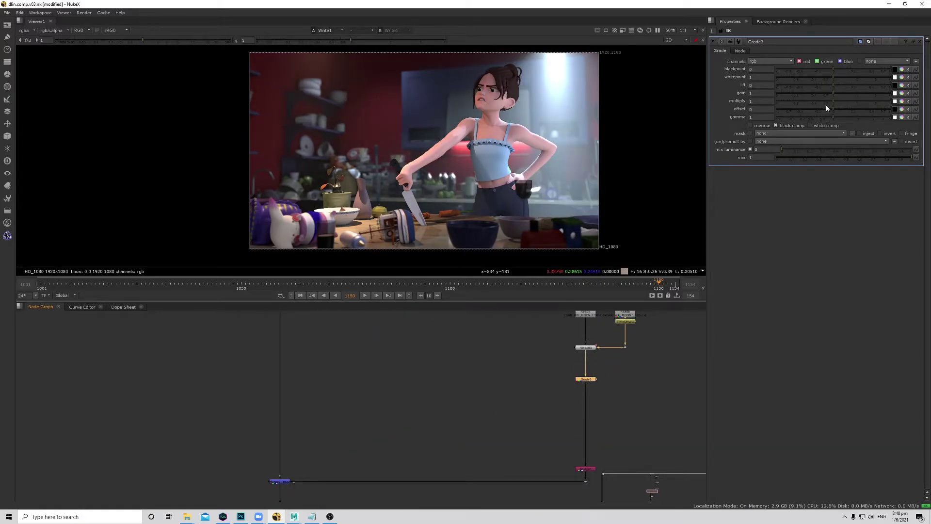
Set the moon volume Grade's gamma to 0.7 and multiply to 0.05, toggling its Merge to compare the result.
{"action": "left_click_drag", "start_coordinate": [826, 102], "coordinate": [800, 103]}
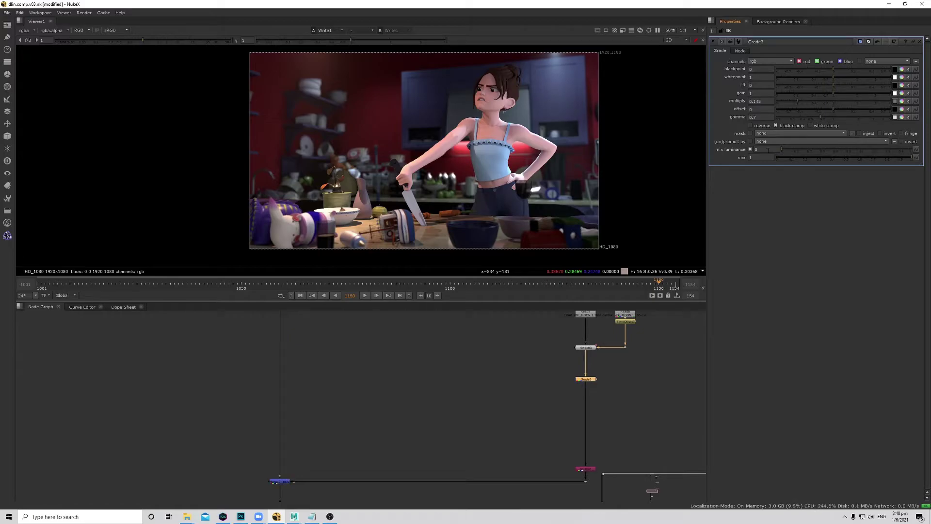
{"action": "left_click_drag", "start_coordinate": [229, 442], "coordinate": [326, 497]}
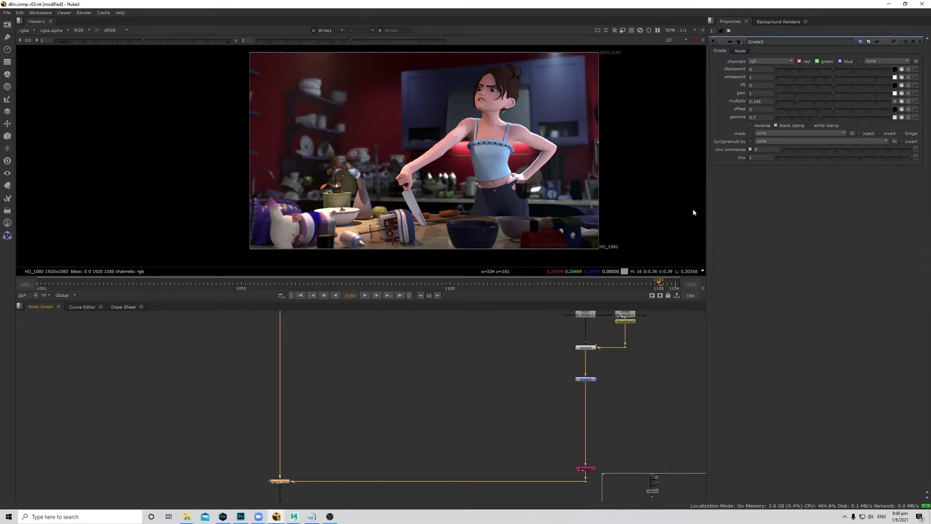
{"action": "left_click_drag", "start_coordinate": [798, 102], "coordinate": [794, 104]}
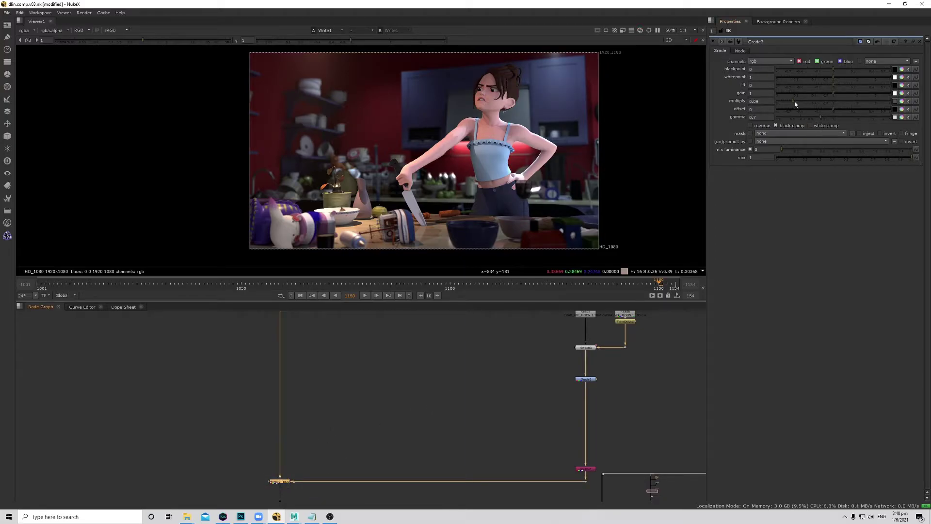
{"action": "left_click_drag", "start_coordinate": [794, 102], "coordinate": [790, 103]}
{"action": "middle_click_drag", "start_coordinate": [417, 436], "coordinate": [435, 392]}
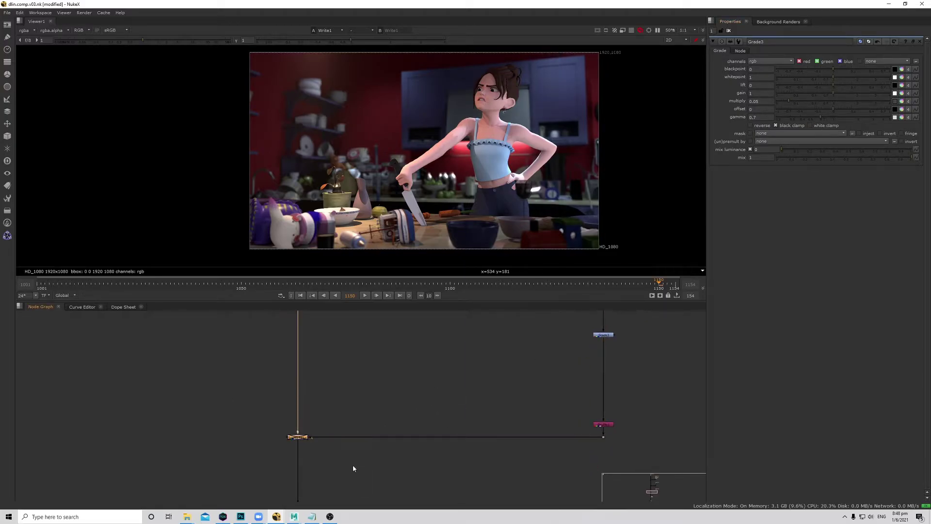
Review the kitchen, CHARS, VOLUME_LAMP and VOLUME_MOON branches and how they merge down the node graph.
{"action": "scroll", "coordinate": [420, 415], "scroll_direction": "down", "scroll_amount": 6}
{"action": "scroll", "coordinate": [446, 401], "scroll_direction": "up", "scroll_amount": 2}
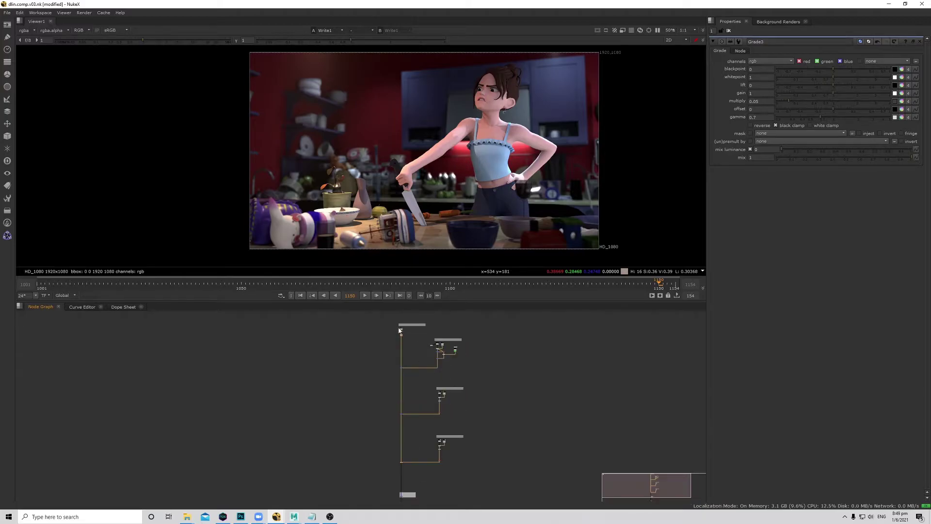
{"action": "scroll", "coordinate": [424, 406], "scroll_direction": "up", "scroll_amount": 3}
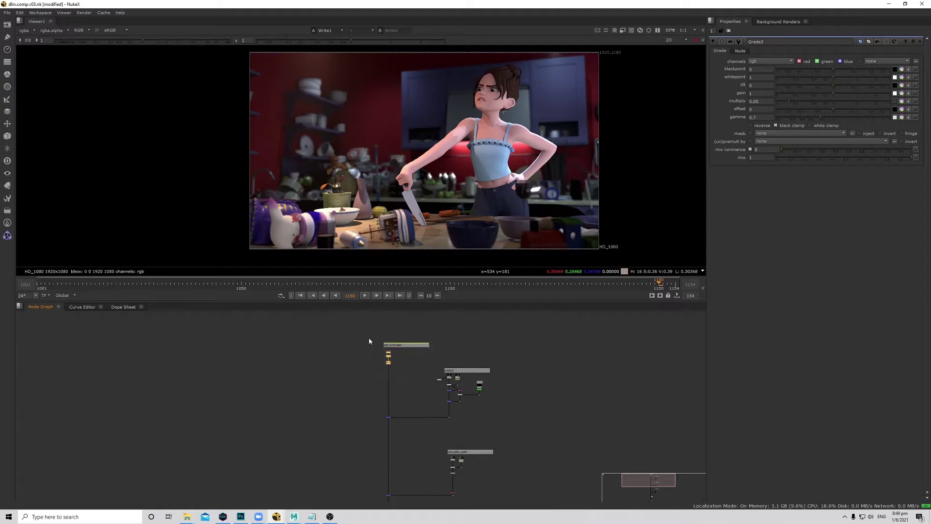
{"action": "left_click_drag", "start_coordinate": [368, 334], "coordinate": [496, 414]}
{"action": "middle_click_drag", "start_coordinate": [512, 438], "coordinate": [515, 396]}
{"action": "left_click_drag", "start_coordinate": [437, 395], "coordinate": [496, 442]}
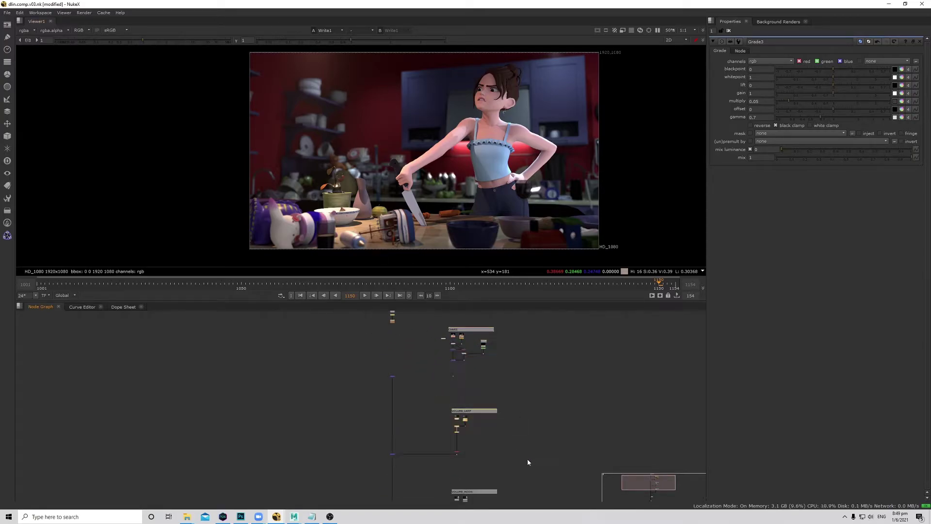
{"action": "middle_click_drag", "start_coordinate": [487, 448], "coordinate": [493, 427]}
{"action": "scroll", "coordinate": [493, 427], "scroll_direction": "down", "scroll_amount": 2}
{"action": "middle_click_drag", "start_coordinate": [470, 375], "coordinate": [470, 400]}
{"action": "scroll", "coordinate": [462, 397], "scroll_direction": "up", "scroll_amount": 3}
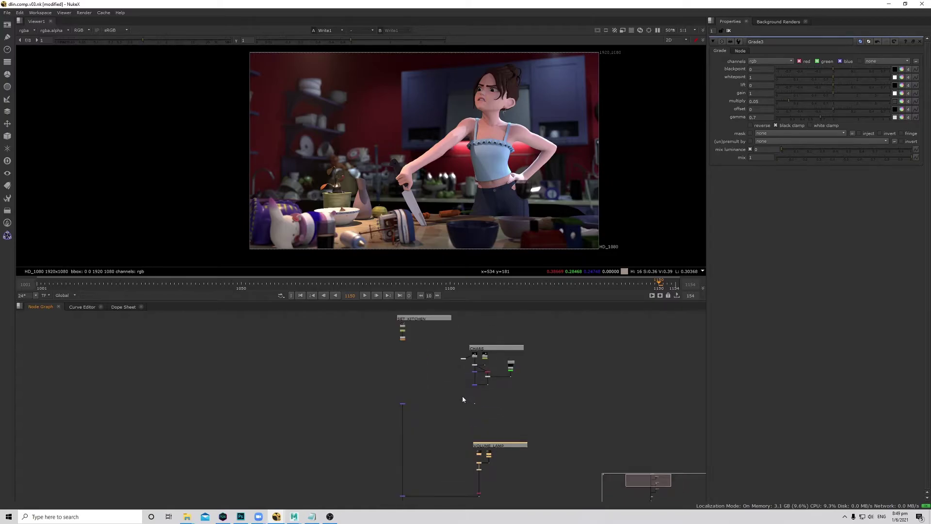
{"action": "scroll", "coordinate": [463, 398], "scroll_direction": "up", "scroll_amount": 2}
{"action": "scroll", "coordinate": [481, 439], "scroll_direction": "down", "scroll_amount": 2}
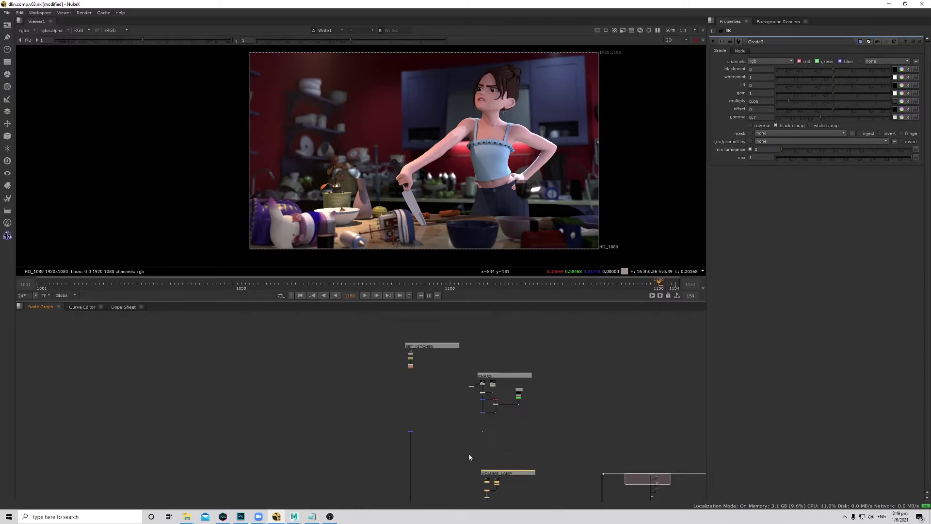
{"action": "scroll", "coordinate": [432, 410], "scroll_direction": "up", "scroll_amount": 2}
{"action": "middle_click_drag", "start_coordinate": [513, 462], "coordinate": [522, 335]}
{"action": "middle_click_drag", "start_coordinate": [541, 438], "coordinate": [545, 402]}
{"action": "scroll", "coordinate": [544, 408], "scroll_direction": "up", "scroll_amount": 2}
{"action": "scroll", "coordinate": [545, 418], "scroll_direction": "up", "scroll_amount": 1}
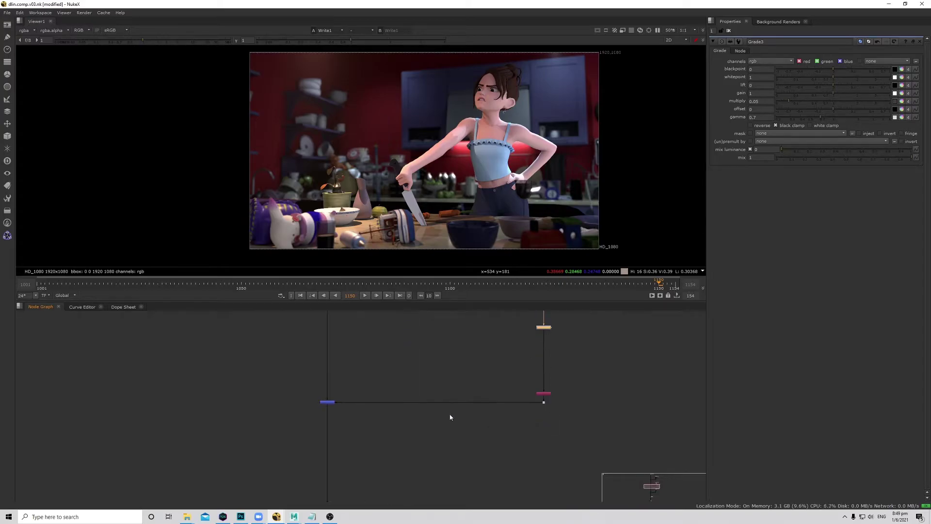
{"action": "scroll", "coordinate": [453, 444], "scroll_direction": "down", "scroll_amount": 3}
{"action": "scroll", "coordinate": [436, 436], "scroll_direction": "down", "scroll_amount": 3}
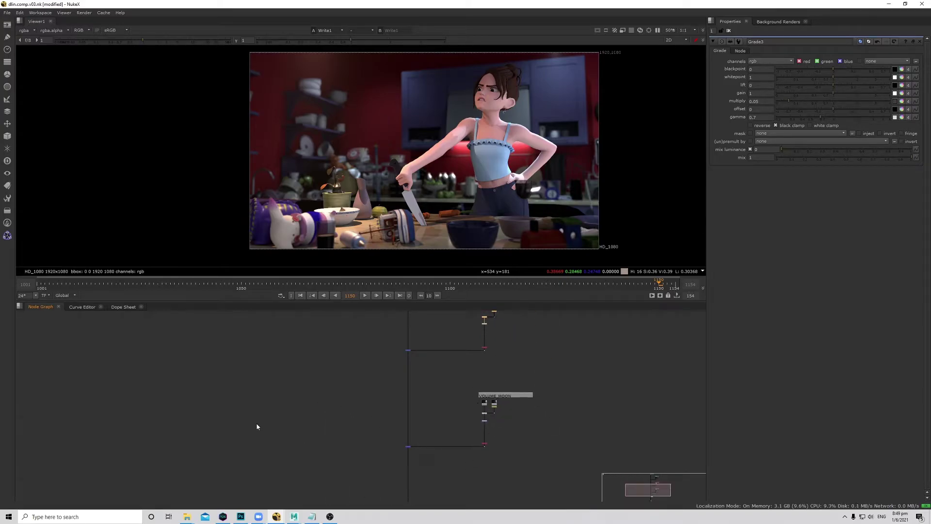
{"action": "scroll", "coordinate": [497, 437], "scroll_direction": "down", "scroll_amount": 5}
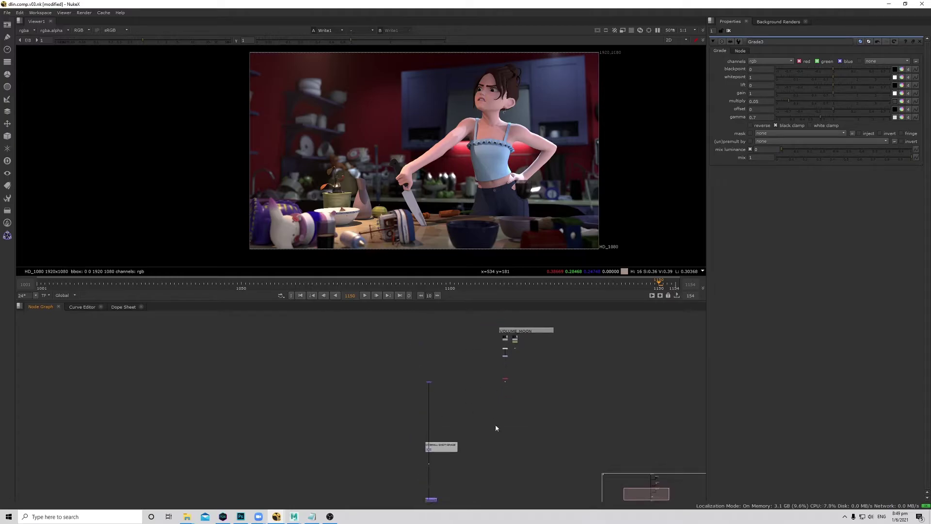
{"action": "scroll", "coordinate": [455, 400], "scroll_direction": "down", "scroll_amount": 2}
{"action": "middle_click_drag", "start_coordinate": [474, 370], "coordinate": [467, 422]}
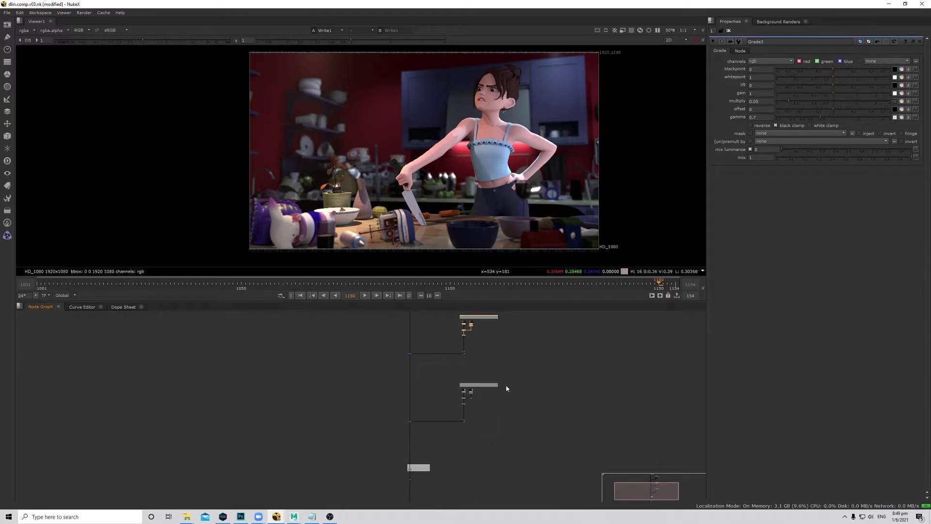
{"action": "middle_click_drag", "start_coordinate": [505, 387], "coordinate": [478, 377]}
{"action": "scroll", "coordinate": [464, 421], "scroll_direction": "up", "scroll_amount": 6}
{"action": "scroll", "coordinate": [475, 408], "scroll_direction": "down", "scroll_amount": 2}
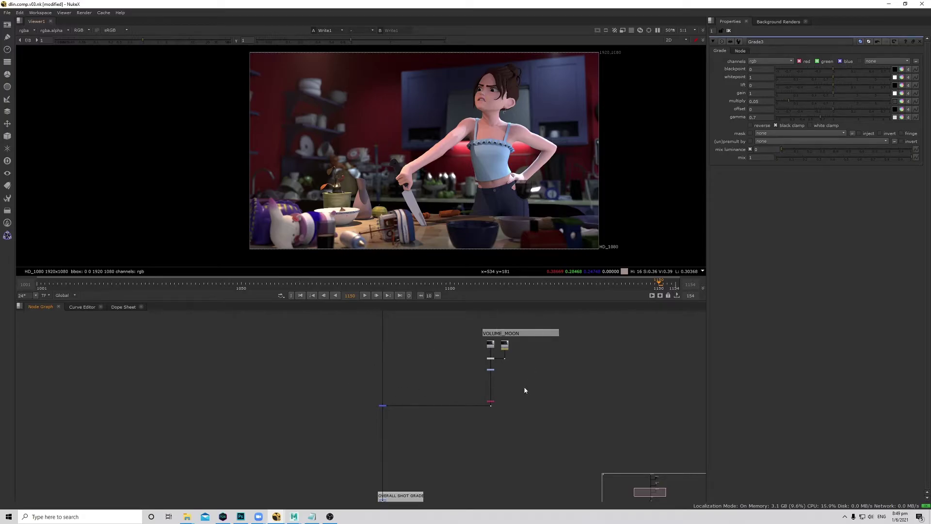
Move the OUTPUT group further down the main pipe to make room above it.
{"action": "scroll", "coordinate": [525, 393], "scroll_direction": "down", "scroll_amount": 5}
{"action": "middle_click_drag", "start_coordinate": [507, 463], "coordinate": [508, 388]}
{"action": "scroll", "coordinate": [471, 410], "scroll_direction": "up", "scroll_amount": 5}
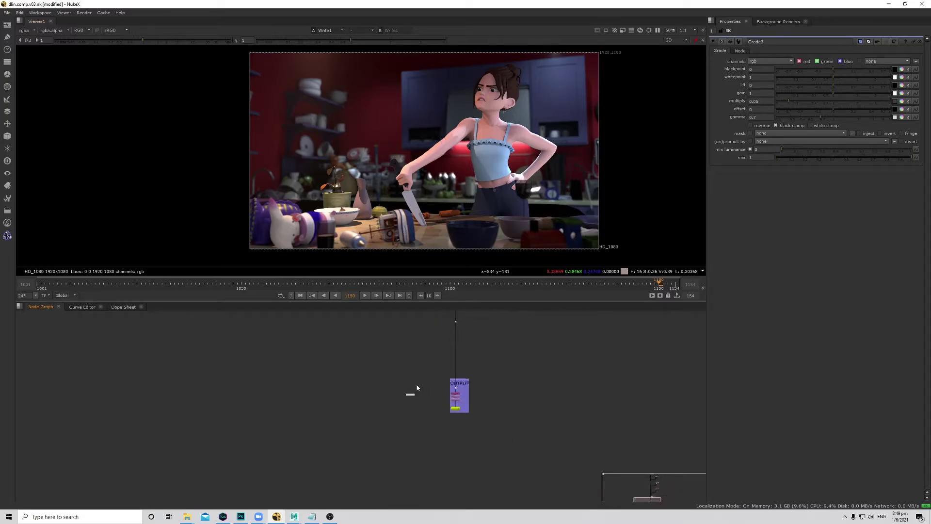
{"action": "left_click_drag", "start_coordinate": [388, 367], "coordinate": [508, 436]}
{"action": "left_click_drag", "start_coordinate": [455, 402], "coordinate": [456, 476]}
Add an Aberration node to the main pipe above the OUTPUT group.
{"action": "scroll", "coordinate": [484, 403], "scroll_direction": "up", "scroll_amount": 3}
{"action": "middle_click_drag", "start_coordinate": [488, 371], "coordinate": [462, 382]}
{"action": "left_click", "coordinate": [473, 371]}
{"action": "middle_click_drag", "start_coordinate": [506, 182], "coordinate": [501, 184]}
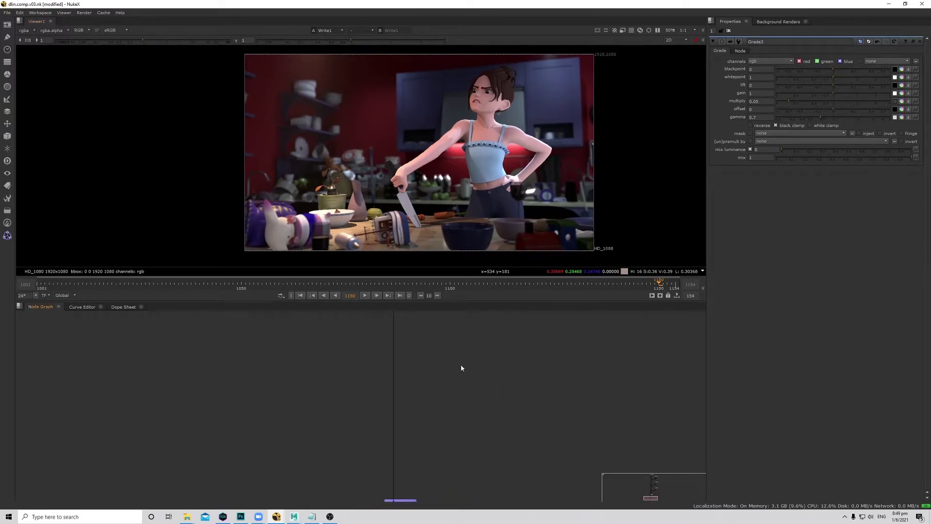
{"action": "key", "text": "Tab"}
{"action": "type", "text": "Aberration"}
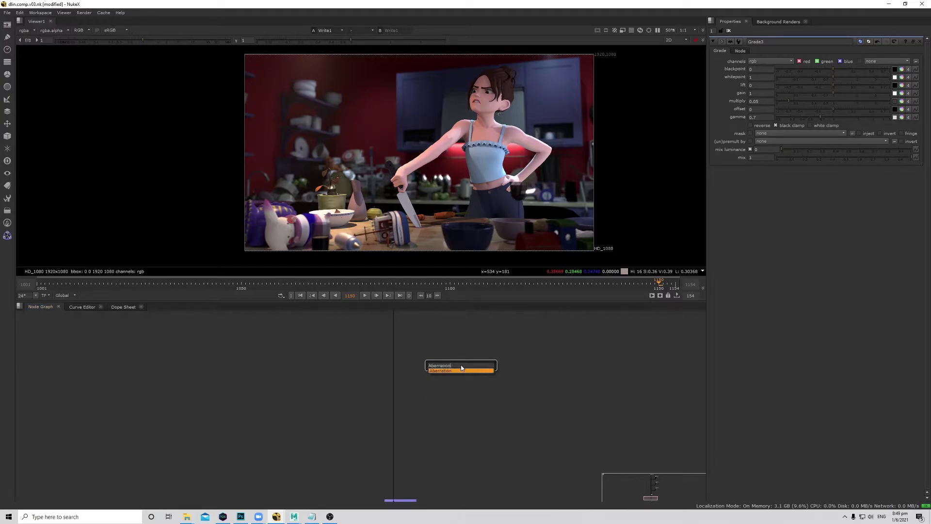
{"action": "key", "text": "Return"}
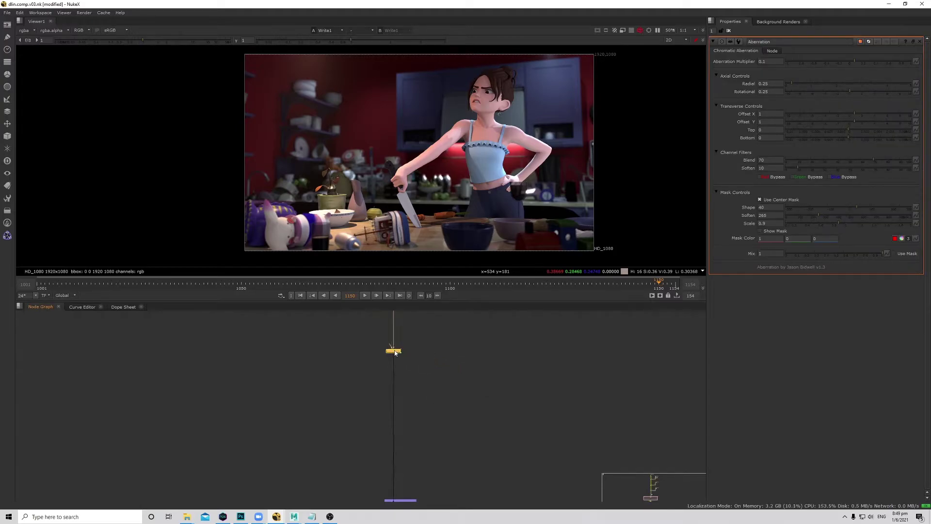
Toggle the Aberration node off and on to compare the colour fringing along the character's shoulder edge.
{"action": "scroll", "coordinate": [415, 158], "scroll_direction": "up", "scroll_amount": 10}
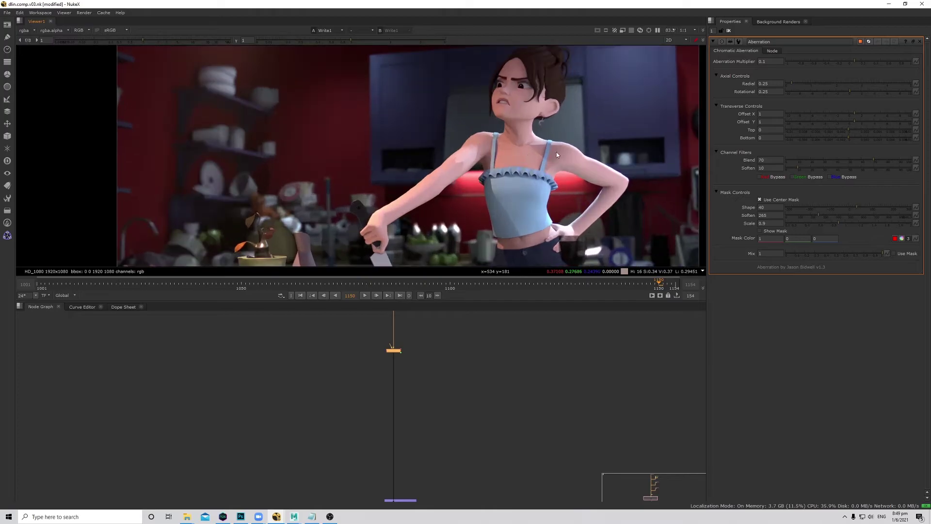
{"action": "scroll", "coordinate": [451, 161], "scroll_direction": "up", "scroll_amount": 3}
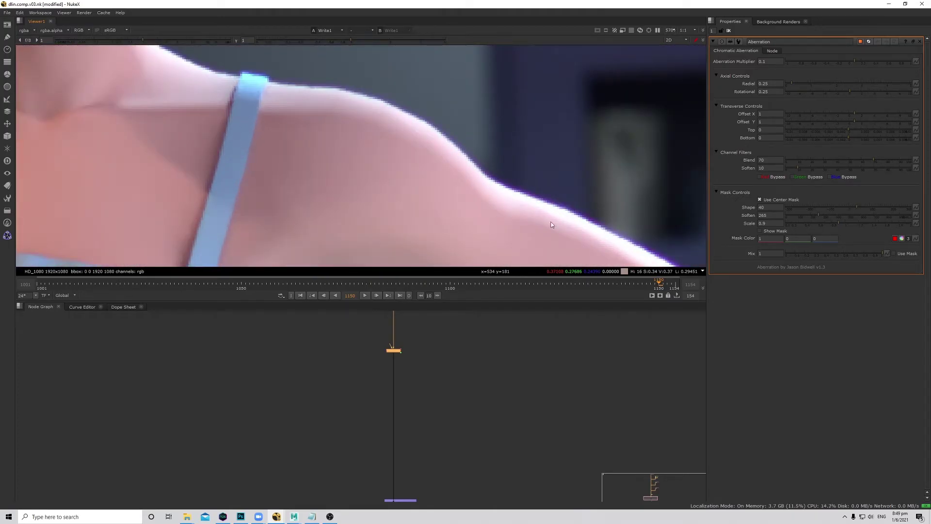
{"action": "left_click", "coordinate": [394, 352]}
{"action": "key", "text": "d"}
{"action": "key", "text": "d"}
{"action": "key", "text": "d"}
{"action": "key", "text": "d"}
Set the Aberration Multiplier to 0.05.
{"action": "left_click_drag", "start_coordinate": [845, 63], "coordinate": [830, 69]}
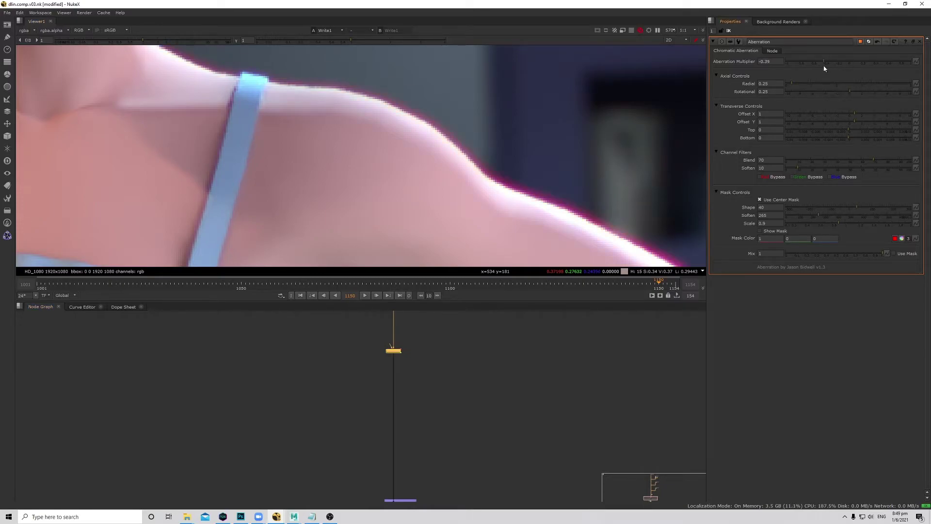
{"action": "key", "text": "ctrl+z"}
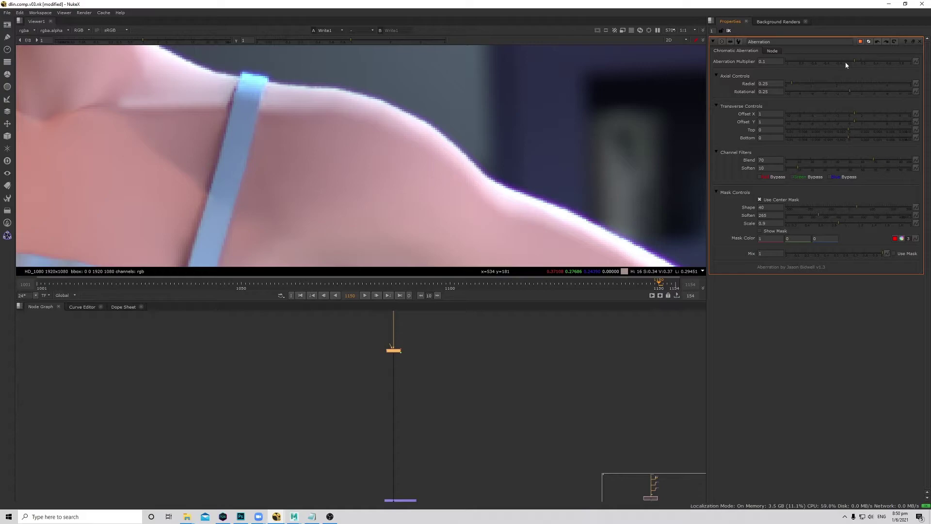
{"action": "left_click", "coordinate": [846, 63]}
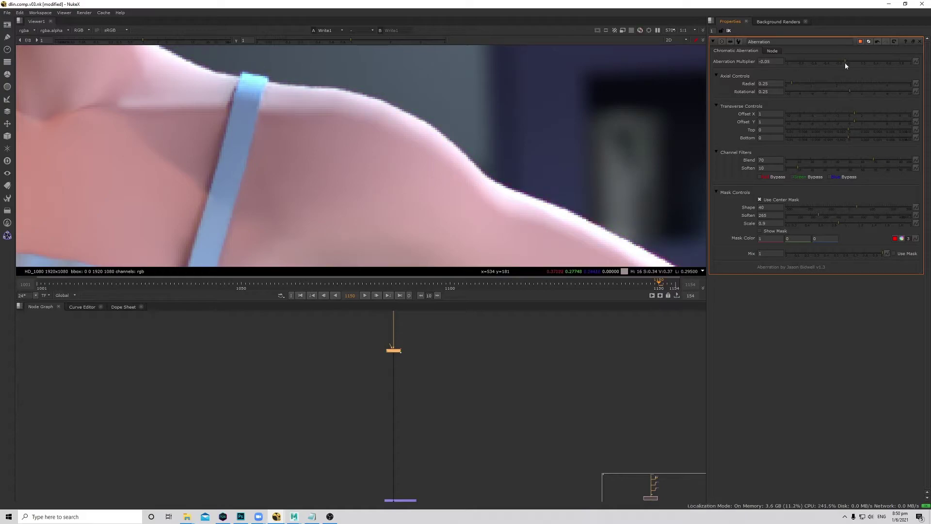
{"action": "left_click", "coordinate": [852, 61]}
Inspect the aberration across the character's torso and the bowl and props on the table.
{"action": "scroll", "coordinate": [384, 194], "scroll_direction": "down", "scroll_amount": 3}
{"action": "scroll", "coordinate": [384, 194], "scroll_direction": "down", "scroll_amount": 3}
{"action": "middle_click_drag", "start_coordinate": [217, 204], "coordinate": [303, 108]}
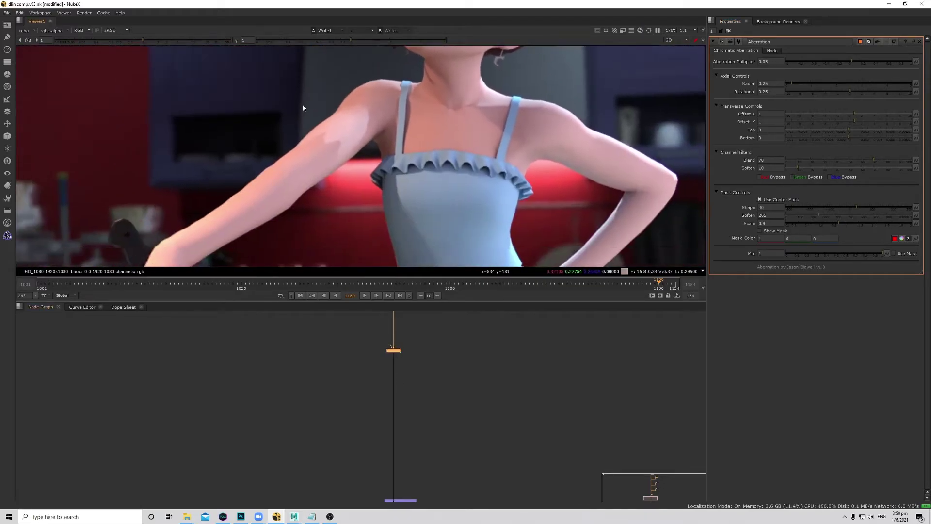
{"action": "middle_click_drag", "start_coordinate": [146, 260], "coordinate": [351, 164]}
{"action": "middle_click_drag", "start_coordinate": [212, 253], "coordinate": [295, 202]}
{"action": "middle_click_drag", "start_coordinate": [223, 221], "coordinate": [289, 172]}
{"action": "scroll", "coordinate": [289, 172], "scroll_direction": "up", "scroll_amount": 3}
{"action": "scroll", "coordinate": [289, 172], "scroll_direction": "up", "scroll_amount": 1}
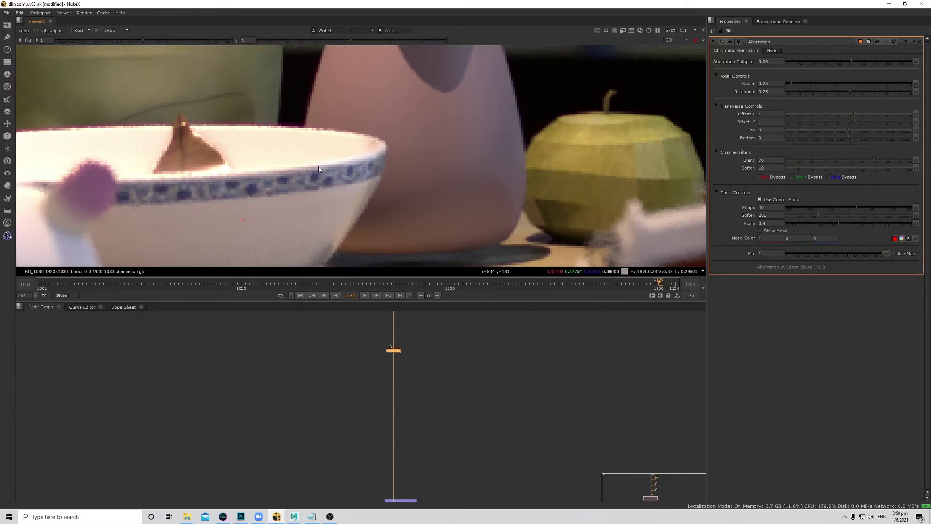
{"action": "scroll", "coordinate": [323, 165], "scroll_direction": "up", "scroll_amount": 3}
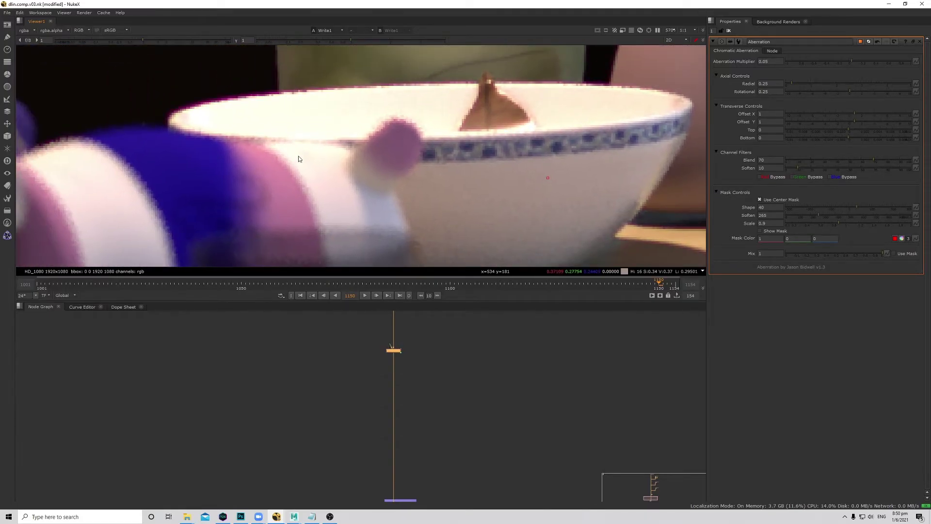
{"action": "scroll", "coordinate": [298, 156], "scroll_direction": "down", "scroll_amount": 10}
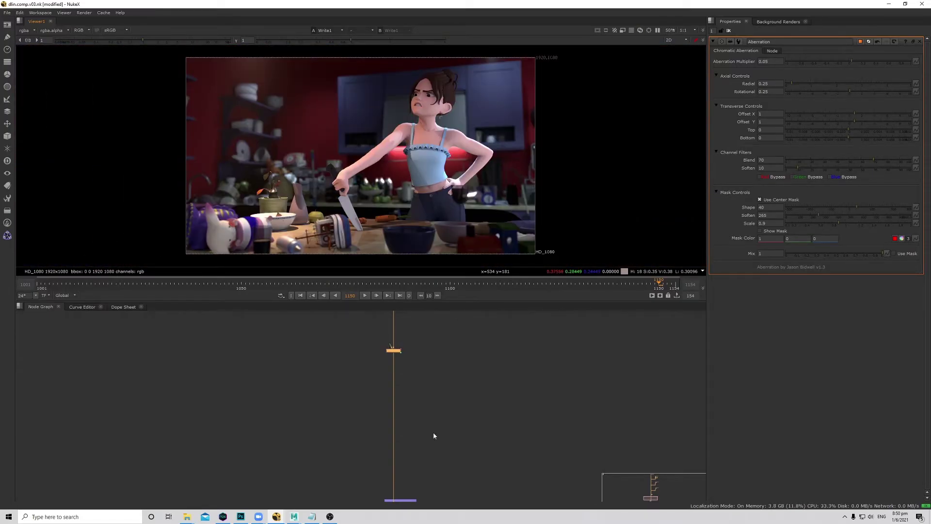
Add an expoglow node to the main pipe directly below the Aberration node.
{"action": "scroll", "coordinate": [400, 328], "scroll_direction": "up", "scroll_amount": 5}
{"action": "key", "text": "Tab"}
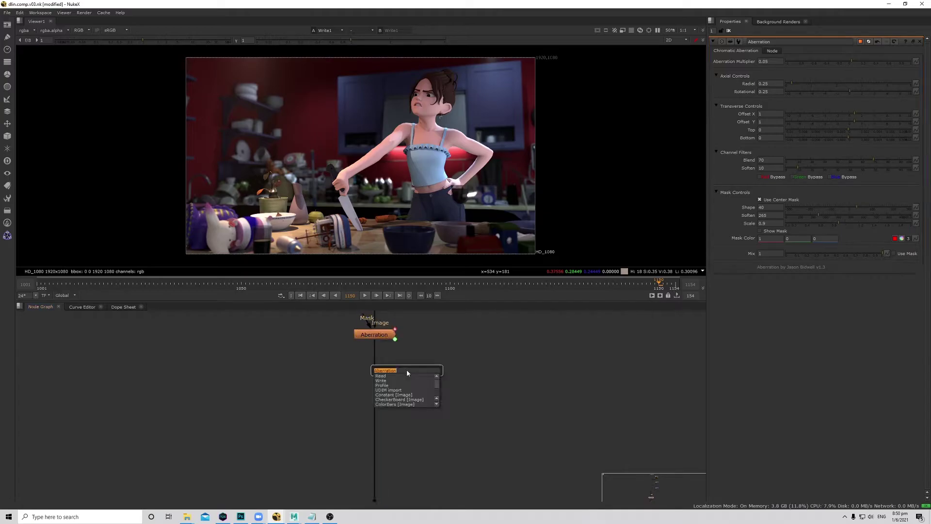
{"action": "type", "text": "expo"}
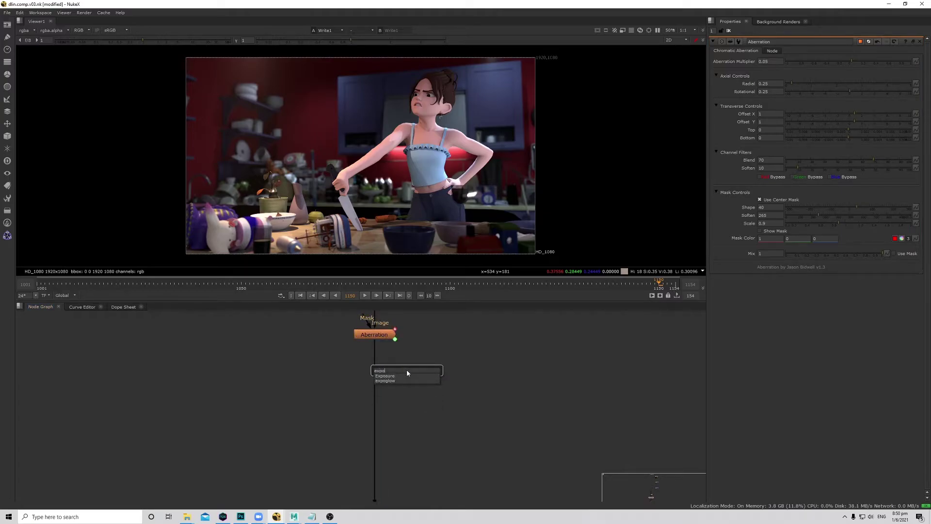
{"action": "key", "text": "Down"}
{"action": "key", "text": "Return"}
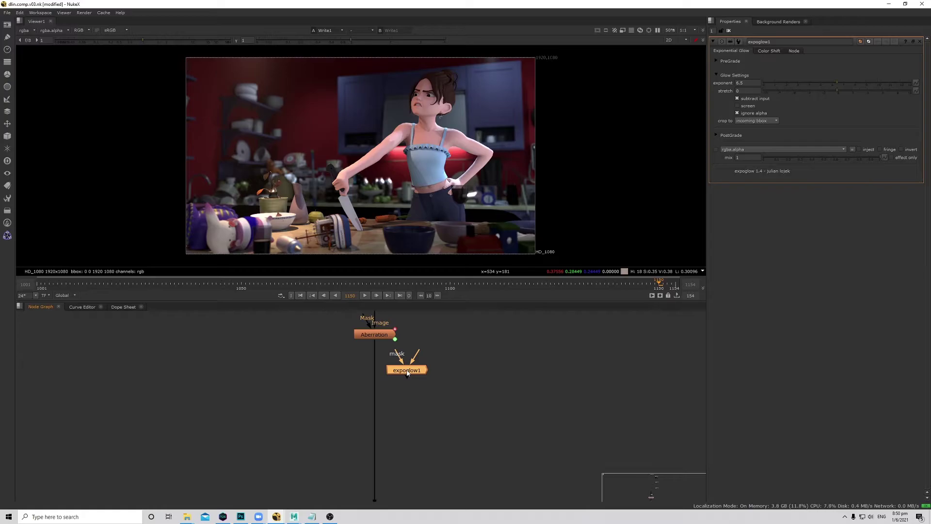
{"action": "left_click_drag", "start_coordinate": [407, 373], "coordinate": [381, 366]}
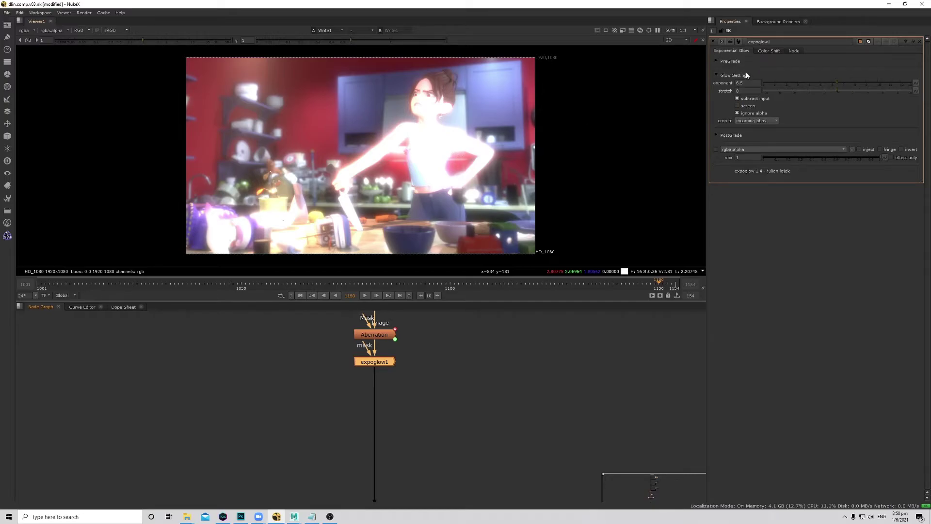
Set the expoglow PreGrade blackpoint to 0.76 and whitepoint to 2.44, then turn off its preview.
{"action": "left_click", "coordinate": [718, 60]}
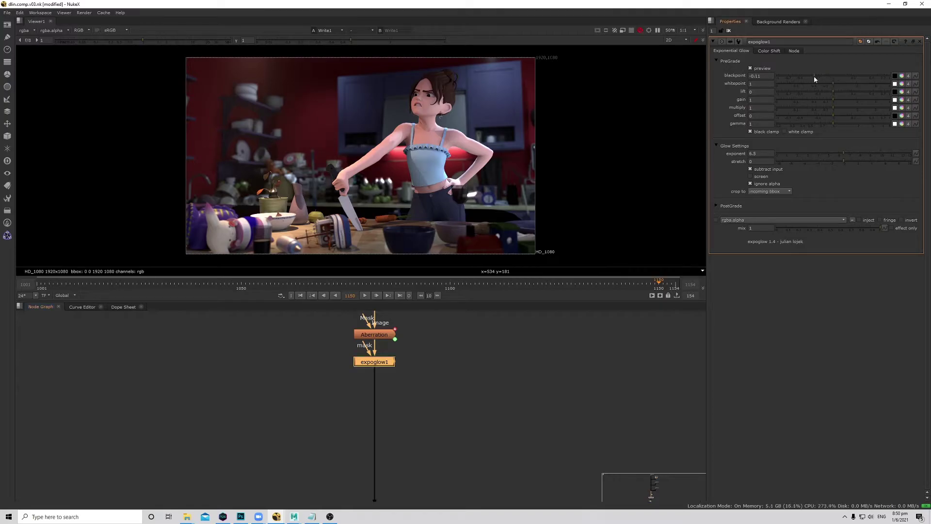
{"action": "left_click_drag", "start_coordinate": [829, 81], "coordinate": [868, 86]}
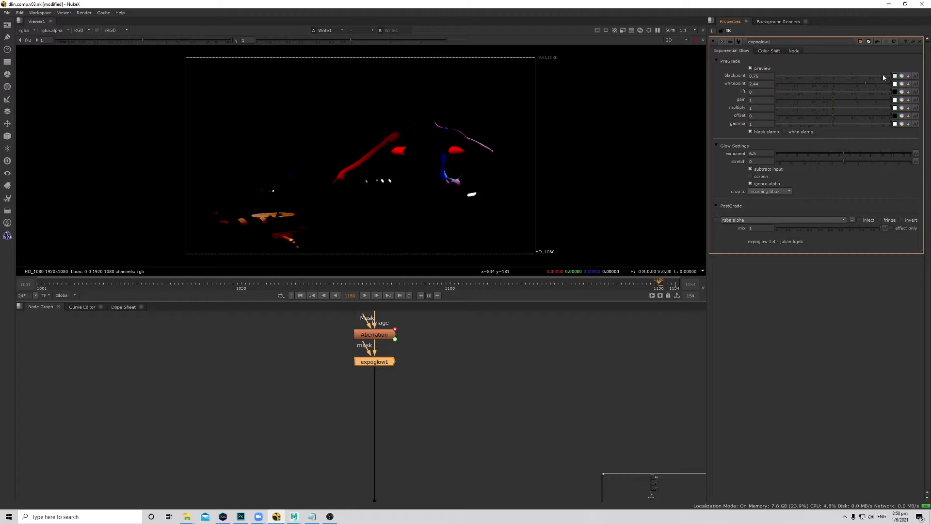
{"action": "left_click", "coordinate": [751, 68]}
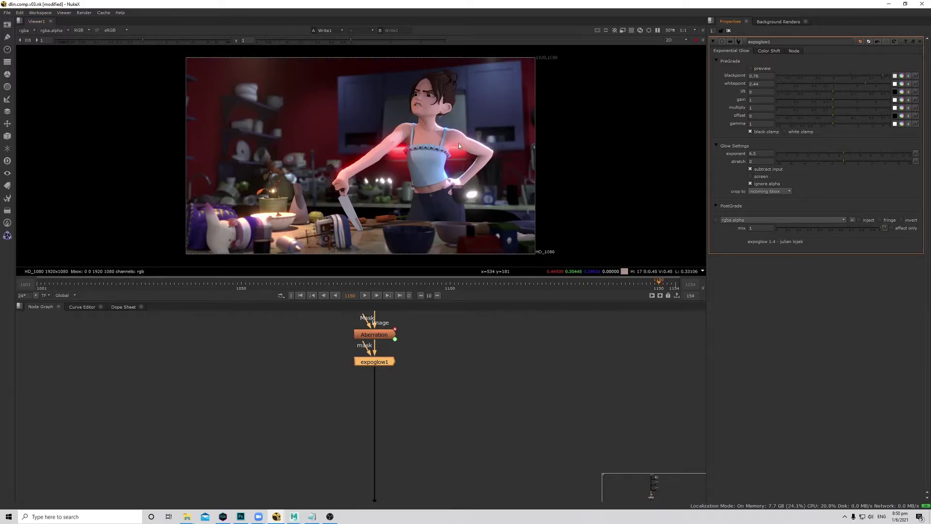
Lower the expoglow PreGrade multiply to 0.1 and toggle the node to compare the glow across the full frame.
{"action": "scroll", "coordinate": [485, 150], "scroll_direction": "up", "scroll_amount": 2}
{"action": "scroll", "coordinate": [428, 172], "scroll_direction": "down", "scroll_amount": 2}
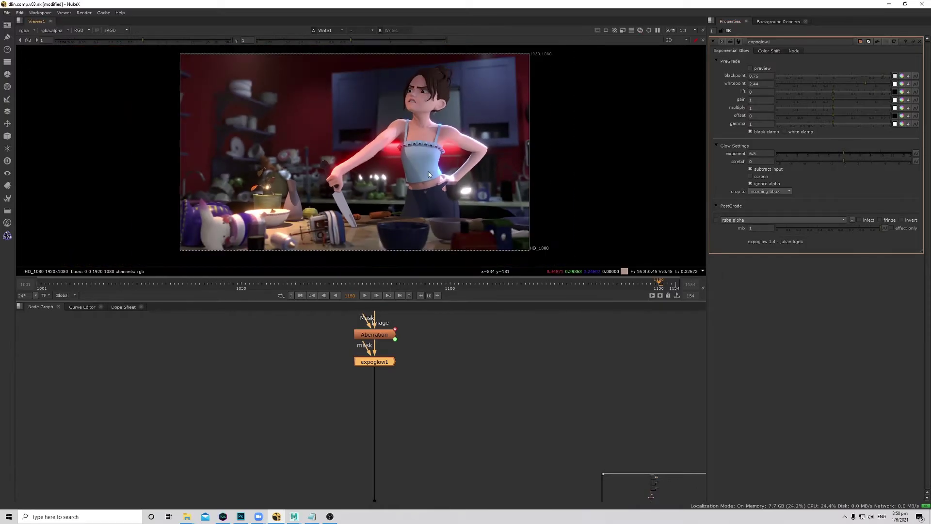
{"action": "scroll", "coordinate": [361, 165], "scroll_direction": "up", "scroll_amount": 2}
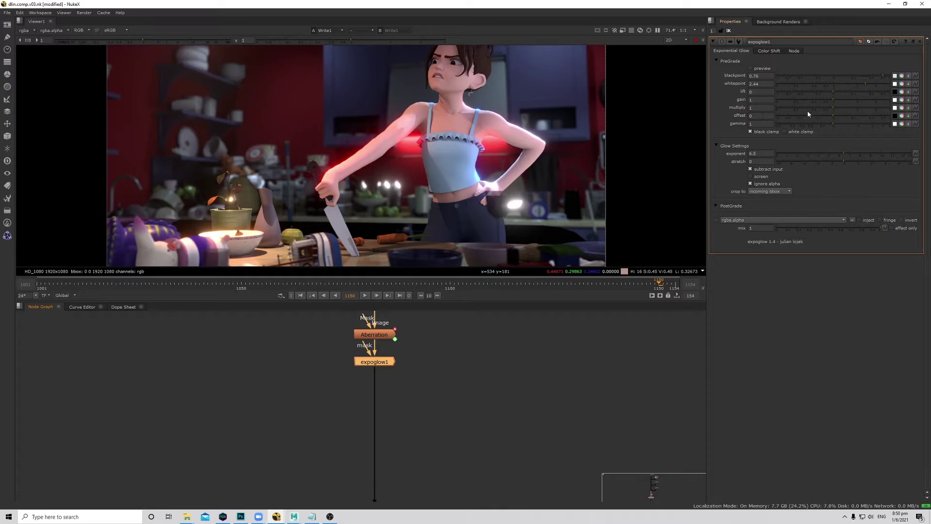
{"action": "left_click_drag", "start_coordinate": [829, 109], "coordinate": [804, 112]}
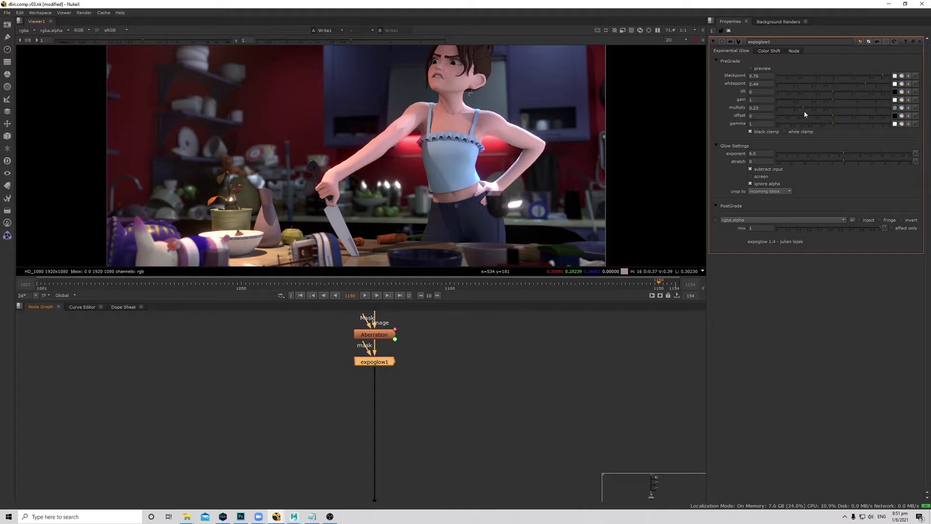
{"action": "left_click_drag", "start_coordinate": [796, 109], "coordinate": [795, 110]}
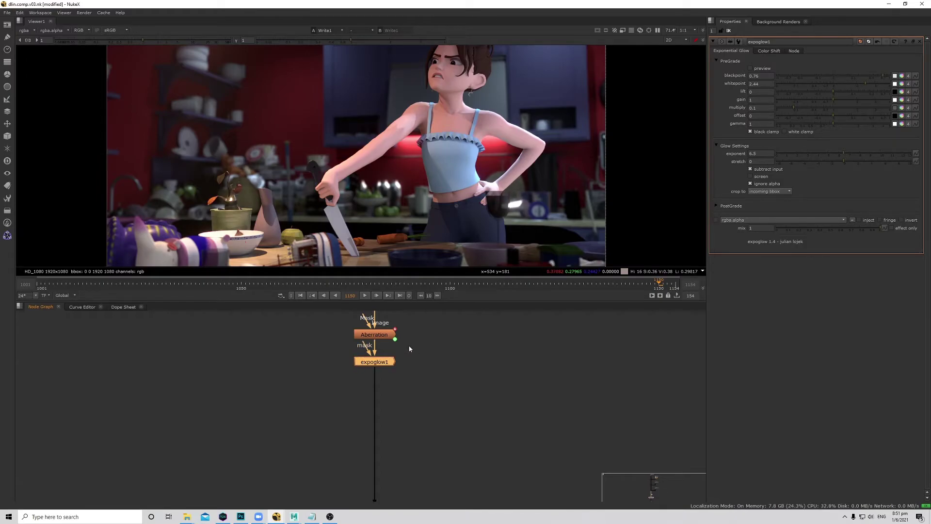
{"action": "key", "text": "d"}
{"action": "key", "text": "d"}
{"action": "middle_click_drag", "start_coordinate": [539, 157], "coordinate": [531, 164]}
{"action": "key", "text": "f"}
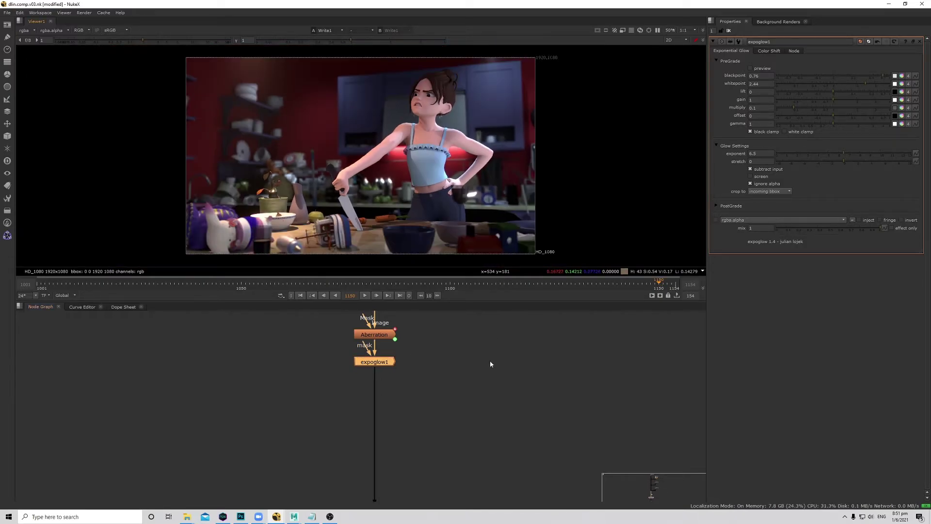
Scrub the timeline to frame 1146 to check the glow on other frames.
{"action": "scroll", "coordinate": [468, 388], "scroll_direction": "down", "scroll_amount": 5}
{"action": "scroll", "coordinate": [471, 383], "scroll_direction": "up", "scroll_amount": 3}
{"action": "left_click_drag", "start_coordinate": [321, 285], "coordinate": [641, 287]}
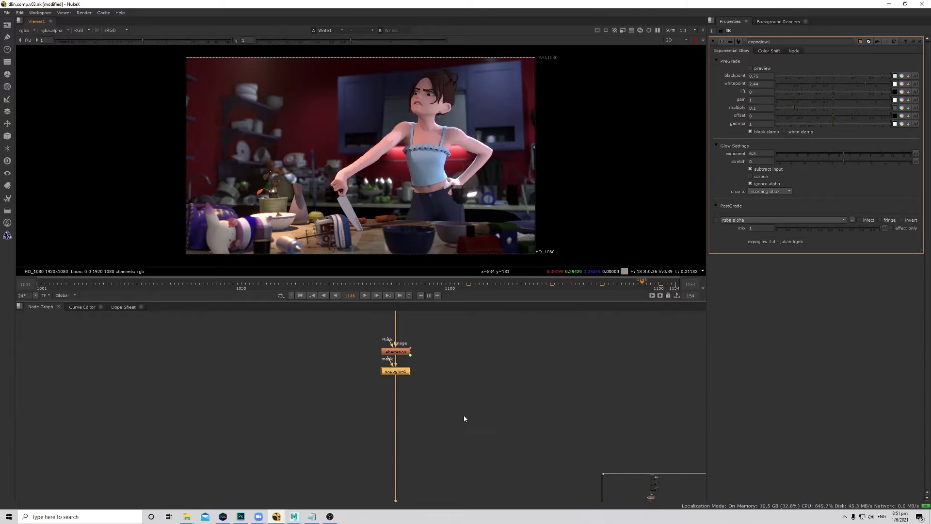
Add an unconnected CameraShake node beside the main pipe, below expoglow1.
{"action": "scroll", "coordinate": [437, 393], "scroll_direction": "up", "scroll_amount": 5}
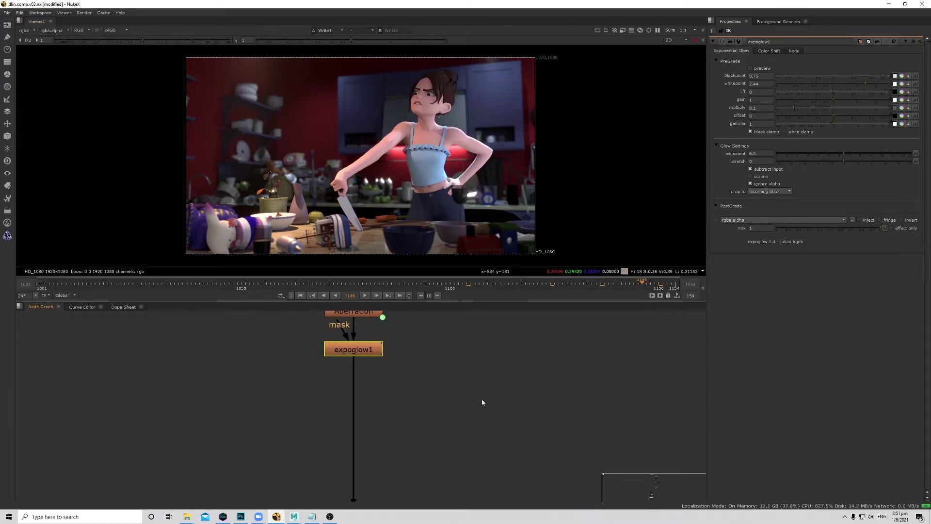
{"action": "key", "text": "Tab"}
{"action": "type", "text": "camer"}
{"action": "key", "text": "Return"}
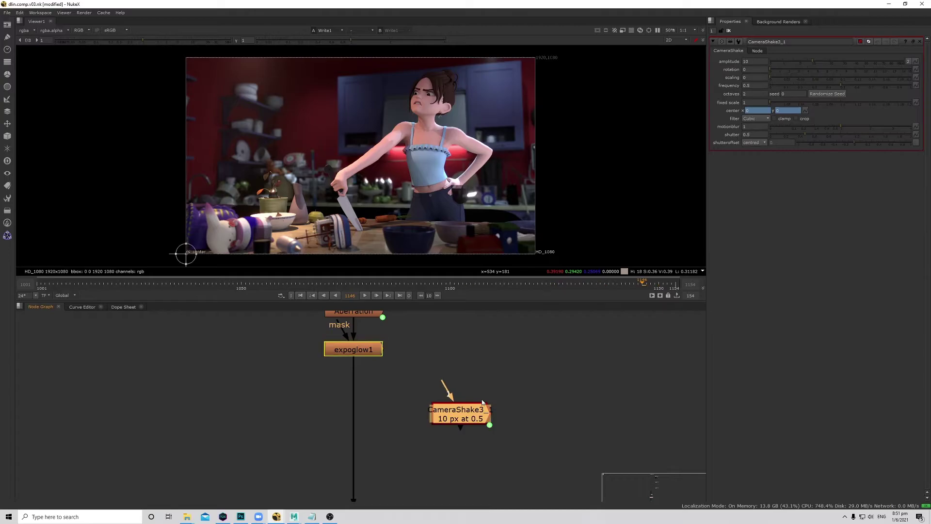
{"action": "mouse_move", "coordinate": [471, 408]}
{"action": "left_mouse_down"}
{"action": "mouse_move", "coordinate": [486, 417]}
{"action": "mouse_move", "coordinate": [381, 361]}
{"action": "left_mouse_up"}
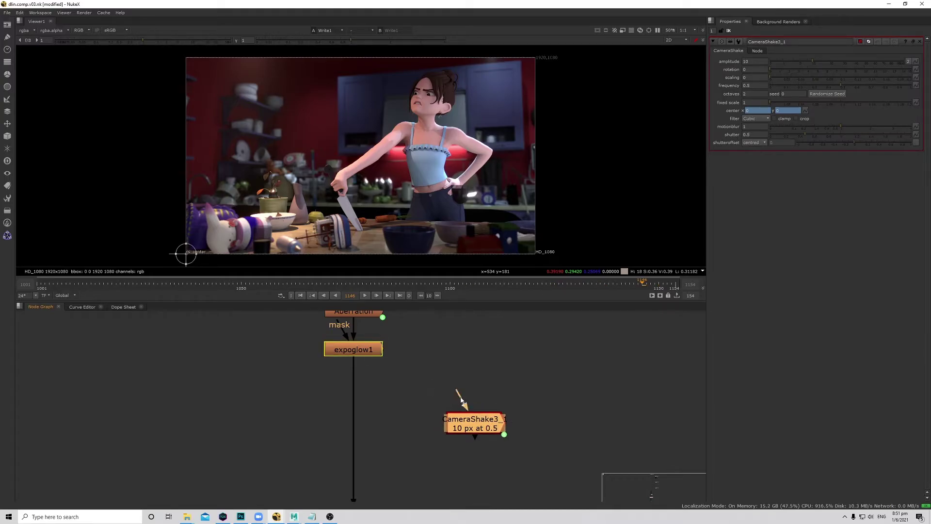
{"action": "left_click_drag", "start_coordinate": [485, 425], "coordinate": [491, 434]}
Add a CheckerBoard node beside the main pipe, connect it to the CameraShake node and view the result.
{"action": "middle_click_drag", "start_coordinate": [491, 434], "coordinate": [398, 439]}
{"action": "scroll", "coordinate": [398, 439], "scroll_direction": "down", "scroll_amount": 3}
{"action": "left_click", "coordinate": [436, 417]}
{"action": "key", "text": "Tab"}
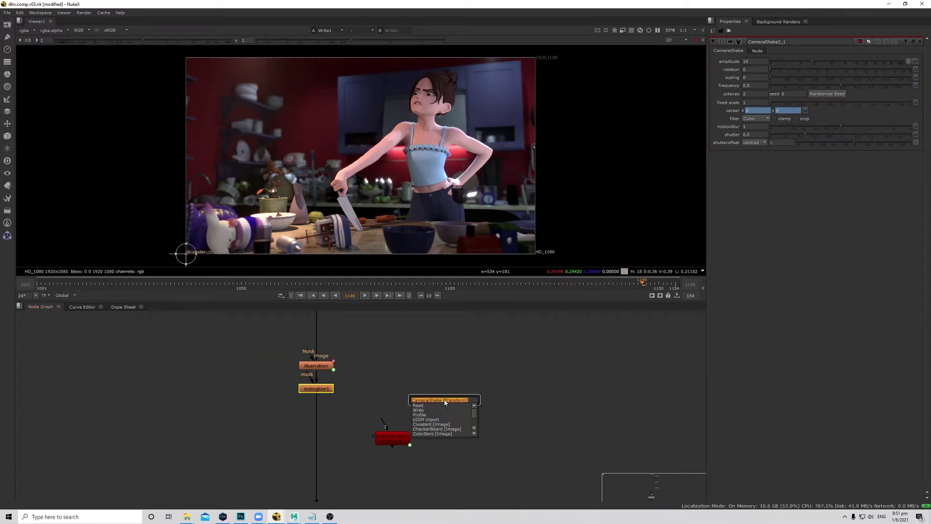
{"action": "type", "text": "che"}
{"action": "key", "text": "Return"}
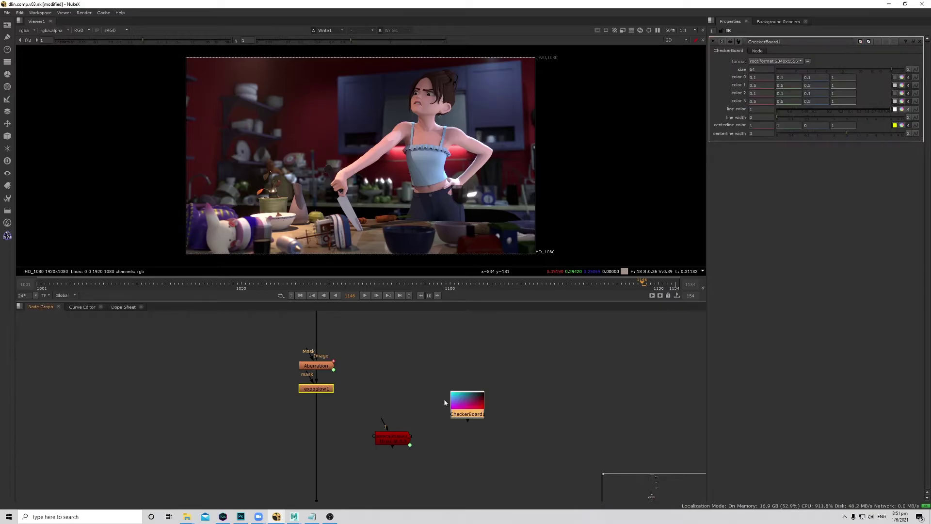
{"action": "left_click_drag", "start_coordinate": [471, 402], "coordinate": [430, 395]}
{"action": "left_click_drag", "start_coordinate": [393, 435], "coordinate": [429, 440]}
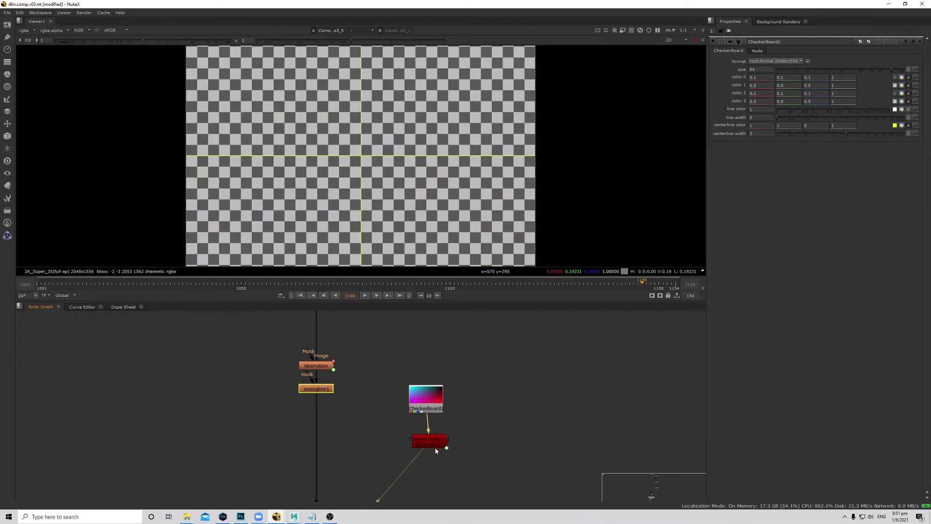
Open the CameraShake properties and play back the default shake on the checkerboard.
{"action": "double_click", "coordinate": [428, 441]}
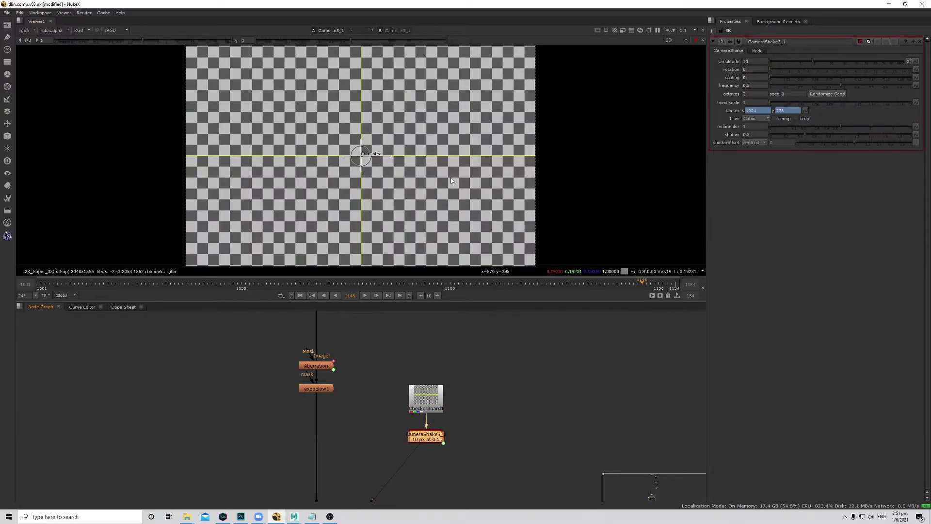
{"action": "left_click", "coordinate": [365, 295]}
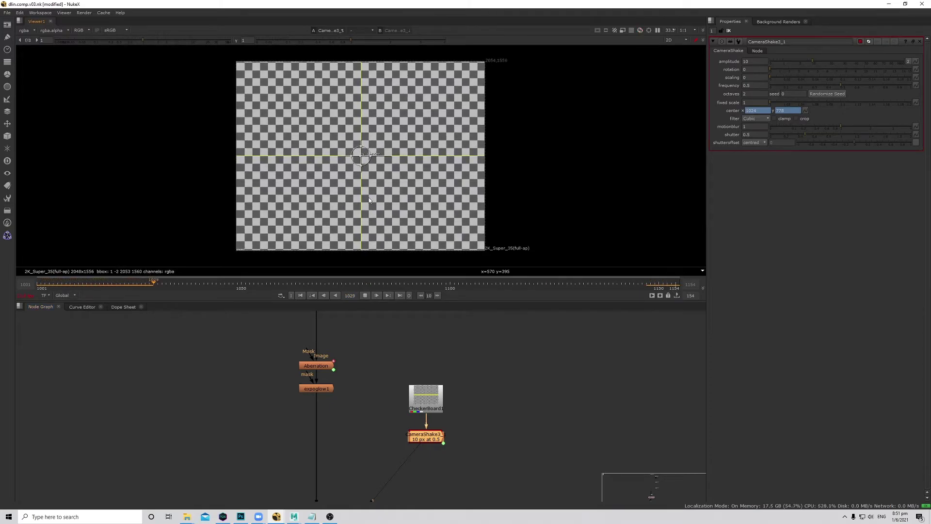
{"action": "left_click", "coordinate": [366, 295]}
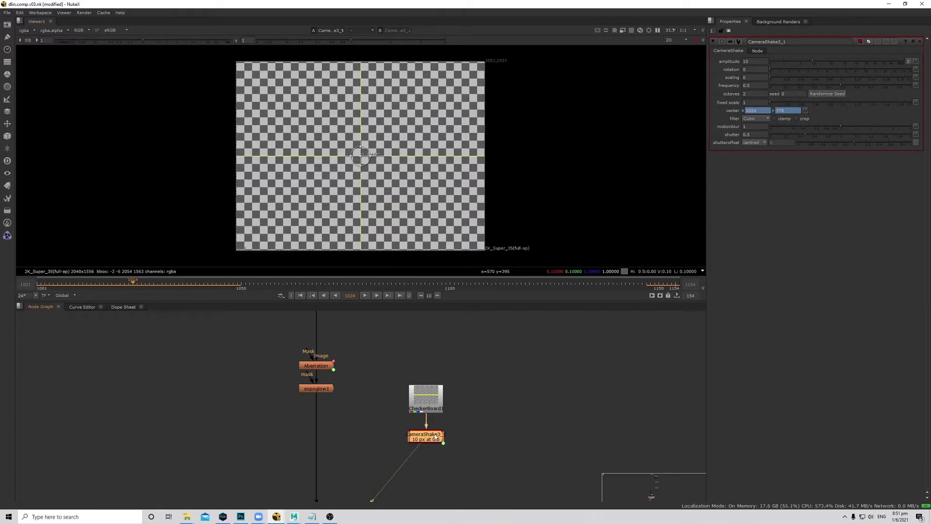
Set the CameraShake amplitude to 2.9 and frequency to 0.15, then play back the softened shake.
{"action": "left_click_drag", "start_coordinate": [804, 65], "coordinate": [804, 85]}
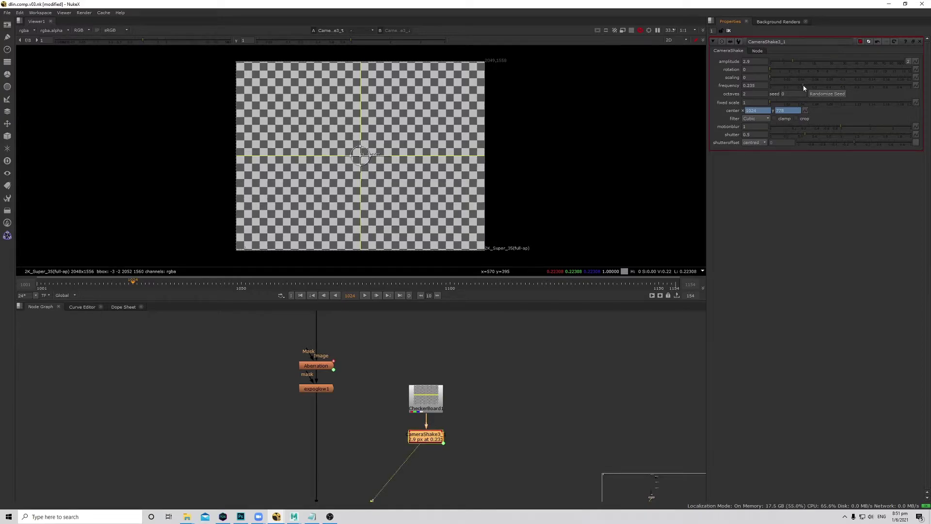
{"action": "left_click", "coordinate": [449, 445]}
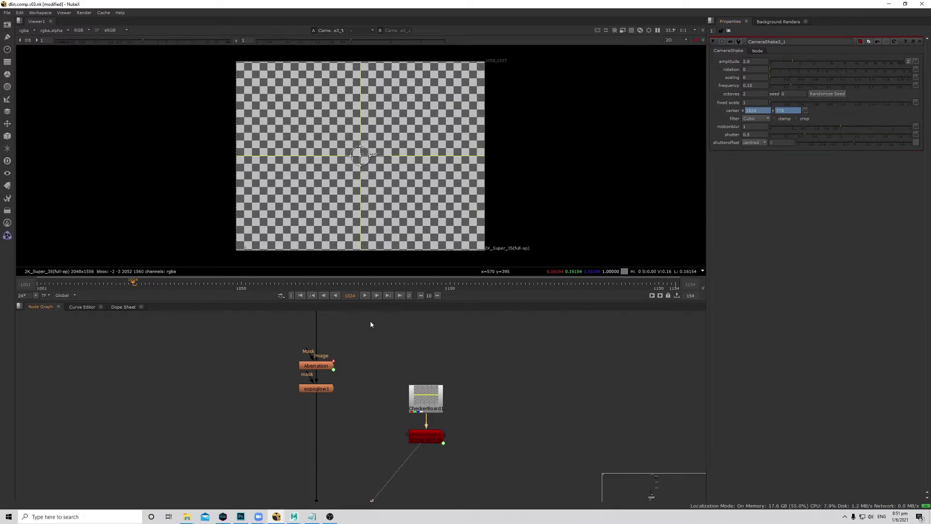
{"action": "left_click", "coordinate": [365, 295]}
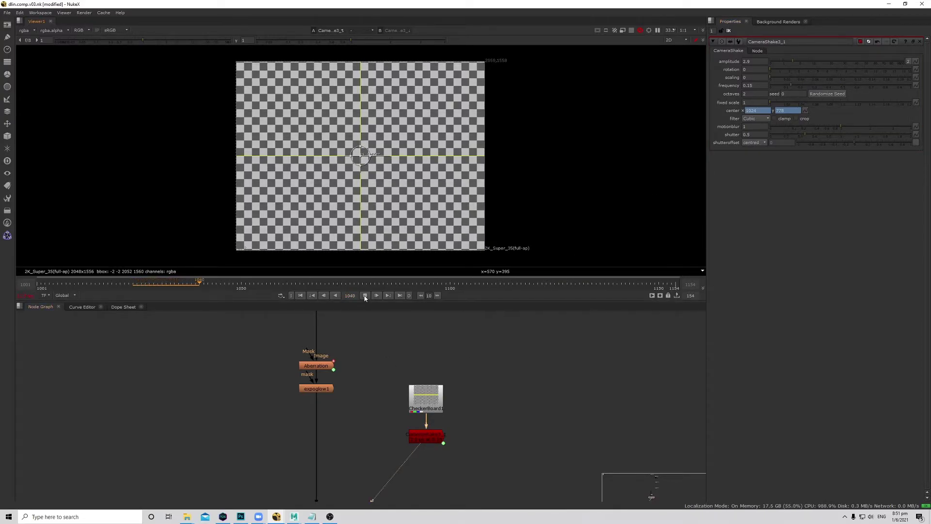
{"action": "left_click", "coordinate": [365, 296]}
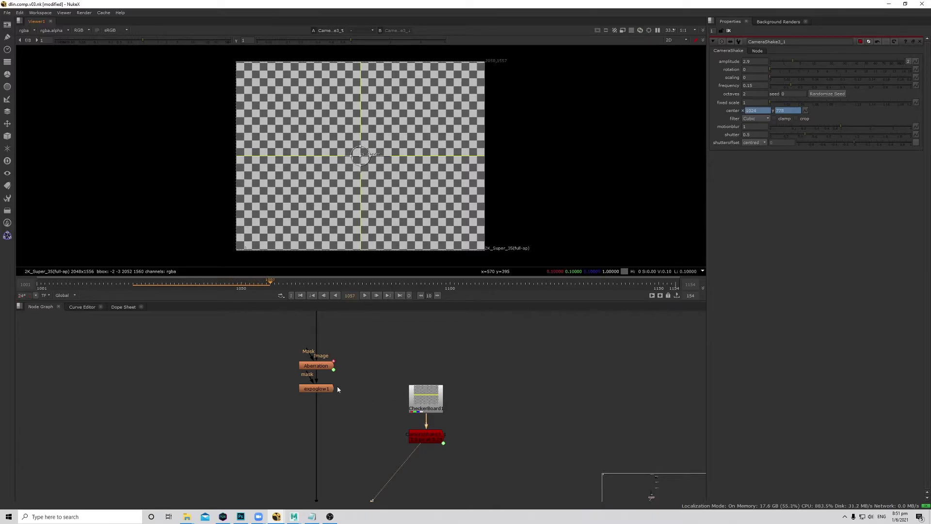
View the result of the expoglow1 node on the main pipe and open its properties.
{"action": "left_click", "coordinate": [320, 388]}
{"action": "key", "text": "1"}
{"action": "left_click", "coordinate": [321, 401]}
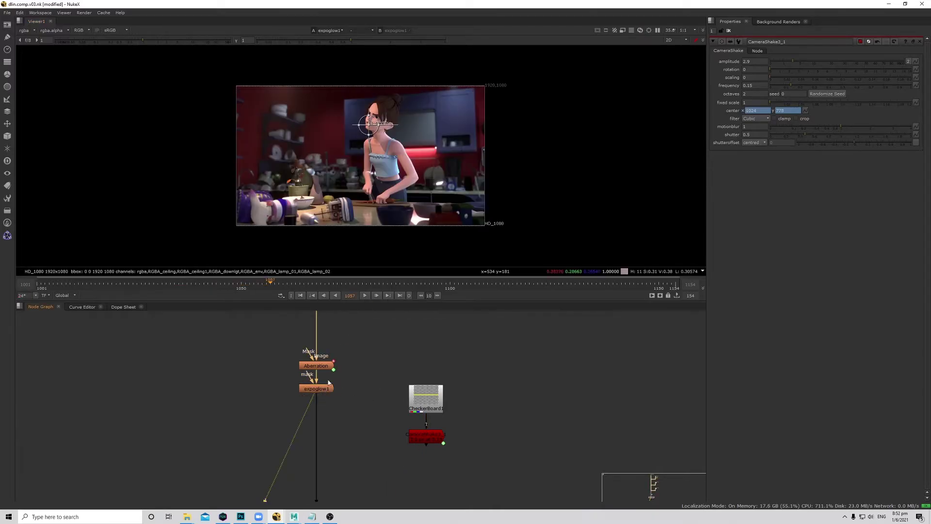
{"action": "middle_click_drag", "start_coordinate": [428, 201], "coordinate": [432, 208]}
{"action": "scroll", "coordinate": [433, 207], "scroll_direction": "up", "scroll_amount": 1}
{"action": "double_click", "coordinate": [331, 389]}
{"action": "left_click_drag", "start_coordinate": [392, 377], "coordinate": [480, 450]}
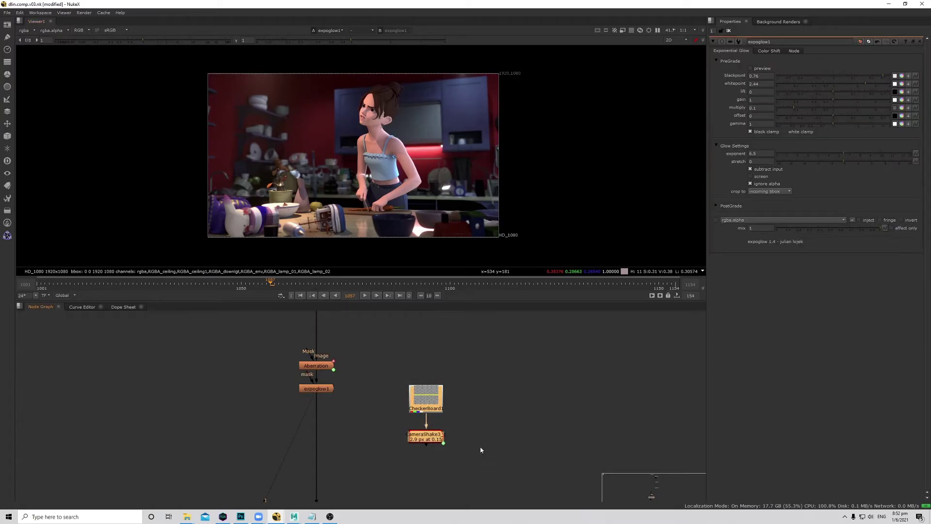
{"action": "left_click", "coordinate": [368, 408]}
{"action": "middle_click_drag", "start_coordinate": [333, 369], "coordinate": [339, 380]}
{"action": "middle_click_drag", "start_coordinate": [457, 230], "coordinate": [461, 238]}
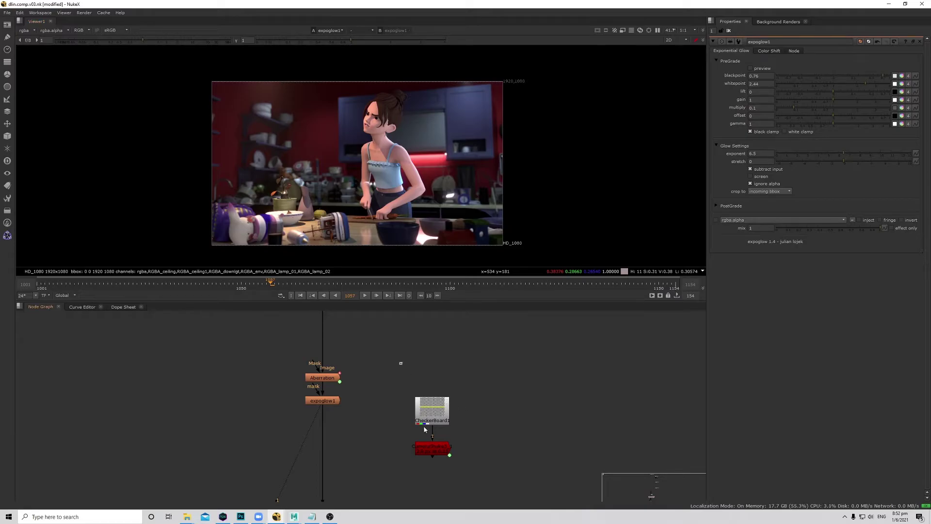
Add a vignette node to the main pipe directly below expoglow1 and view its result.
{"action": "key", "text": "Tab"}
{"action": "type", "text": "vignette"}
{"action": "key", "text": "Return"}
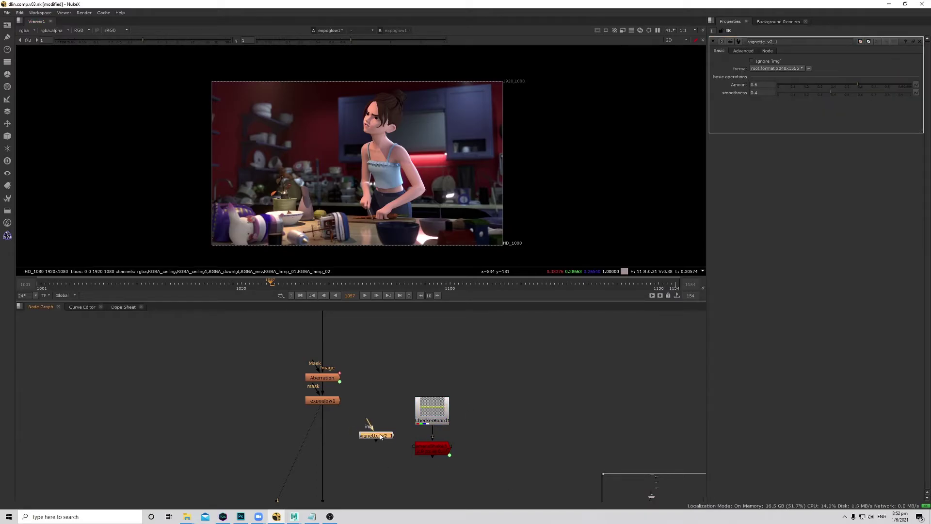
{"action": "left_click_drag", "start_coordinate": [376, 435], "coordinate": [324, 426]}
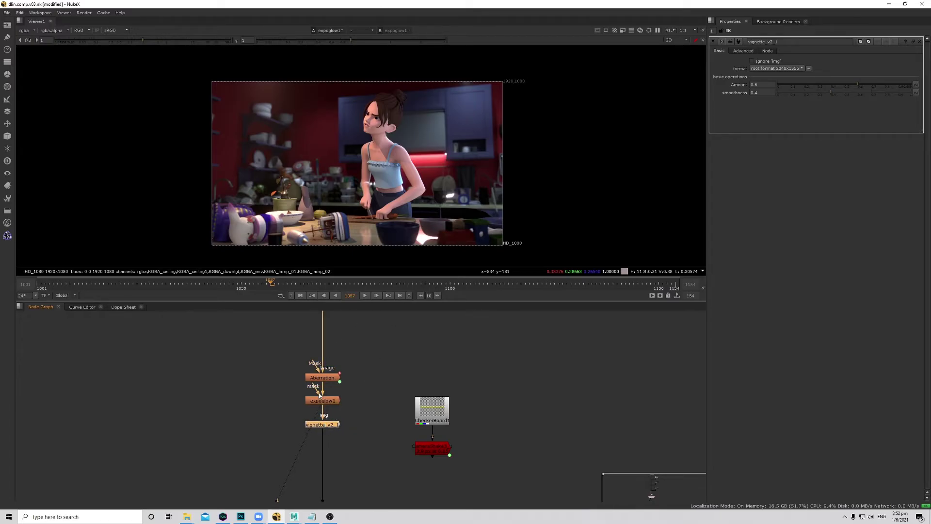
{"action": "key", "text": "1"}
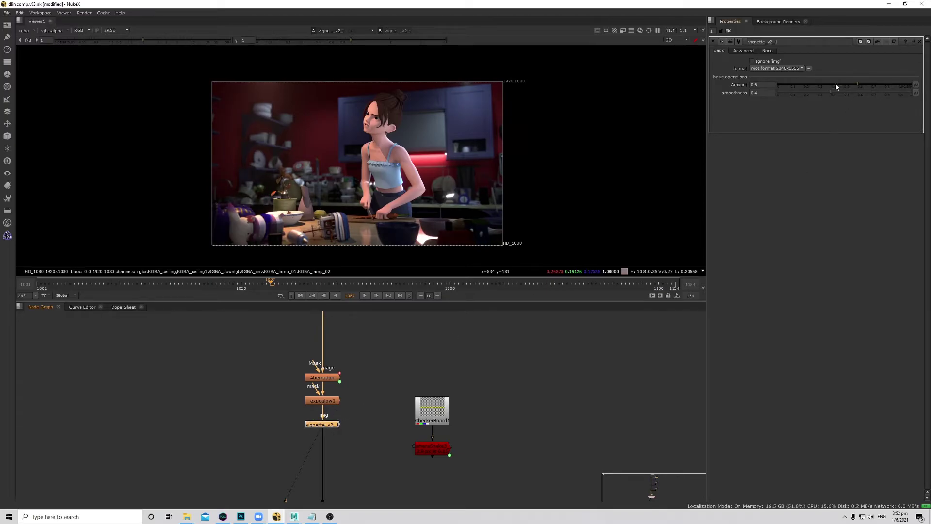
Lower the vignette amount to 0.245 and toggle the node off and on to compare the image.
{"action": "left_click_drag", "start_coordinate": [836, 86], "coordinate": [817, 88]}
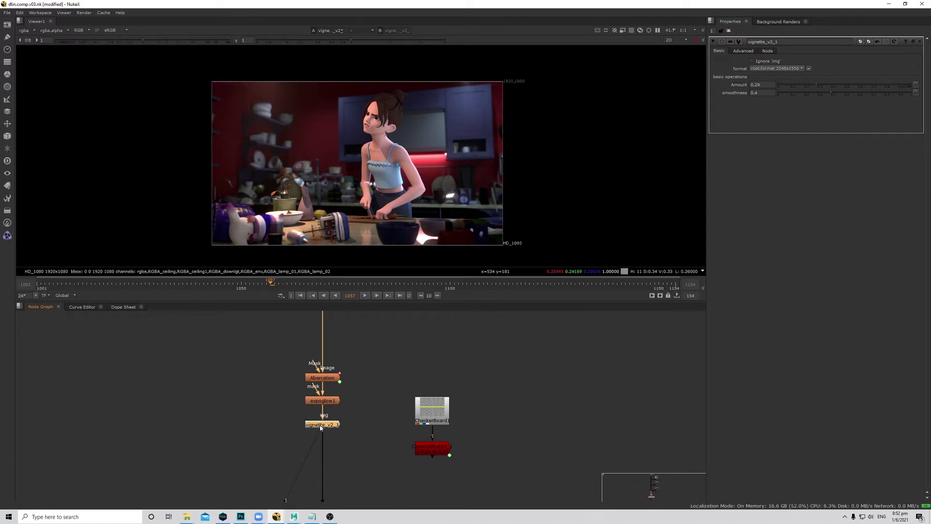
{"action": "left_click", "coordinate": [811, 85]}
{"action": "key", "text": "d"}
{"action": "key", "text": "d"}
{"action": "key", "text": "d"}
{"action": "key", "text": "d"}
View the result of the Write1 node in the OUTPUT backdrop.
{"action": "middle_click_drag", "start_coordinate": [351, 431], "coordinate": [359, 411]}
{"action": "scroll", "coordinate": [358, 404], "scroll_direction": "down", "scroll_amount": 4}
{"action": "middle_click_drag", "start_coordinate": [360, 476], "coordinate": [372, 345]}
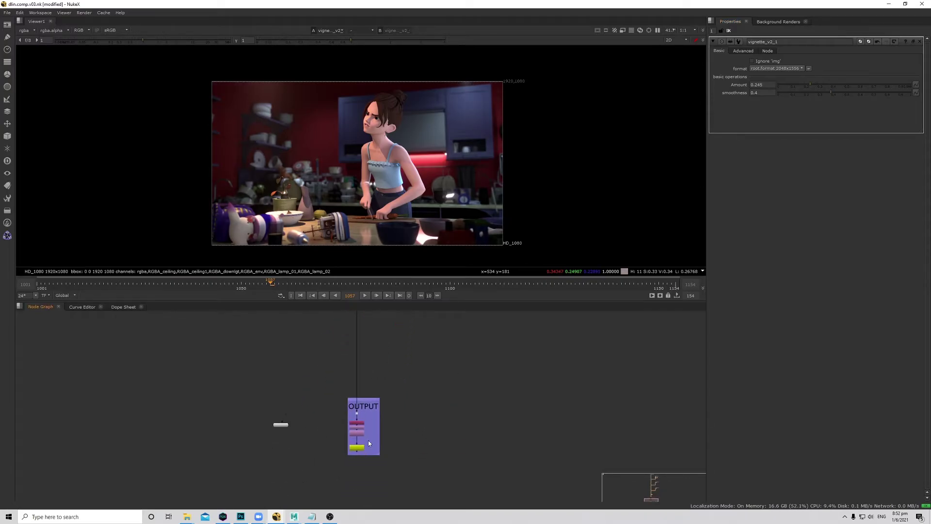
{"action": "scroll", "coordinate": [367, 447], "scroll_direction": "up", "scroll_amount": 2}
{"action": "left_click", "coordinate": [359, 452]}
{"action": "key", "text": "1"}
{"action": "middle_click_drag", "start_coordinate": [438, 372], "coordinate": [433, 426]}
{"action": "middle_click_drag", "start_coordinate": [453, 175], "coordinate": [462, 174]}
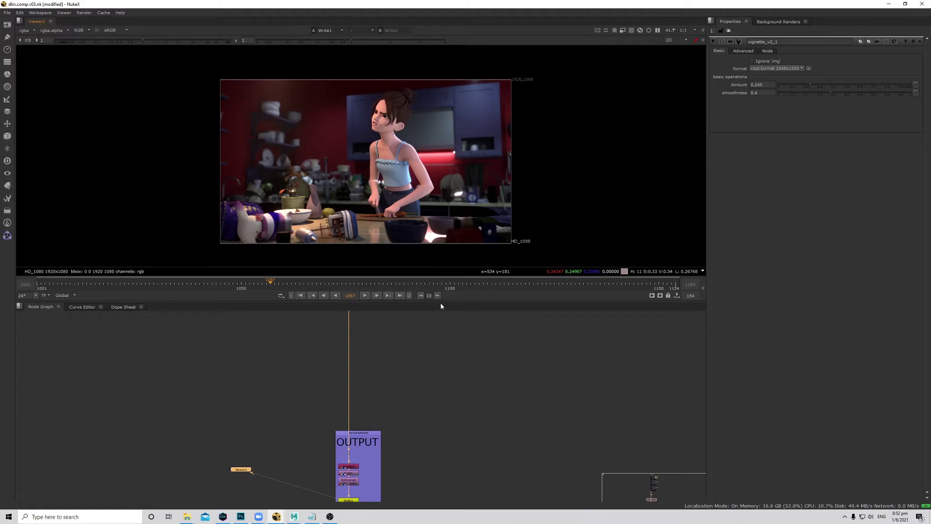
Check the Write1 output at several frames across the shot, ending at frame 1148.
{"action": "left_click", "coordinate": [425, 286]}
{"action": "left_click", "coordinate": [575, 286]}
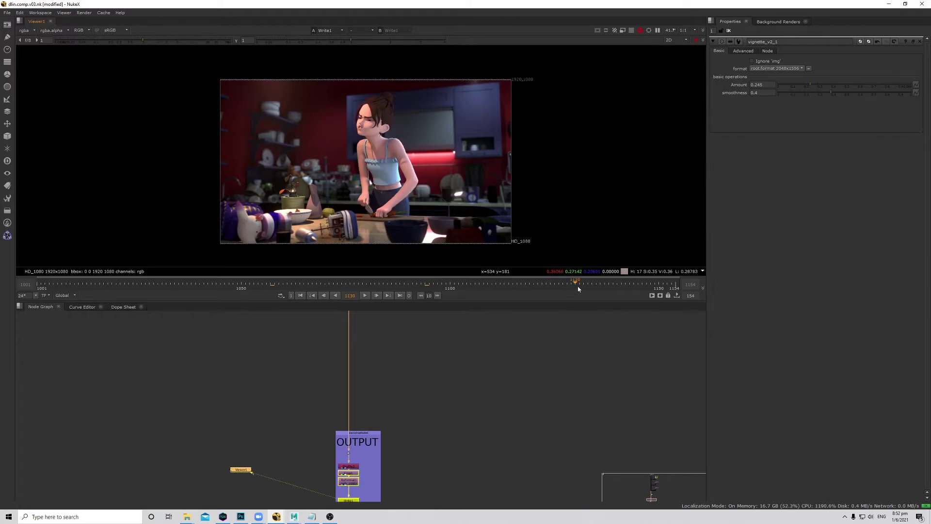
{"action": "left_click", "coordinate": [639, 286]}
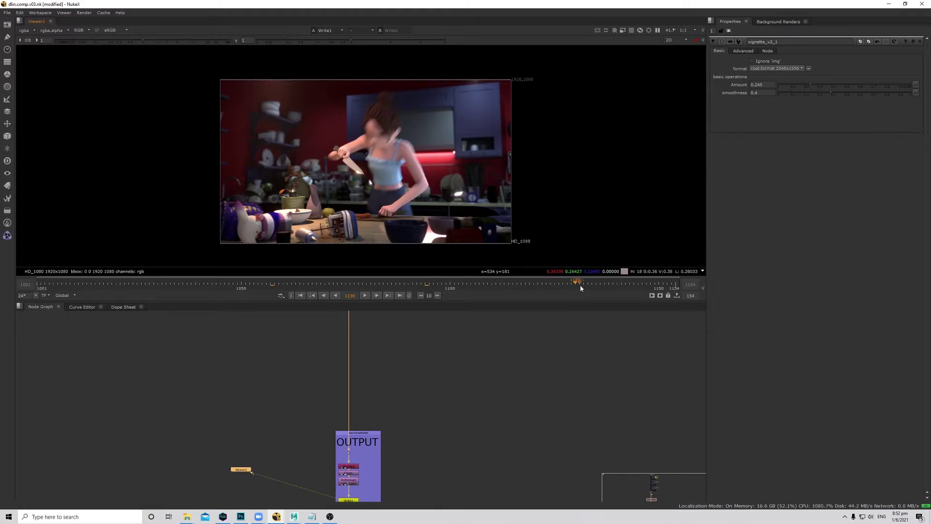
{"action": "left_click", "coordinate": [650, 287]}
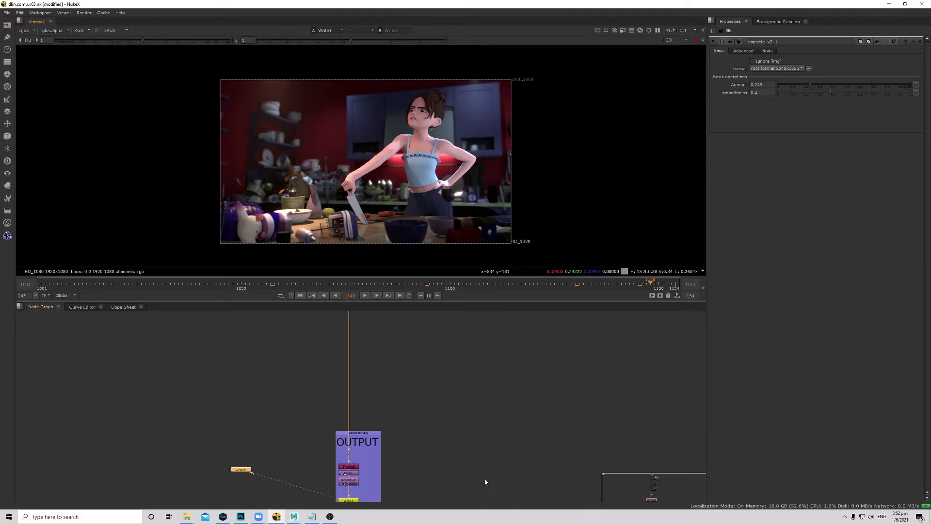
Open the Shuffle2 properties and view the Shuffle2 and Crop1 results in turn.
{"action": "scroll", "coordinate": [438, 374], "scroll_direction": "down", "scroll_amount": 3}
{"action": "middle_click_drag", "start_coordinate": [425, 426], "coordinate": [422, 407]}
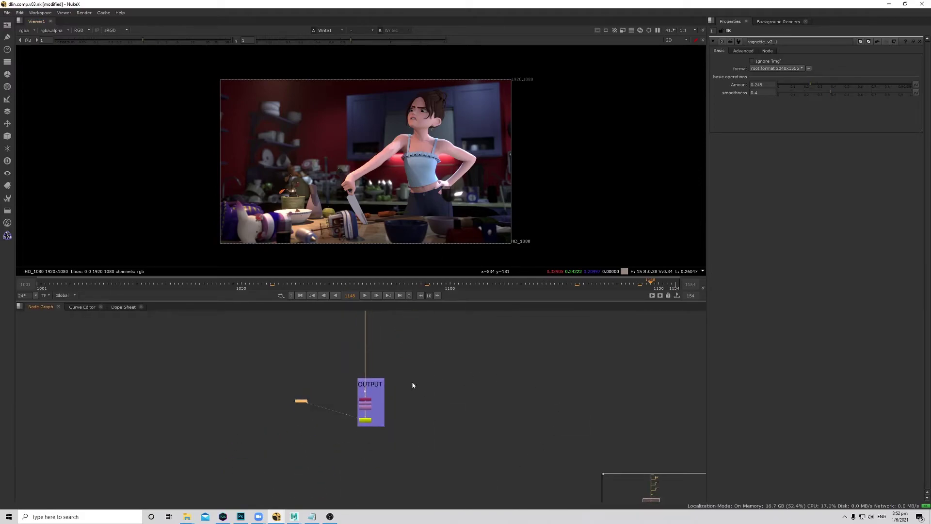
{"action": "scroll", "coordinate": [383, 396], "scroll_direction": "up", "scroll_amount": 6}
{"action": "left_click", "coordinate": [337, 404]}
{"action": "key", "text": "1"}
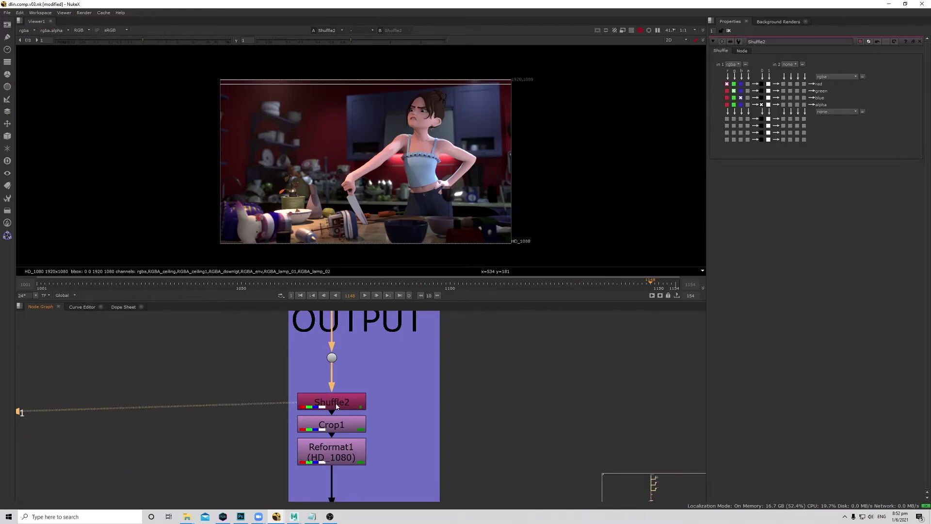
{"action": "middle_click_drag", "start_coordinate": [376, 448], "coordinate": [377, 400]}
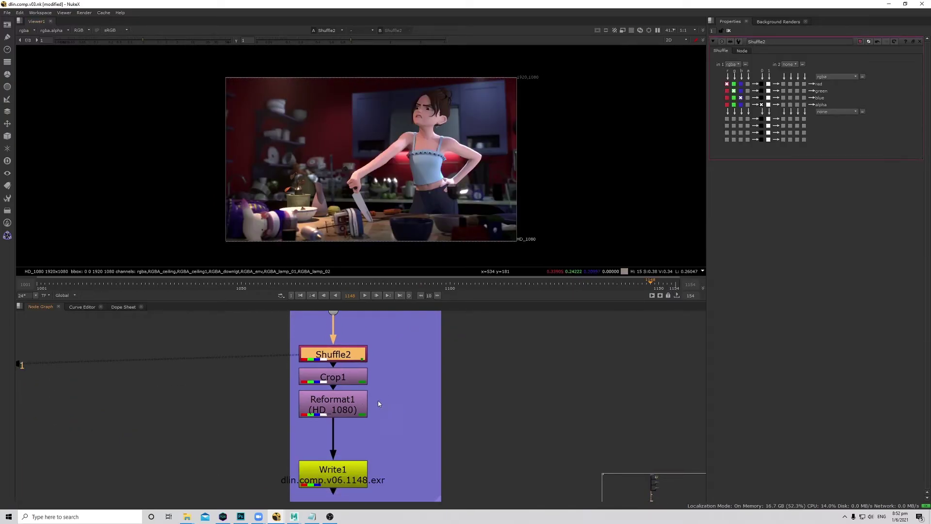
{"action": "scroll", "coordinate": [352, 392], "scroll_direction": "up", "scroll_amount": 2}
{"action": "left_click", "coordinate": [340, 380]}
{"action": "key", "text": "1"}
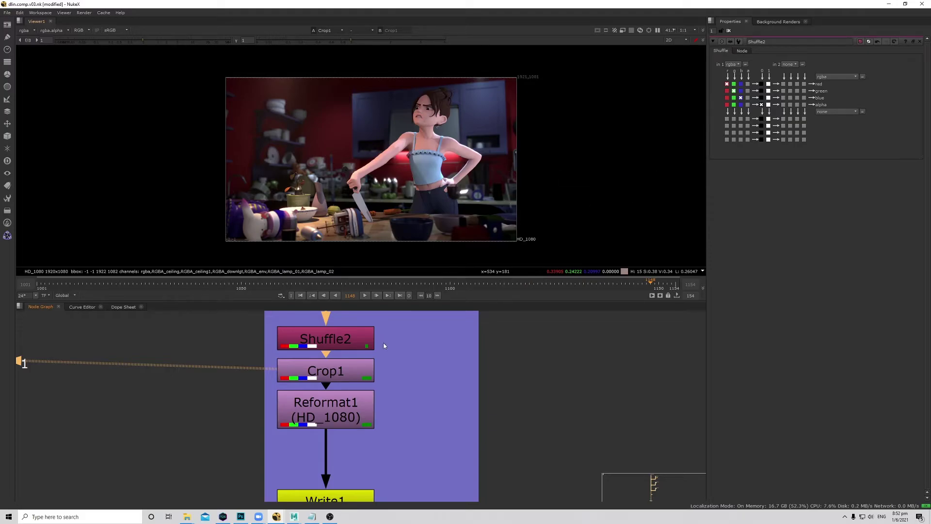
View the result of the Reformat1 node and open the Write1 properties.
{"action": "middle_click_drag", "start_coordinate": [337, 410], "coordinate": [346, 394]}
{"action": "left_click", "coordinate": [346, 394]}
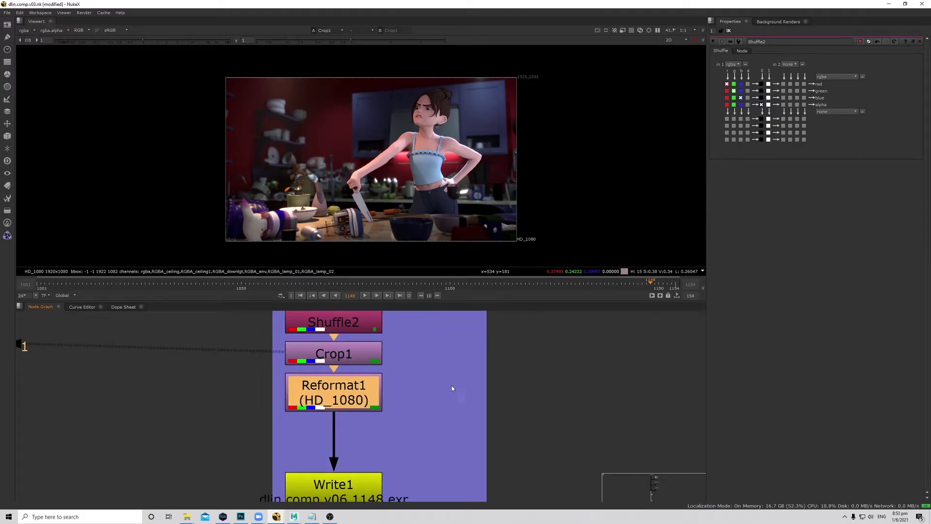
{"action": "key", "text": "1"}
{"action": "middle_click_drag", "start_coordinate": [459, 208], "coordinate": [466, 201]}
{"action": "middle_click_drag", "start_coordinate": [430, 331], "coordinate": [450, 309]}
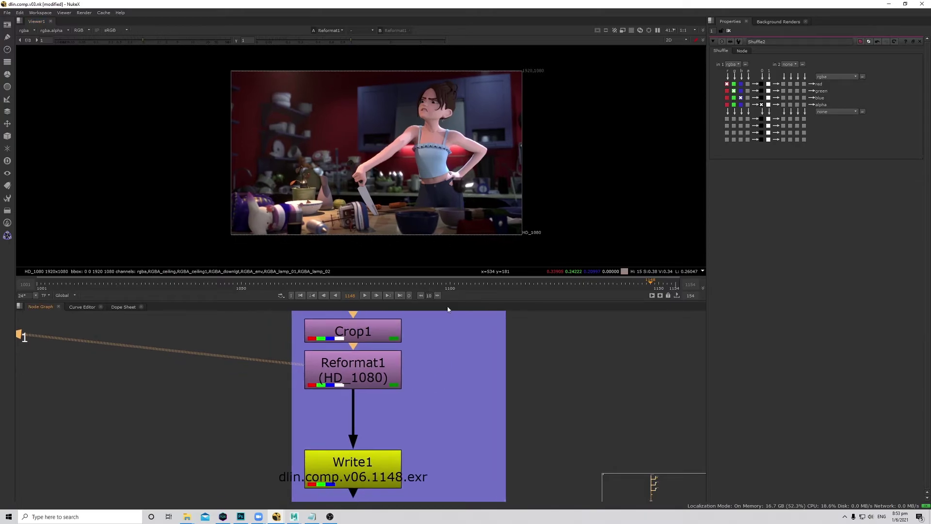
{"action": "scroll", "coordinate": [478, 186], "scroll_direction": "down", "scroll_amount": 2}
{"action": "scroll", "coordinate": [478, 187], "scroll_direction": "up", "scroll_amount": 1}
{"action": "middle_click_drag", "start_coordinate": [388, 196], "coordinate": [375, 194]}
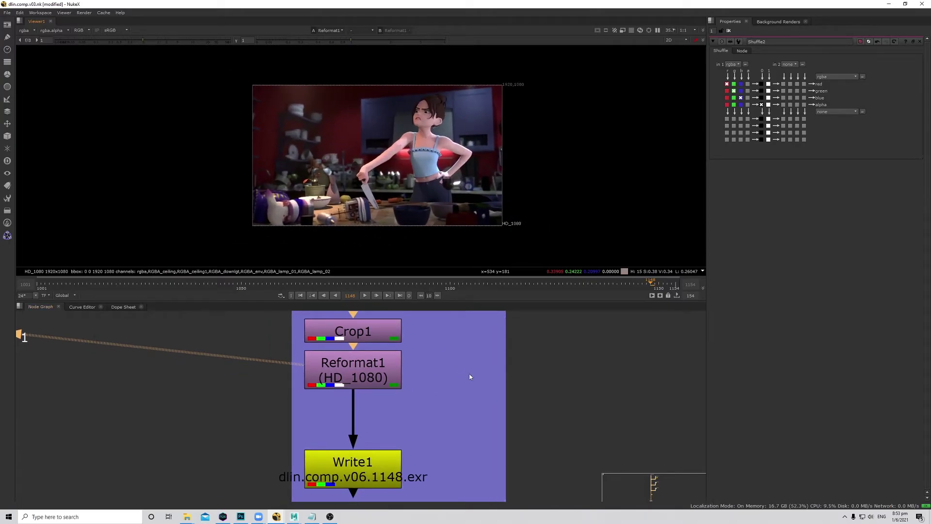
{"action": "middle_click_drag", "start_coordinate": [470, 377], "coordinate": [464, 382]}
{"action": "middle_click_drag", "start_coordinate": [388, 481], "coordinate": [395, 449]}
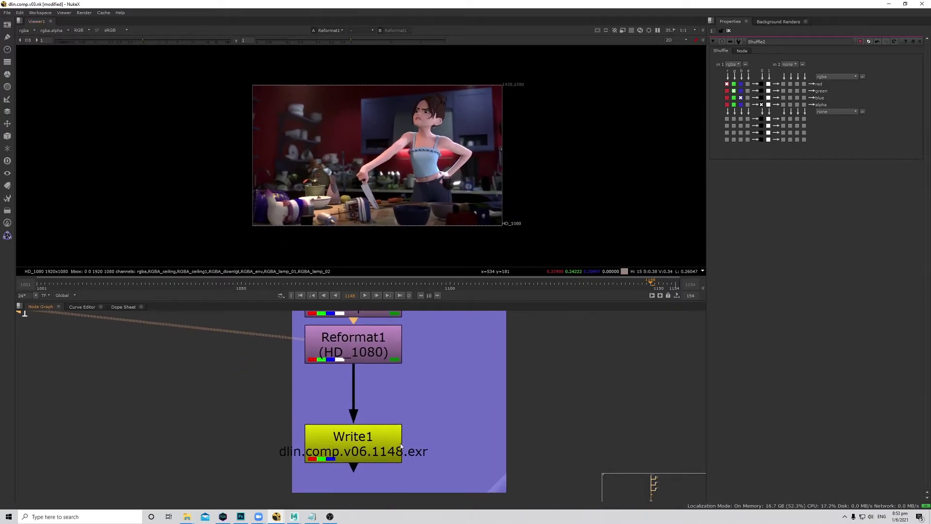
{"action": "double_click", "coordinate": [391, 447]}
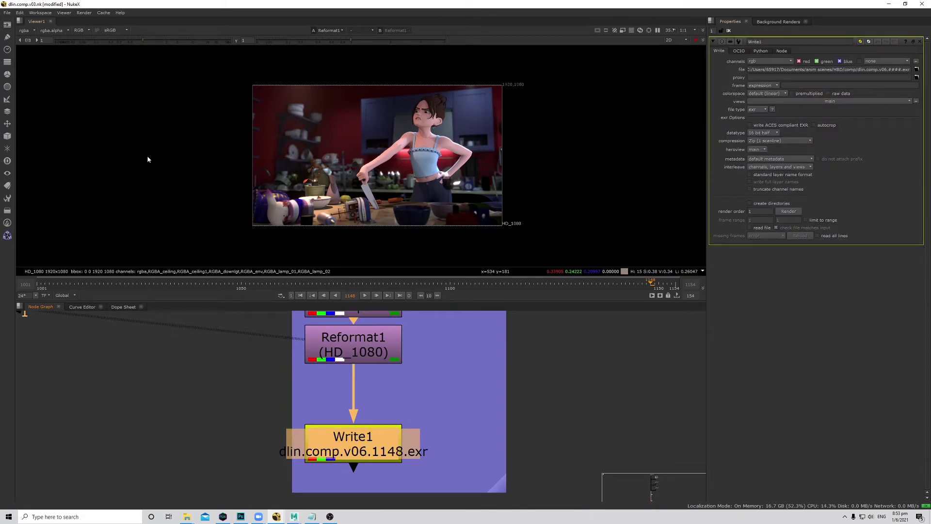
Switch to the RV player, enlarge its window, play the rendered dlin.comp.v06 sequence, and close the player.
{"action": "key", "text": "alt+Tab"}
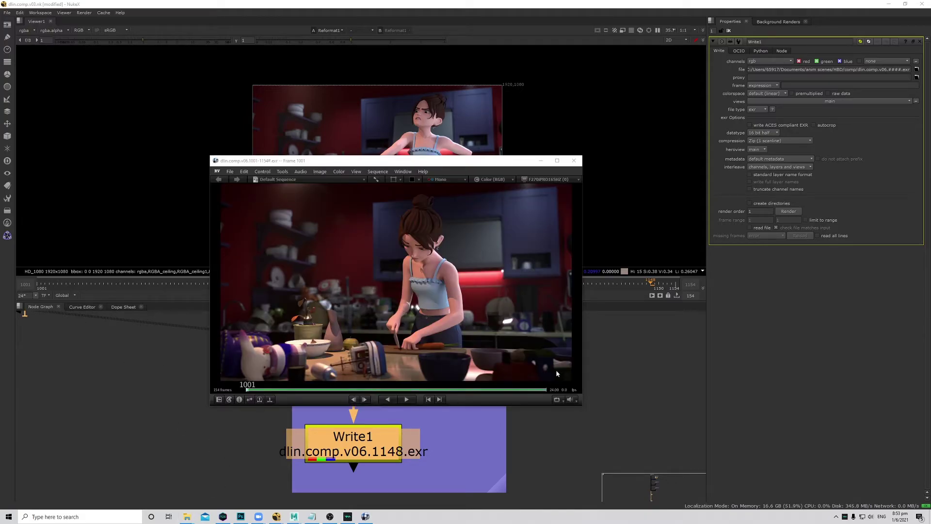
{"action": "left_click_drag", "start_coordinate": [584, 406], "coordinate": [741, 496]}
{"action": "left_click_drag", "start_coordinate": [547, 167], "coordinate": [541, 112]}
{"action": "key", "text": "space"}
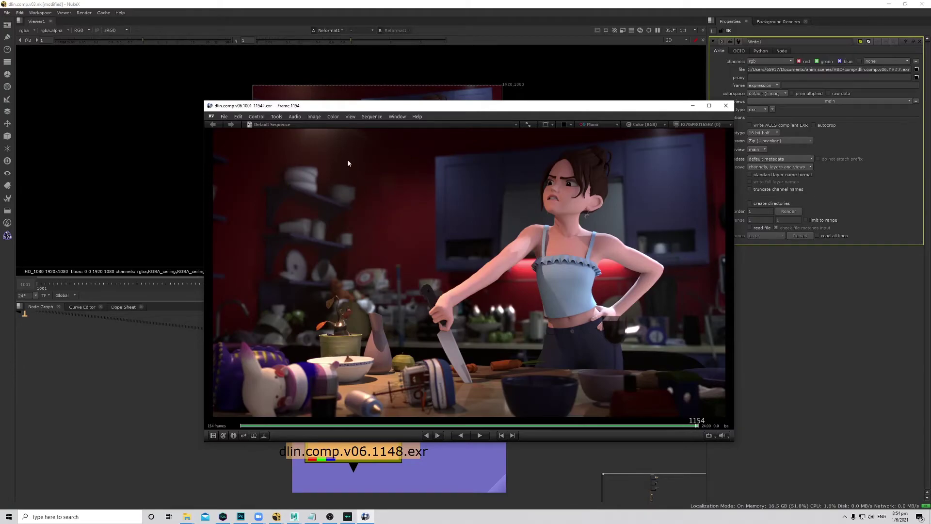
{"action": "left_click", "coordinate": [725, 105]}
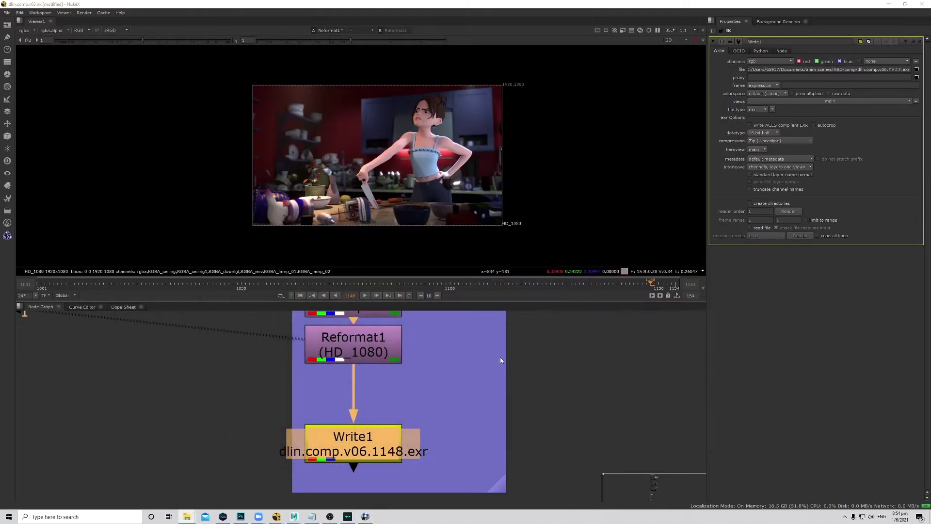
Add an unconnected FlareFactory node beside the main pipe, below the CameraShake node, and view its result.
{"action": "scroll", "coordinate": [500, 357], "scroll_direction": "down", "scroll_amount": 5}
{"action": "middle_click_drag", "start_coordinate": [455, 408], "coordinate": [440, 495]}
{"action": "scroll", "coordinate": [437, 403], "scroll_direction": "down", "scroll_amount": 1}
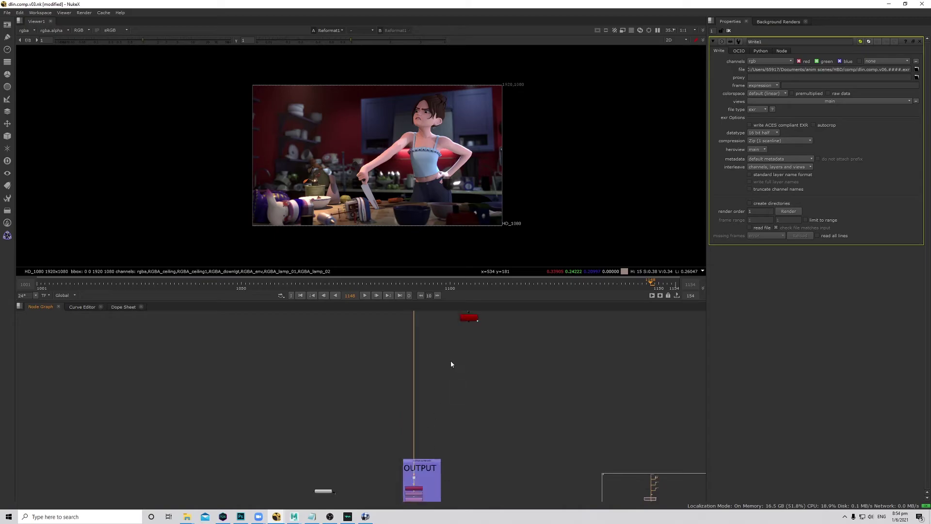
{"action": "middle_click_drag", "start_coordinate": [450, 360], "coordinate": [442, 456]}
{"action": "scroll", "coordinate": [442, 456], "scroll_direction": "up", "scroll_amount": 3}
{"action": "left_click", "coordinate": [446, 427]}
{"action": "key", "text": "Tab"}
{"action": "type", "text": "flare"}
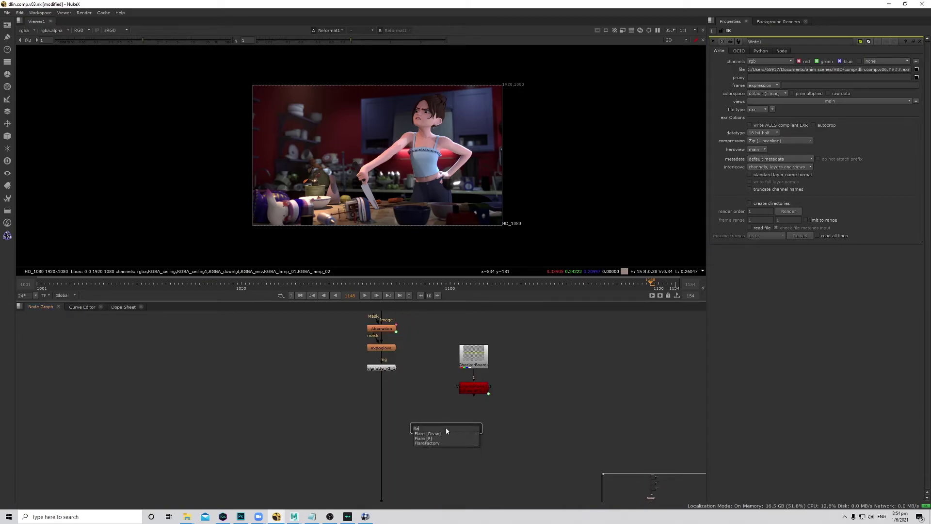
{"action": "key", "text": "Escape"}
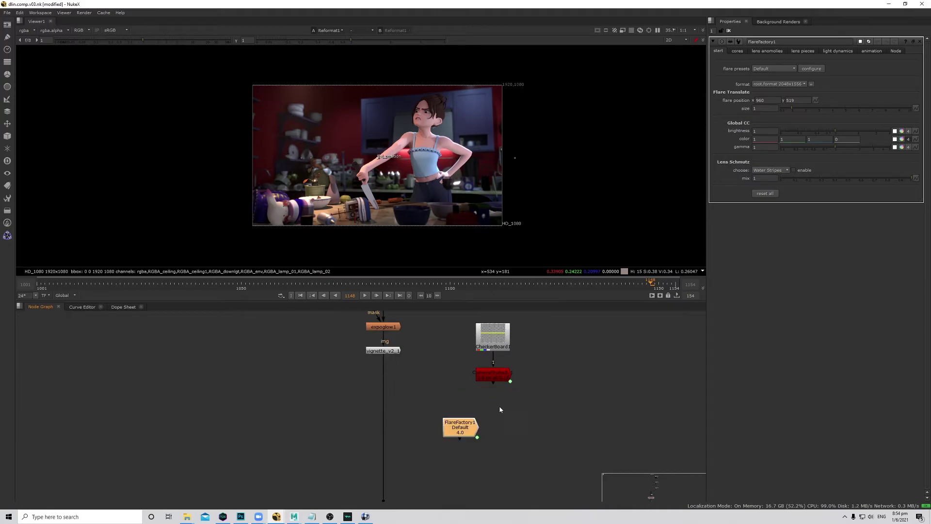
{"action": "left_click_drag", "start_coordinate": [465, 436], "coordinate": [478, 427]}
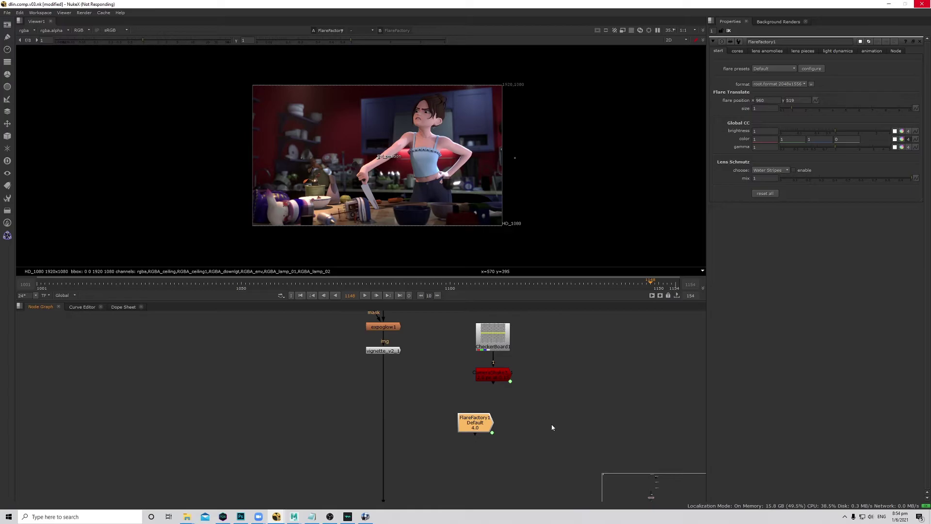
{"action": "left_click", "coordinate": [517, 435]}
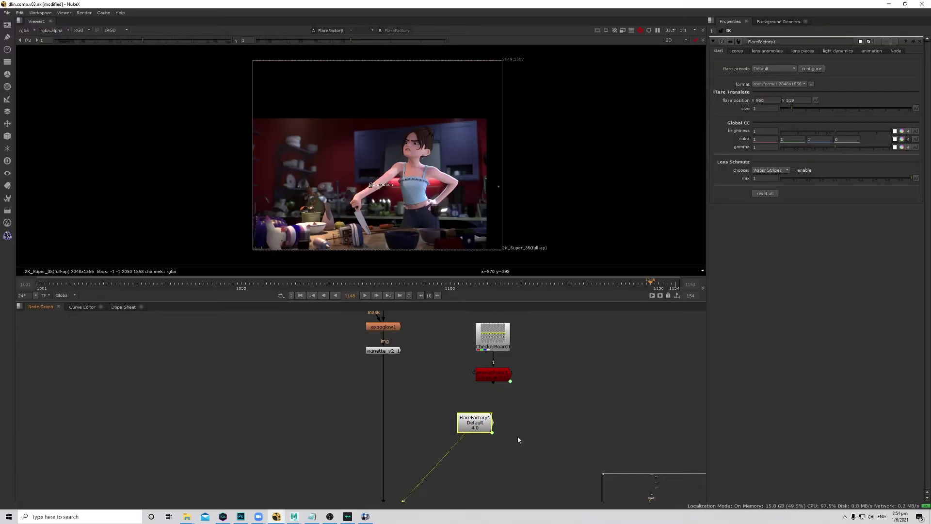
Move the lens flare to the upper left of the frame, at about x 546, y 1352.
{"action": "left_click_drag", "start_coordinate": [473, 416], "coordinate": [492, 414]}
{"action": "left_click_drag", "start_coordinate": [386, 190], "coordinate": [379, 154]}
{"action": "left_click_drag", "start_coordinate": [348, 123], "coordinate": [323, 94]}
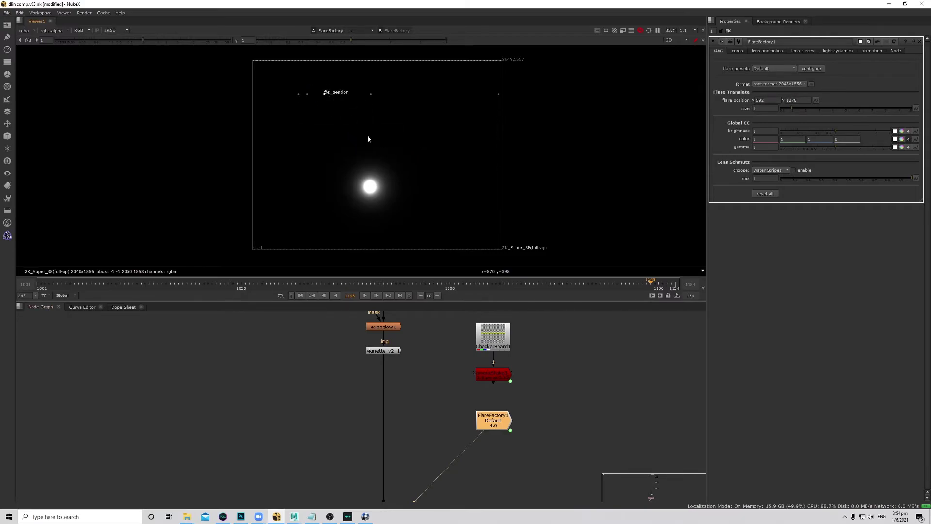
{"action": "middle_click_drag", "start_coordinate": [325, 94], "coordinate": [325, 122]}
{"action": "scroll", "coordinate": [324, 122], "scroll_direction": "up", "scroll_amount": 2}
{"action": "left_click_drag", "start_coordinate": [325, 122], "coordinate": [315, 108]}
{"action": "scroll", "coordinate": [361, 151], "scroll_direction": "down", "scroll_amount": 3}
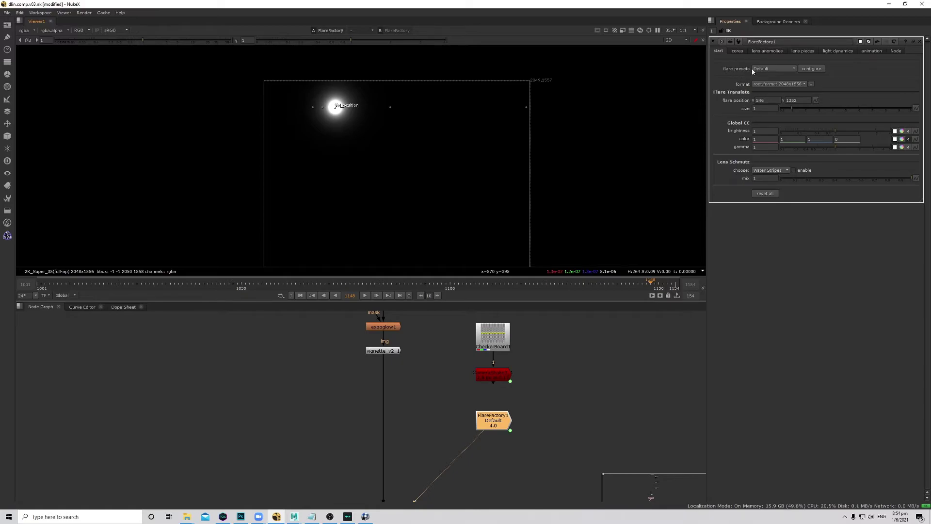
Configure the FlareFactory node with the Blue Abrams flare preset.
{"action": "left_click", "coordinate": [770, 69]}
{"action": "left_click", "coordinate": [774, 76]}
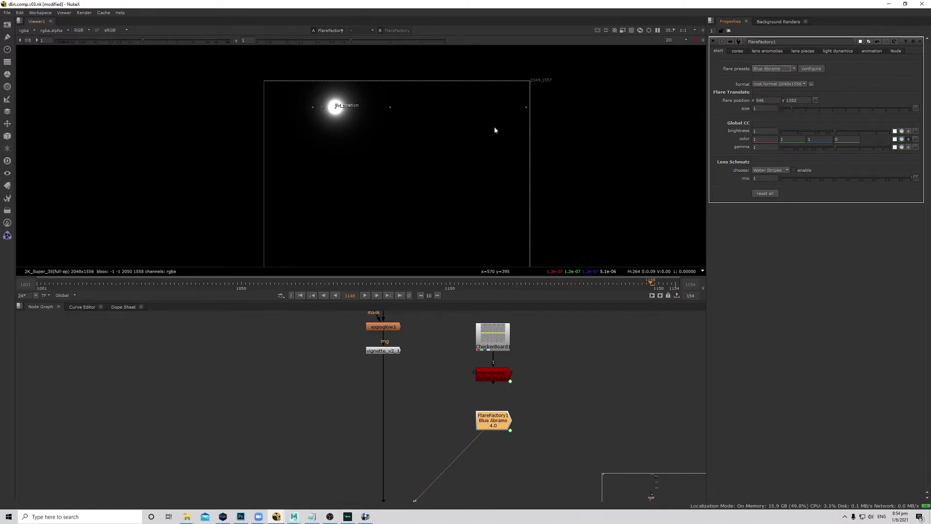
{"action": "left_click_drag", "start_coordinate": [493, 425], "coordinate": [506, 425]}
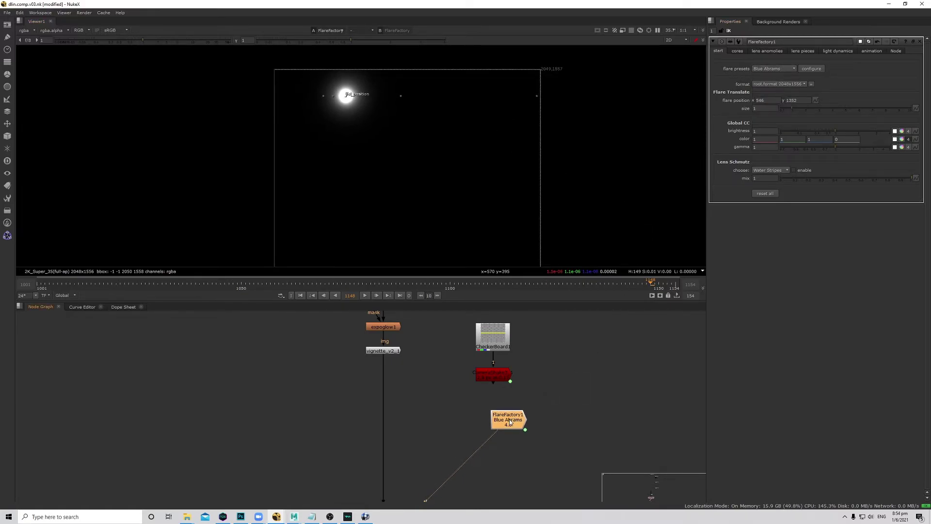
{"action": "left_click", "coordinate": [811, 68]}
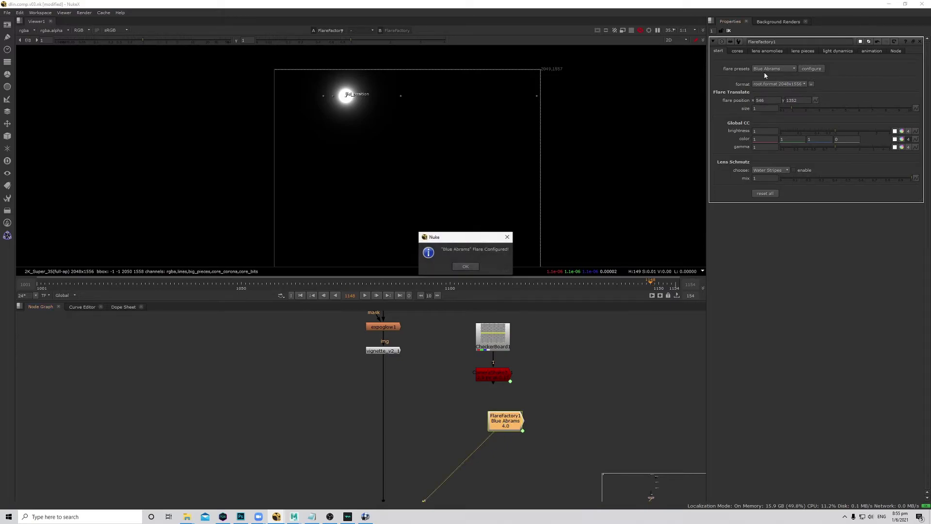
{"action": "left_click", "coordinate": [465, 267]}
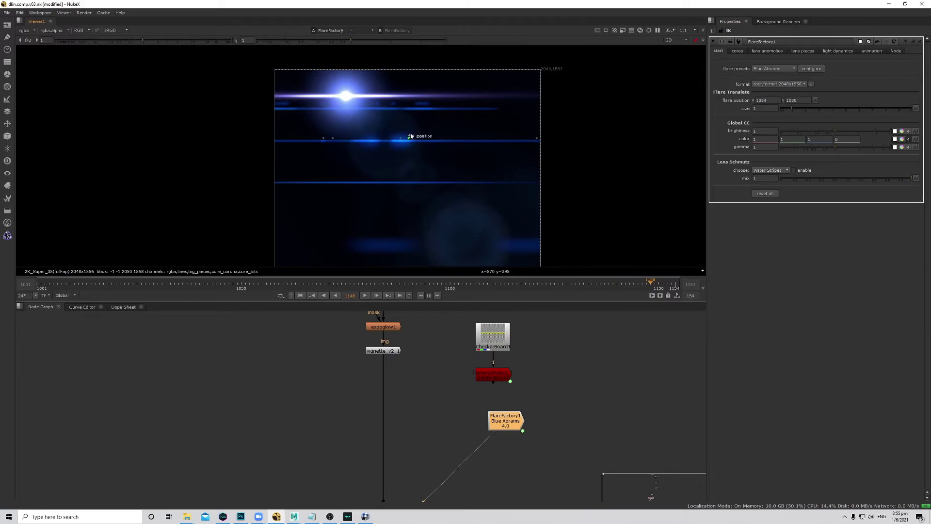
Shift the flare slightly to about x 556, y 1338, and view the vignette node's result for comparison.
{"action": "left_click_drag", "start_coordinate": [348, 95], "coordinate": [349, 99]}
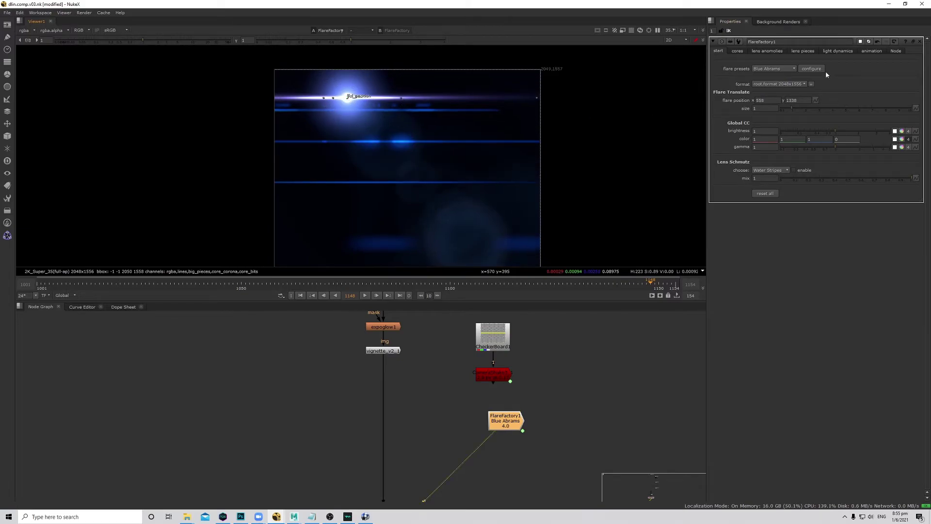
{"action": "left_click", "coordinate": [769, 70]}
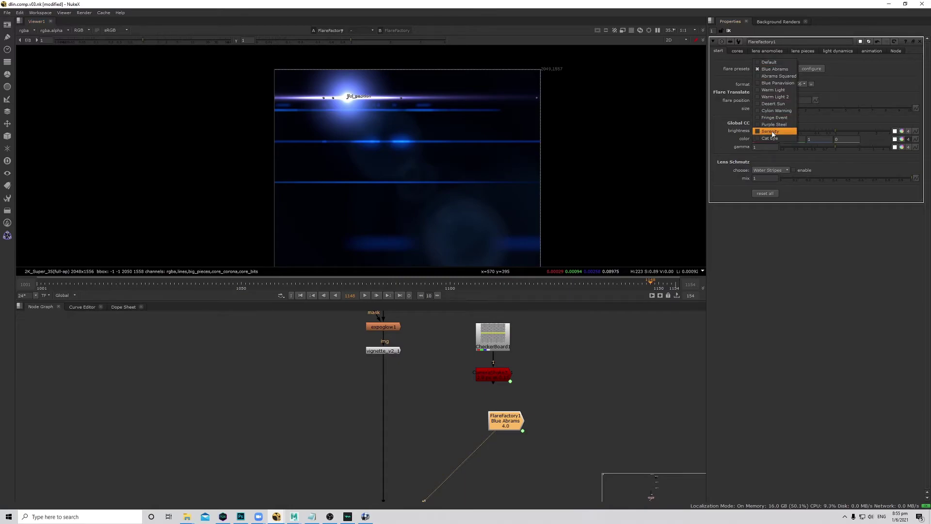
{"action": "left_click", "coordinate": [392, 351]}
{"action": "key", "text": "1"}
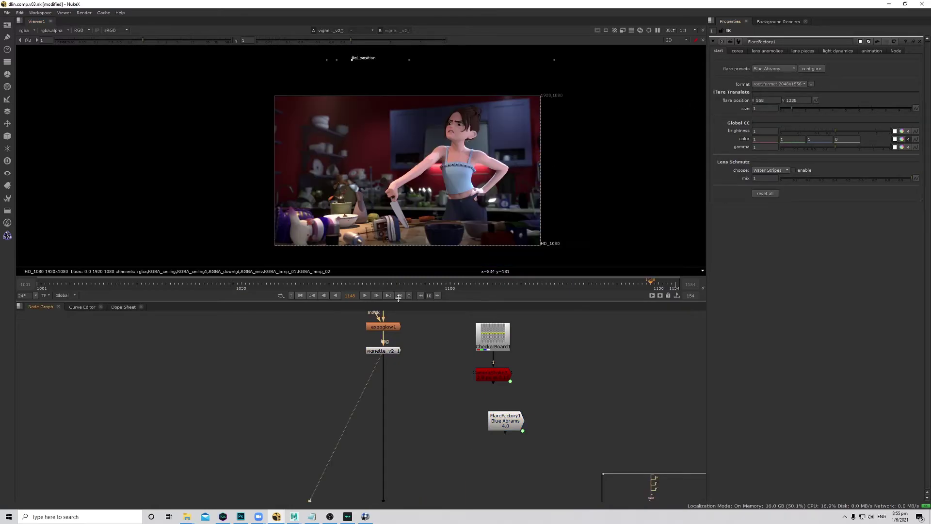
Configure the FlareFactory node with the Warm Light flare preset and view its result.
{"action": "left_click", "coordinate": [752, 92]}
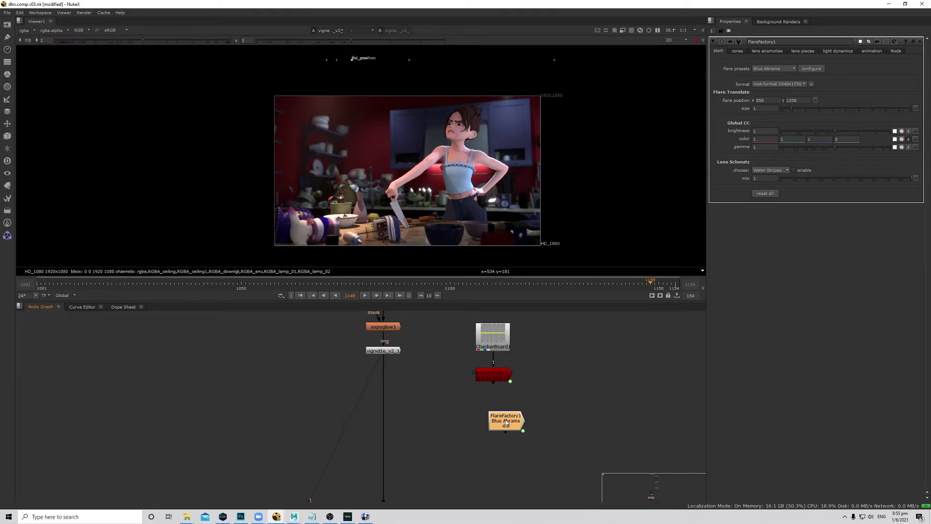
{"action": "left_click", "coordinate": [773, 71]}
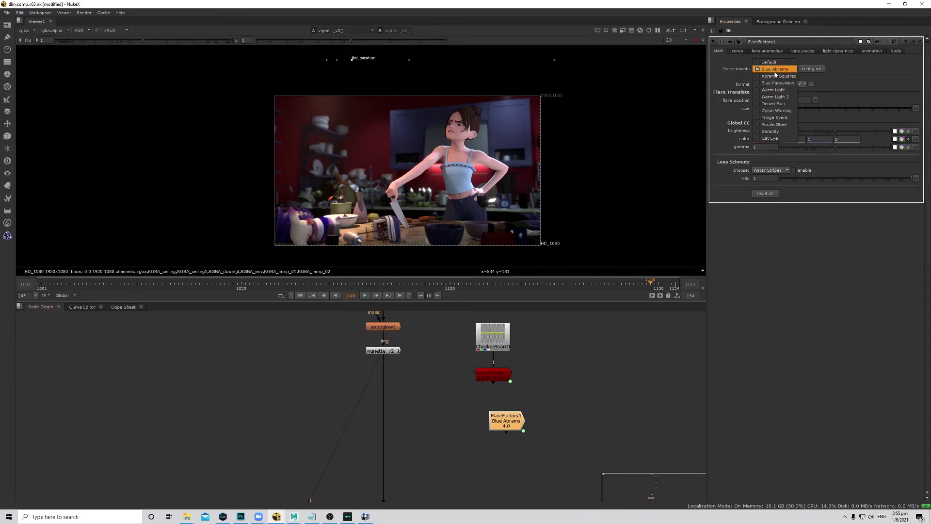
{"action": "left_click", "coordinate": [776, 95]}
{"action": "left_click", "coordinate": [494, 418]}
{"action": "key", "text": "1"}
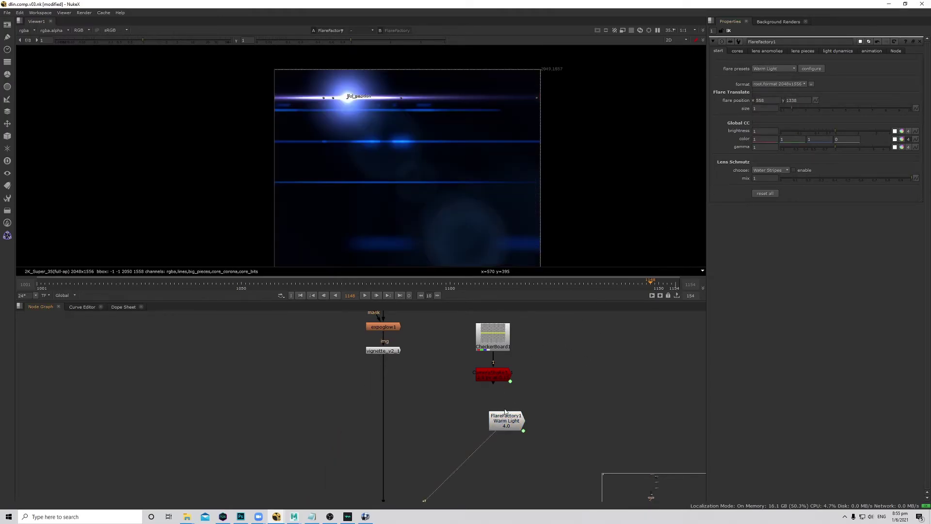
{"action": "left_click", "coordinate": [819, 70]}
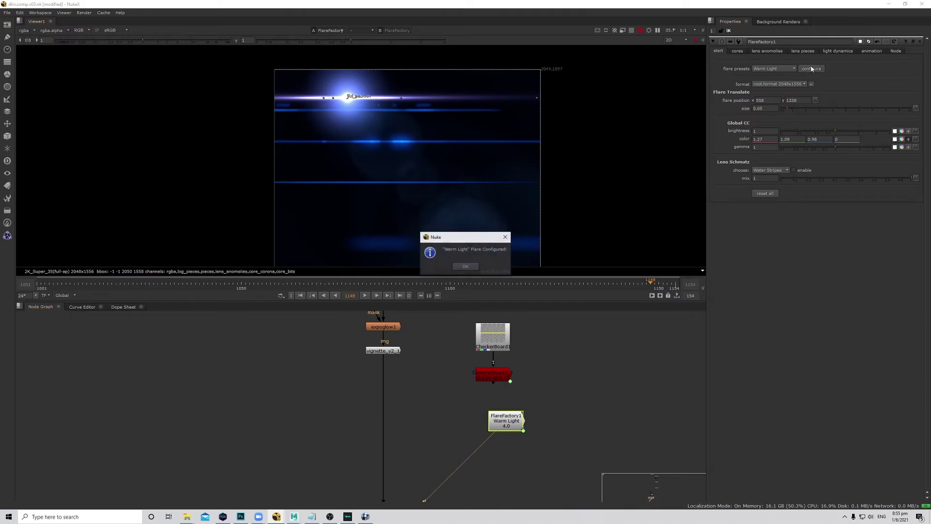
{"action": "left_click", "coordinate": [478, 267]}
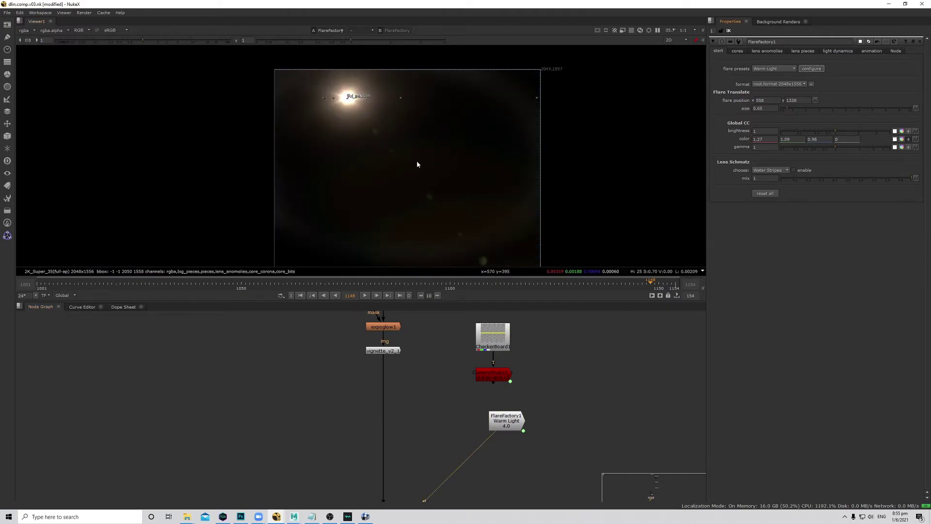
Add a Merge node to the main pipe below the vignette, feeding FlareFactory into its A input through a dot elbow.
{"action": "key", "text": "m"}
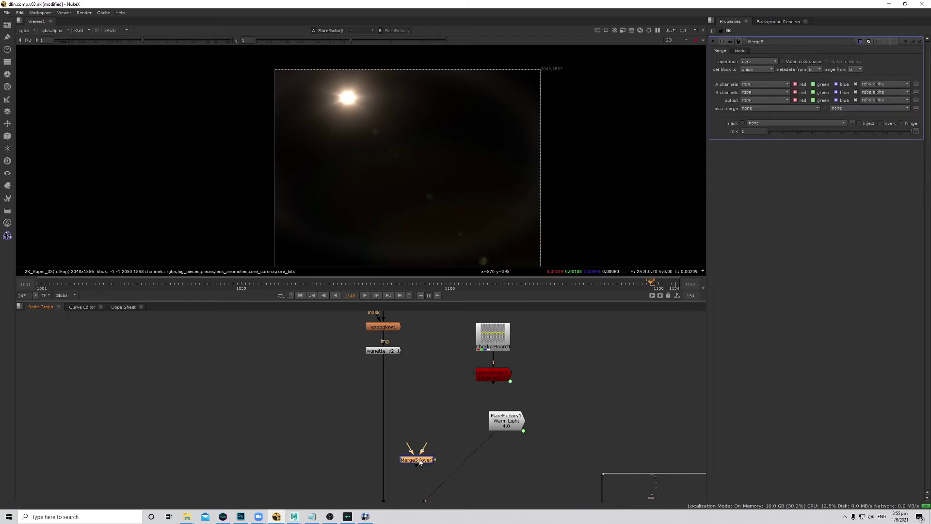
{"action": "left_click_drag", "start_coordinate": [415, 454], "coordinate": [512, 422]}
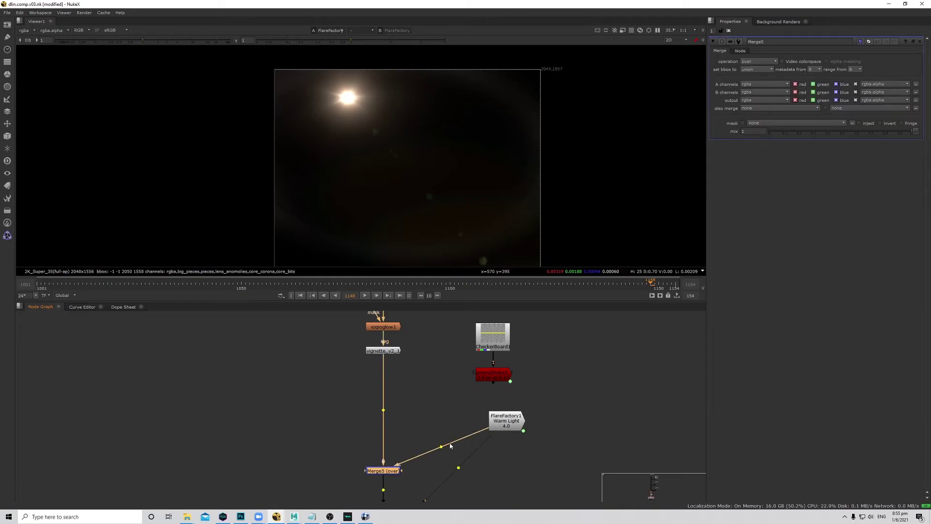
{"action": "left_click_drag", "start_coordinate": [450, 445], "coordinate": [510, 474], "text": "ctrl"}
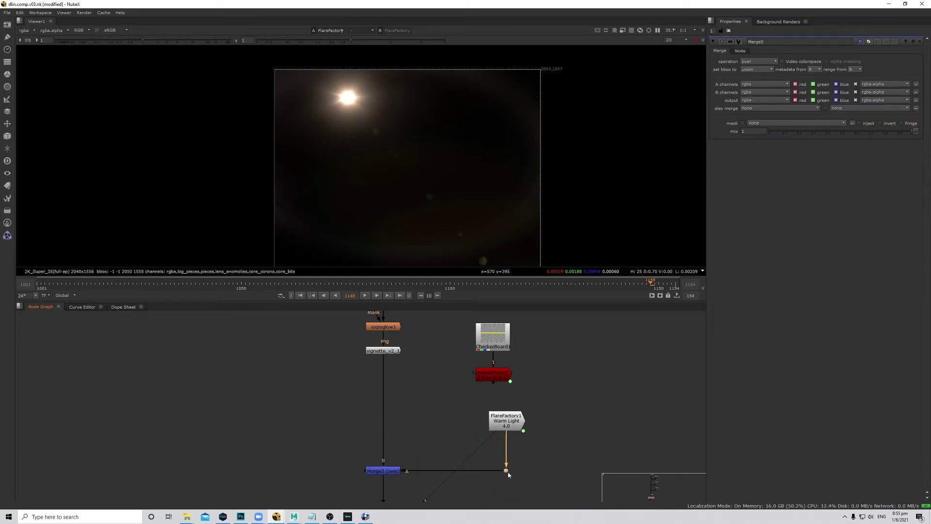
Set the flare Merge node's operation to plus and view its result.
{"action": "left_click", "coordinate": [395, 470]}
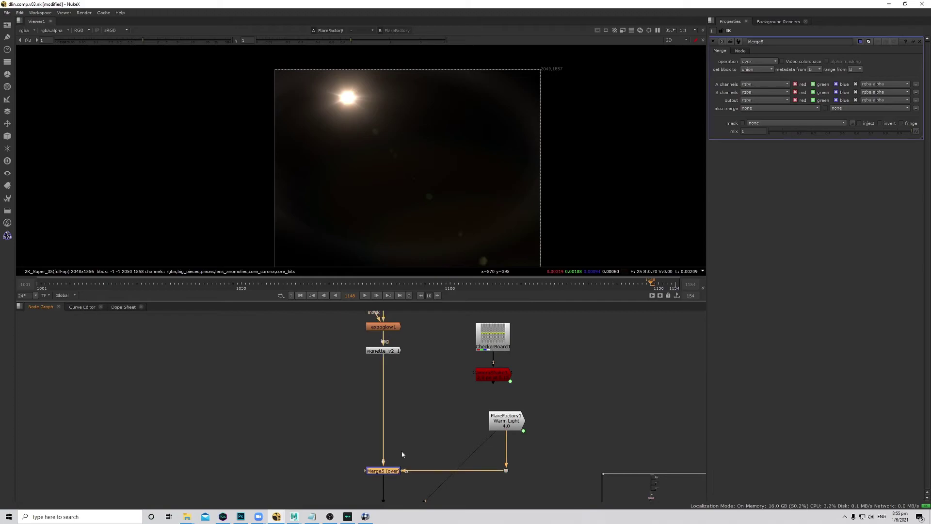
{"action": "left_click", "coordinate": [754, 63]}
{"action": "left_click", "coordinate": [759, 163]}
{"action": "key", "text": "1"}
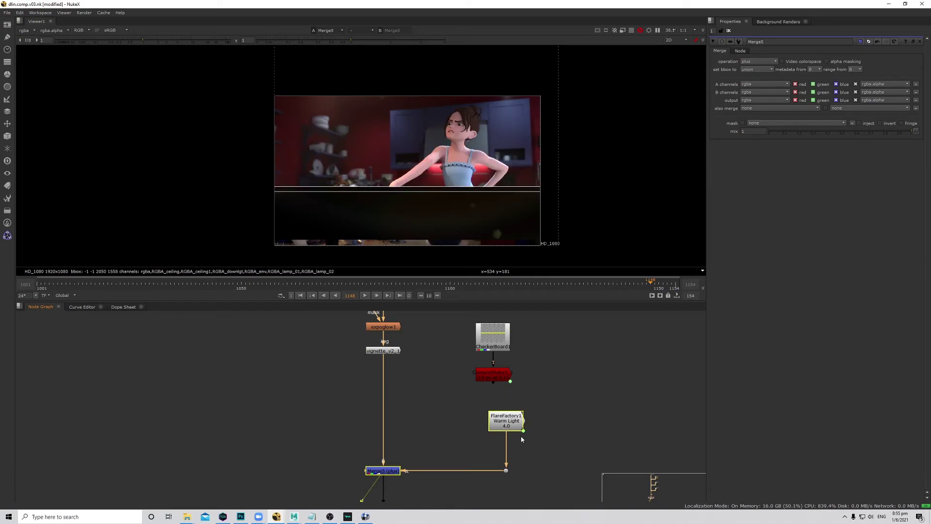
Open the FlareFactory node's settings and move the flare just above the image's upper edge, to about x 370, y 1152.
{"action": "left_click", "coordinate": [507, 421]}
{"action": "left_click_drag", "start_coordinate": [355, 60], "coordinate": [326, 84]}
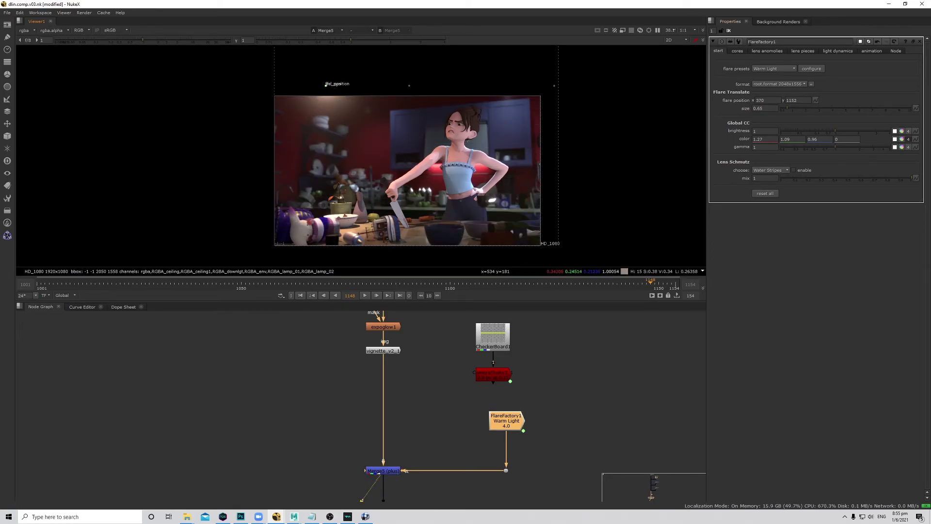
Try a different Radial Size in the flare's volume ray options.
{"action": "left_click", "coordinate": [738, 52]}
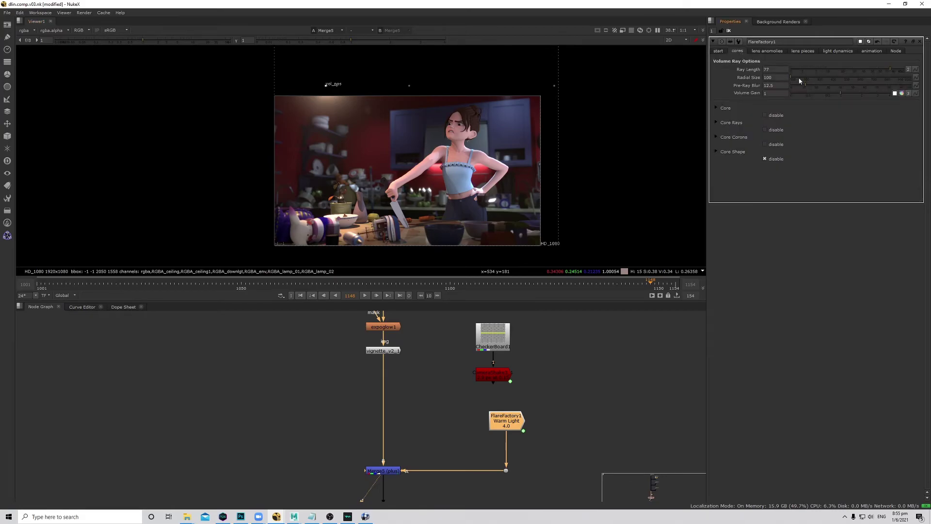
{"action": "left_click_drag", "start_coordinate": [830, 80], "coordinate": [785, 113]}
{"action": "left_click", "coordinate": [718, 51]}
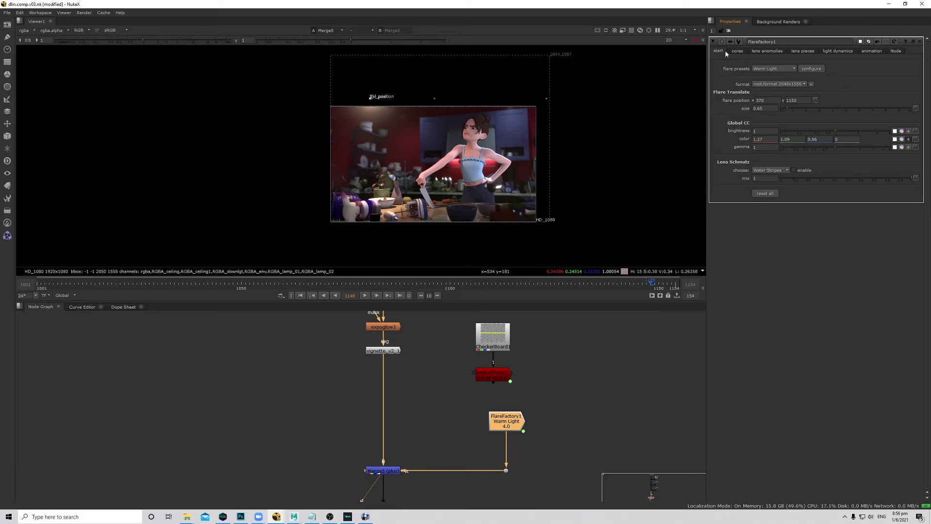
Fine-tune the flare position to about x 378, y 1138, and adjust the Lens Schmutz mix.
{"action": "scroll", "coordinate": [358, 103], "scroll_direction": "up", "scroll_amount": 3}
{"action": "mouse_move", "coordinate": [379, 96]}
{"action": "left_mouse_down"}
{"action": "mouse_move", "coordinate": [380, 119]}
{"action": "mouse_move", "coordinate": [380, 102]}
{"action": "left_mouse_up"}
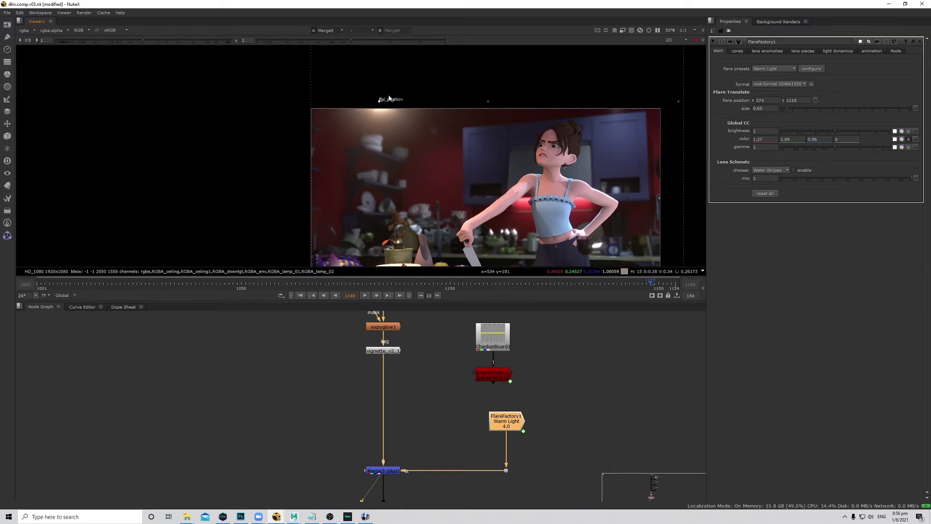
{"action": "left_click_drag", "start_coordinate": [382, 102], "coordinate": [380, 97]}
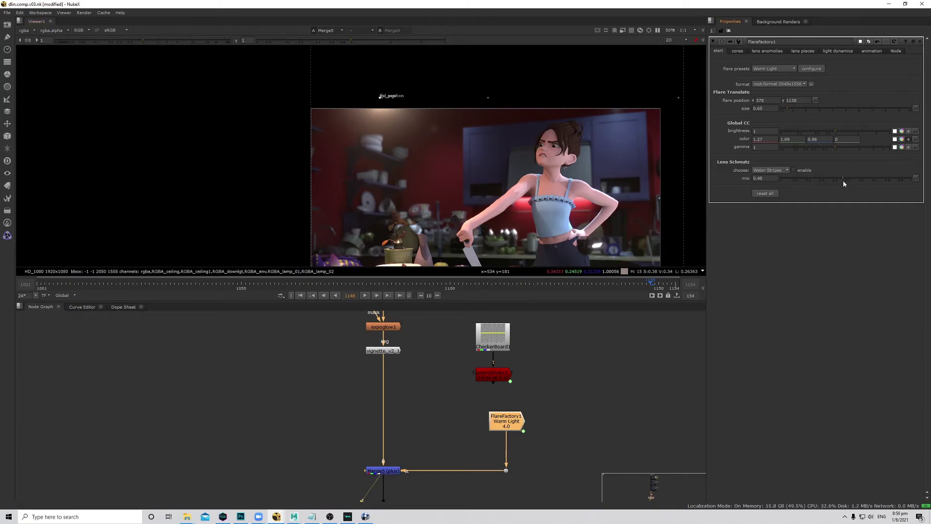
{"action": "left_click_drag", "start_coordinate": [843, 180], "coordinate": [904, 167]}
Try a mix of 0.44 for the flare's Core, and undo it.
{"action": "left_click", "coordinate": [737, 51]}
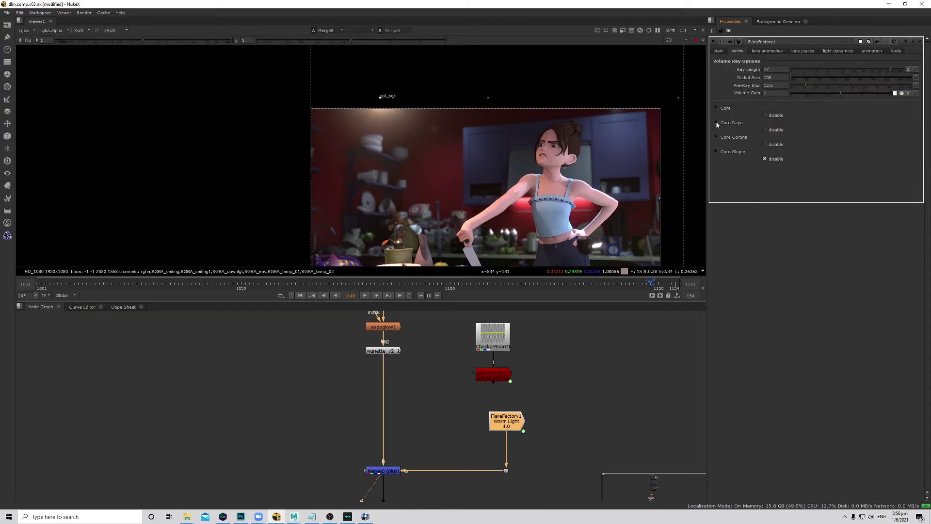
{"action": "left_click", "coordinate": [716, 108]}
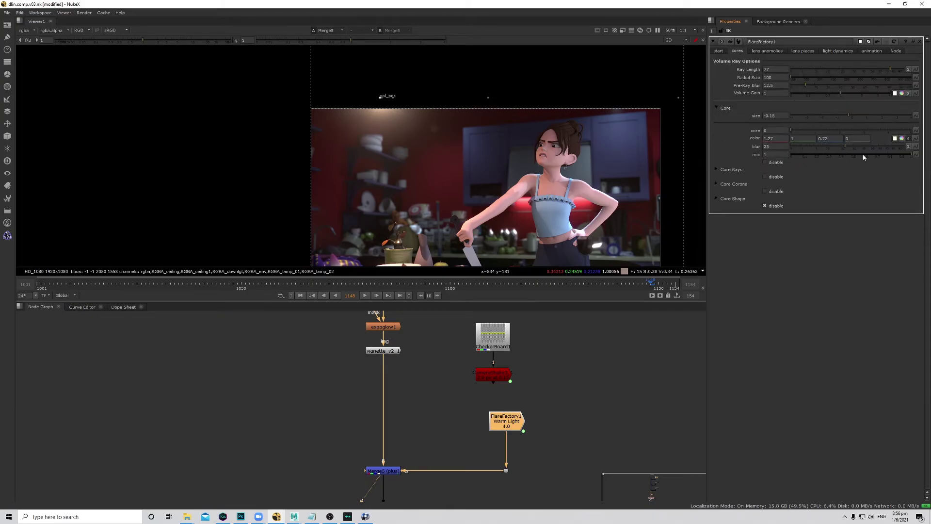
{"action": "left_click", "coordinate": [847, 154]}
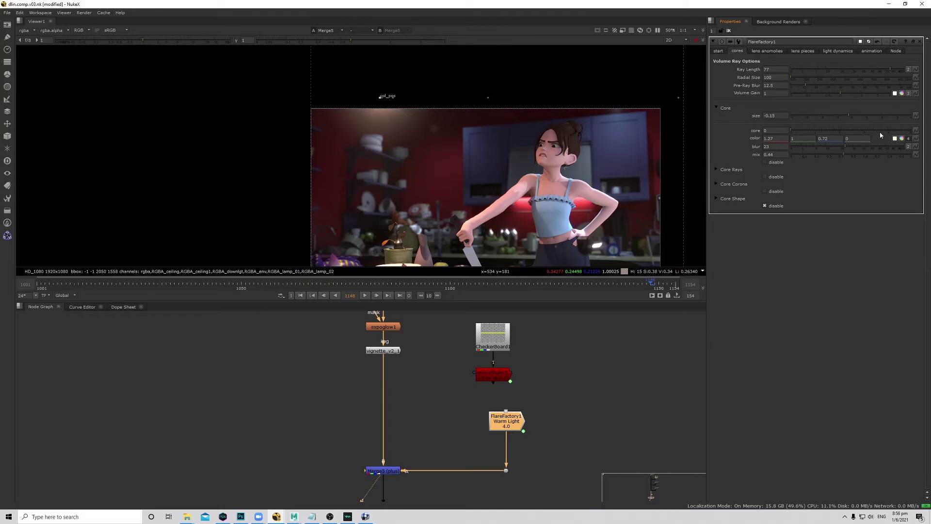
{"action": "key", "text": "ctrl+z"}
Set the flare's Volume Gain to 0.33 and the Core Rays blur to 13.5.
{"action": "left_click_drag", "start_coordinate": [841, 93], "coordinate": [816, 103]}
{"action": "middle_click_drag", "start_coordinate": [568, 136], "coordinate": [538, 86]}
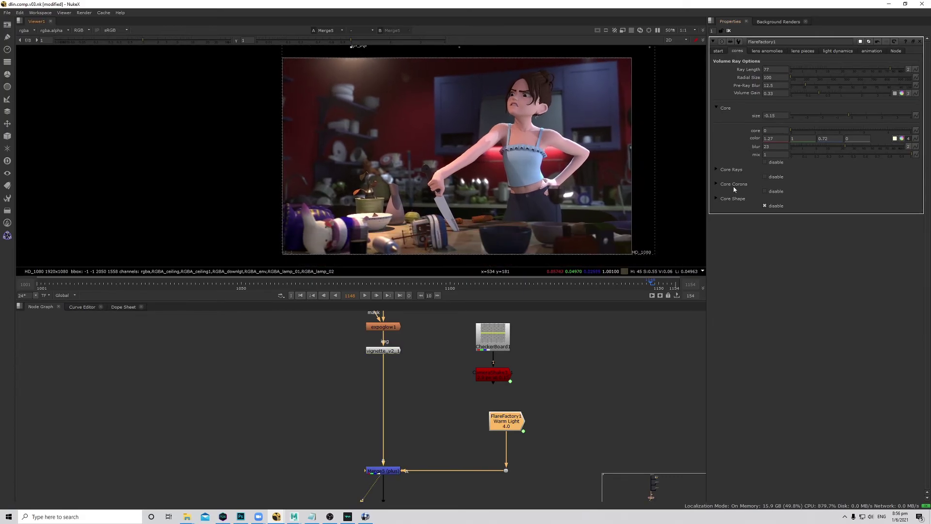
{"action": "left_click", "coordinate": [732, 170]}
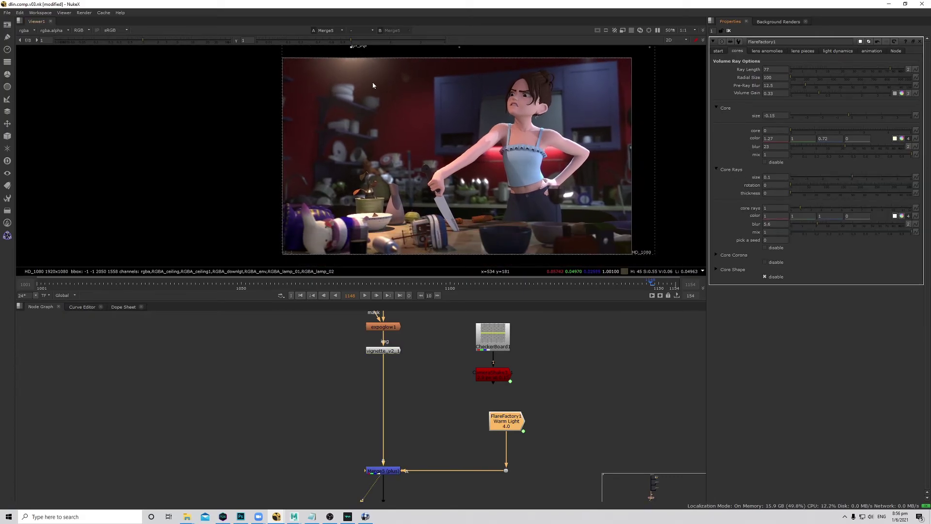
{"action": "scroll", "coordinate": [366, 61], "scroll_direction": "up", "scroll_amount": 2}
{"action": "middle_click_drag", "start_coordinate": [414, 145], "coordinate": [416, 128]}
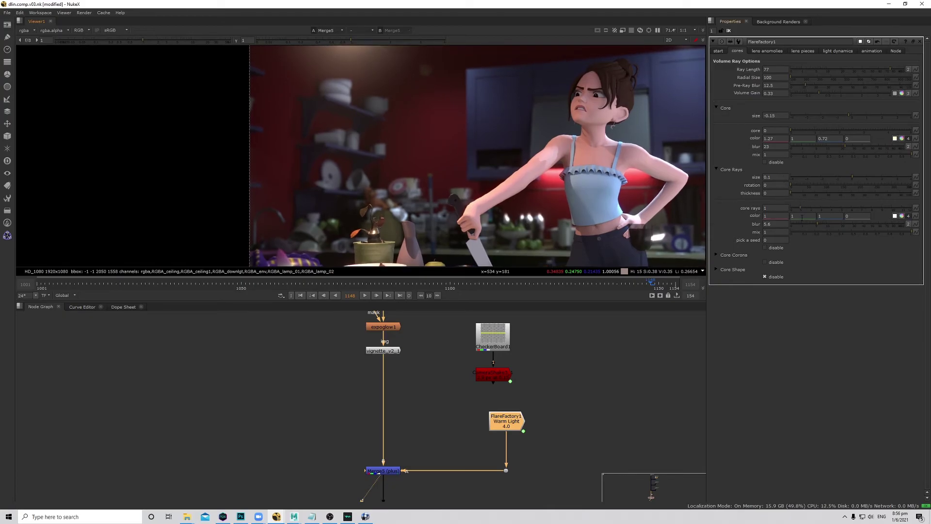
{"action": "left_click", "coordinate": [832, 224]}
{"action": "middle_click_drag", "start_coordinate": [399, 89], "coordinate": [406, 121]}
{"action": "scroll", "coordinate": [382, 91], "scroll_direction": "up", "scroll_amount": 2}
{"action": "scroll", "coordinate": [504, 180], "scroll_direction": "down", "scroll_amount": 3}
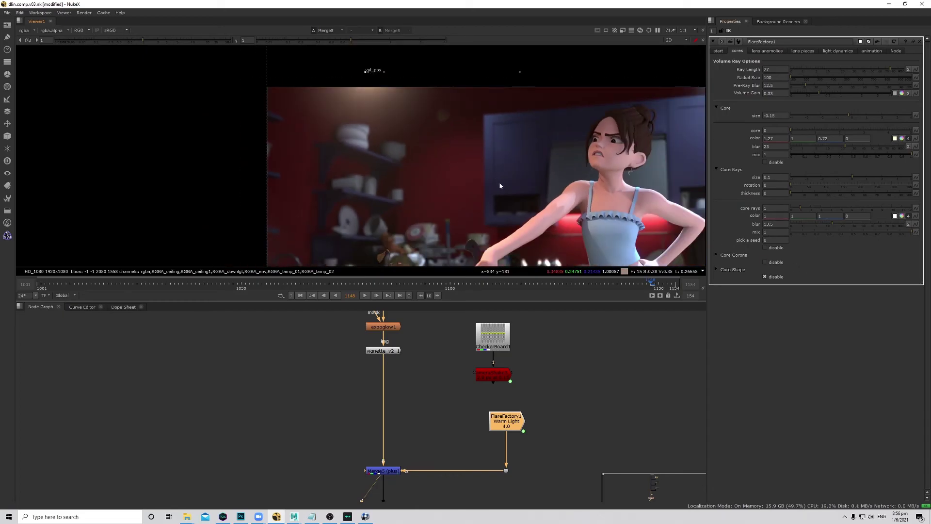
Toggle the disable options of Core Rays, Core and Core Corona to compare what each adds to the flare.
{"action": "left_click", "coordinate": [770, 248]}
{"action": "left_click", "coordinate": [717, 169]}
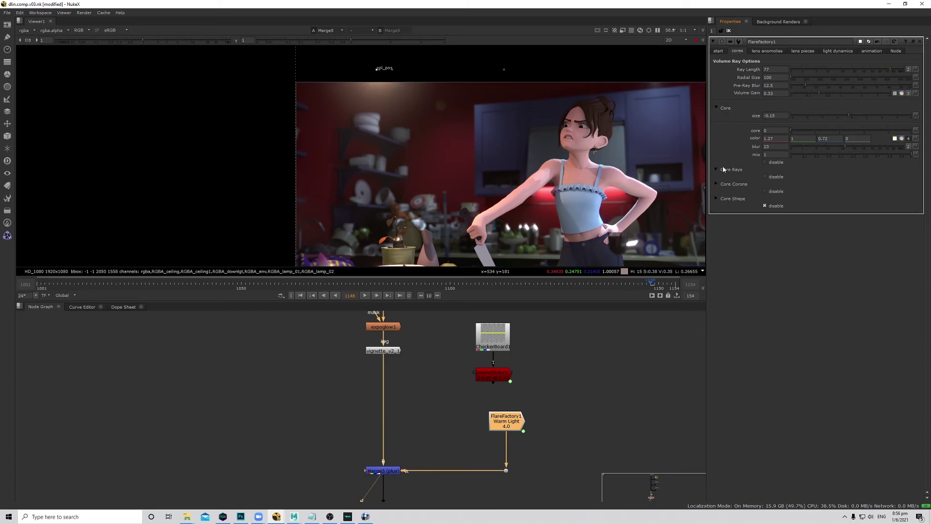
{"action": "left_click", "coordinate": [777, 163]}
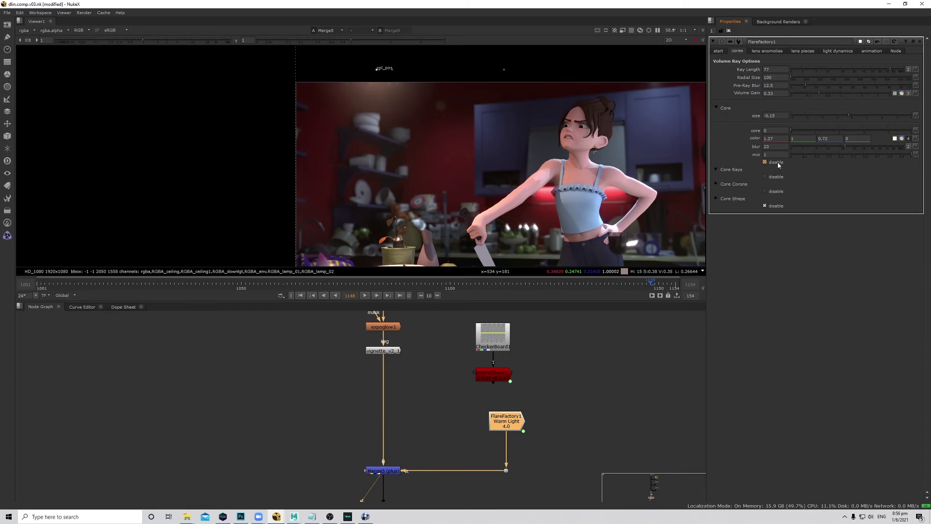
{"action": "left_click", "coordinate": [771, 192]}
Set the Core Corona mix to 0.
{"action": "left_click", "coordinate": [731, 186]}
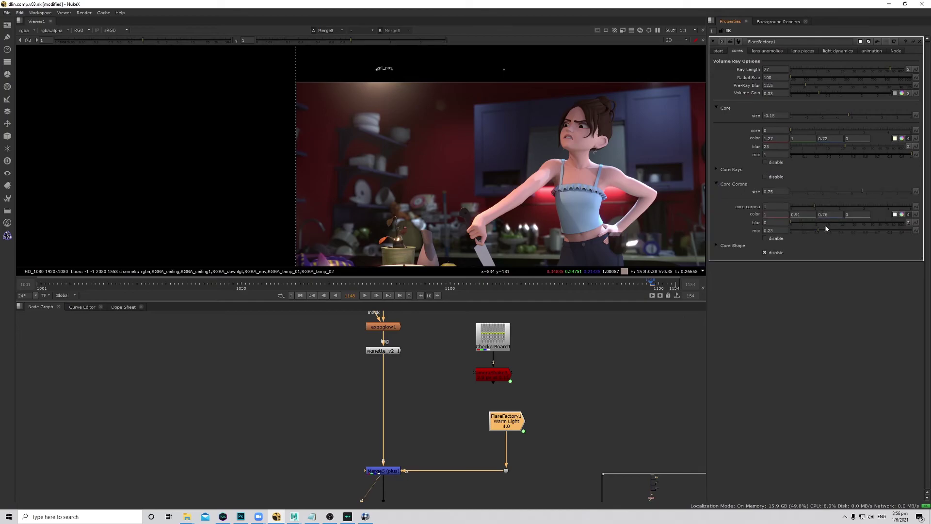
{"action": "left_click_drag", "start_coordinate": [807, 232], "coordinate": [779, 233]}
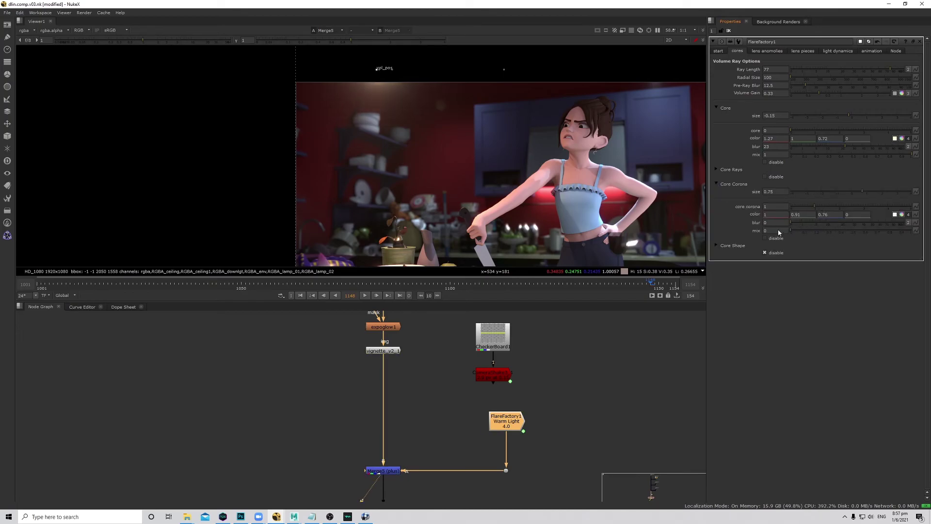
{"action": "left_click", "coordinate": [733, 186]}
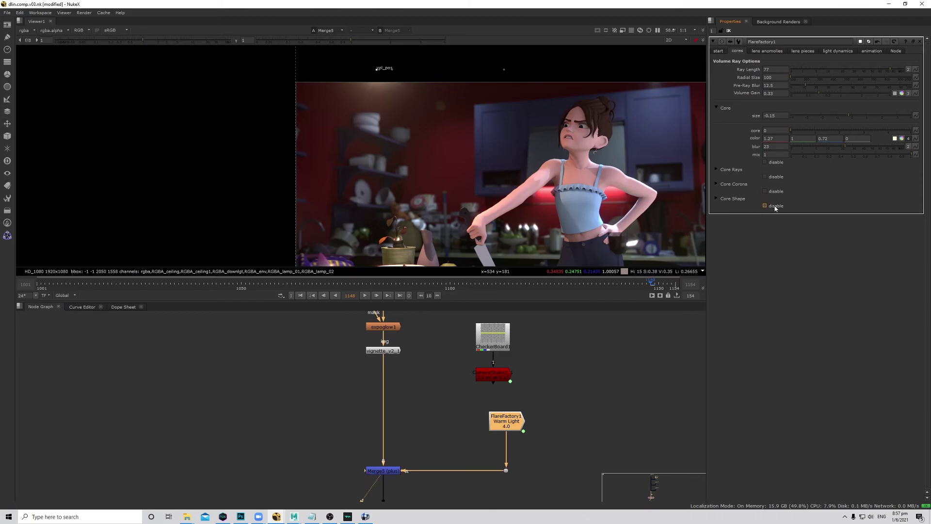
Compare the flare with Core Shape enabled and disabled, leaving Core Shape disabled.
{"action": "left_click", "coordinate": [770, 205]}
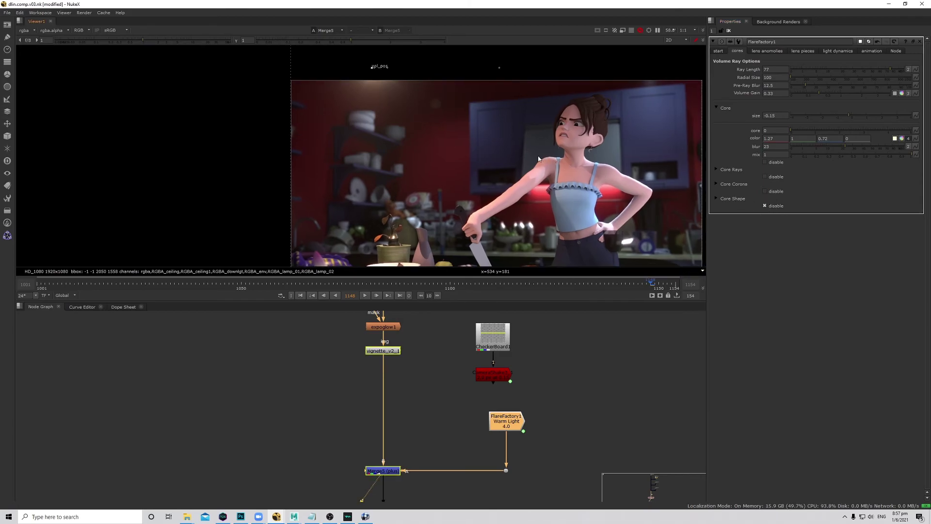
{"action": "scroll", "coordinate": [503, 149], "scroll_direction": "down", "scroll_amount": 1}
{"action": "middle_click_drag", "start_coordinate": [538, 159], "coordinate": [493, 133]}
{"action": "left_click", "coordinate": [773, 207]}
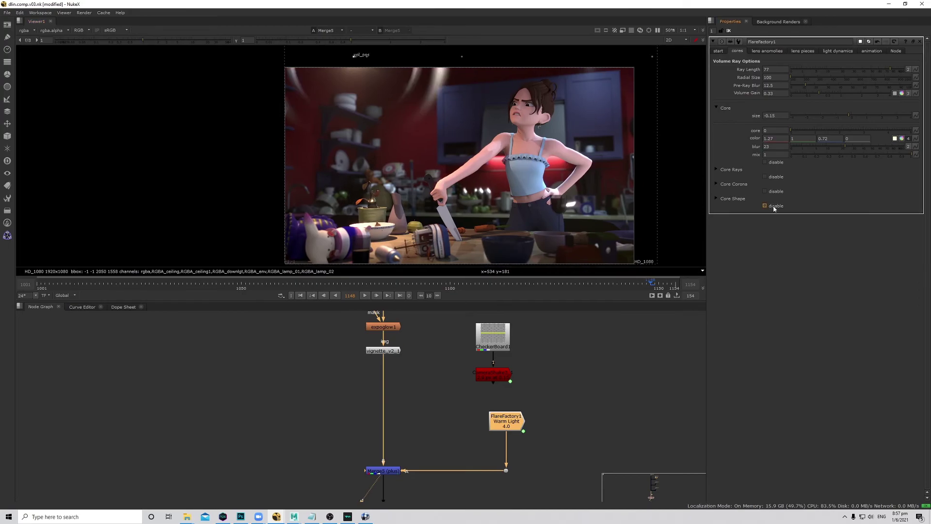
{"action": "left_click", "coordinate": [775, 206]}
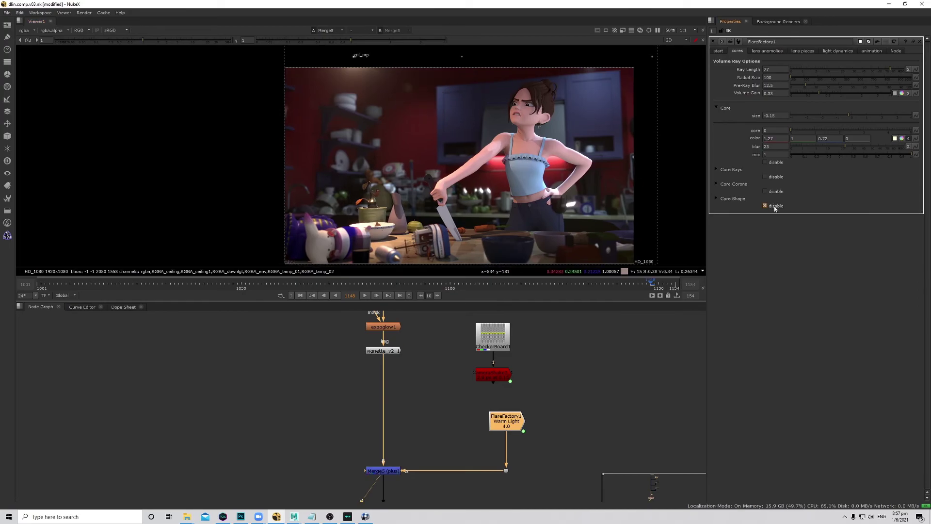
{"action": "left_click", "coordinate": [775, 207]}
{"action": "left_click", "coordinate": [774, 206]}
{"action": "middle_click_drag", "start_coordinate": [411, 109], "coordinate": [386, 102]}
{"action": "scroll", "coordinate": [387, 105], "scroll_direction": "up", "scroll_amount": 5}
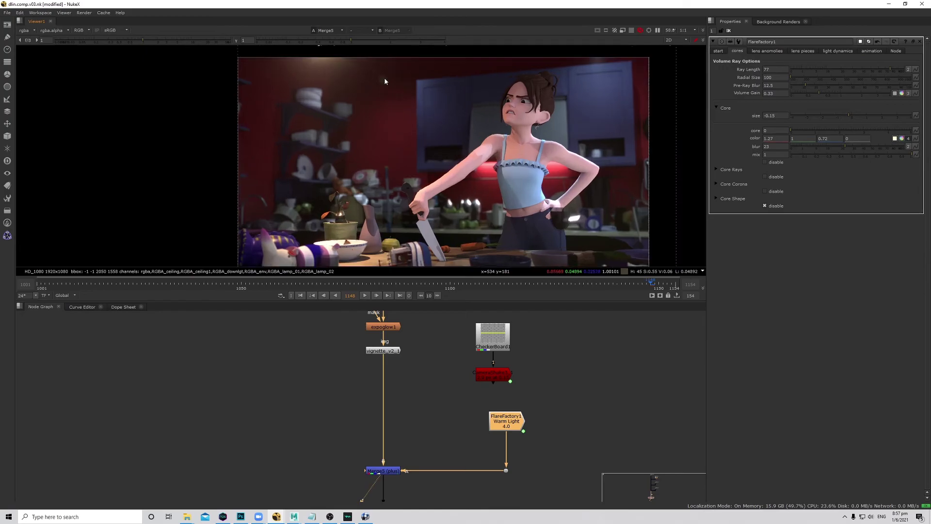
{"action": "scroll", "coordinate": [601, 256], "scroll_direction": "down", "scroll_amount": 5}
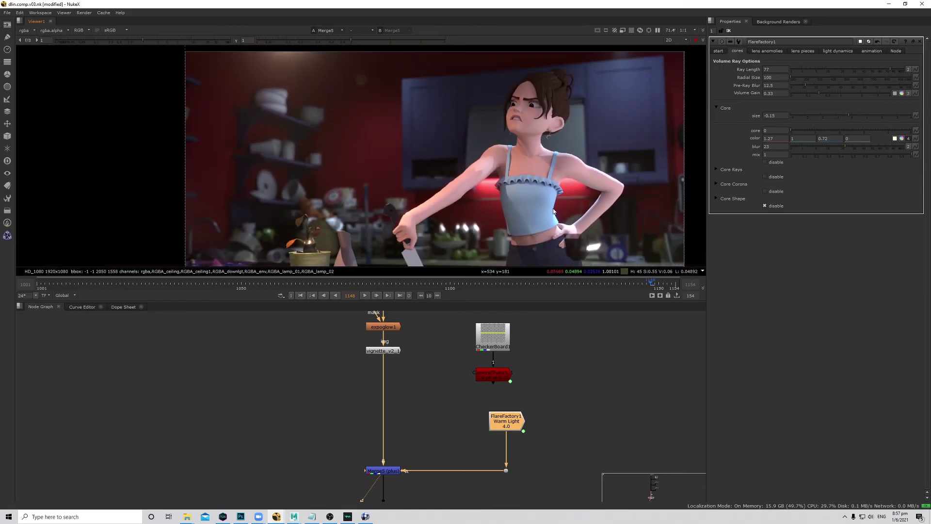
Lower the mix of the plus merge that adds the Warm Light flare to 0.385.
{"action": "middle_click_drag", "start_coordinate": [568, 203], "coordinate": [530, 176]}
{"action": "left_click", "coordinate": [387, 471]}
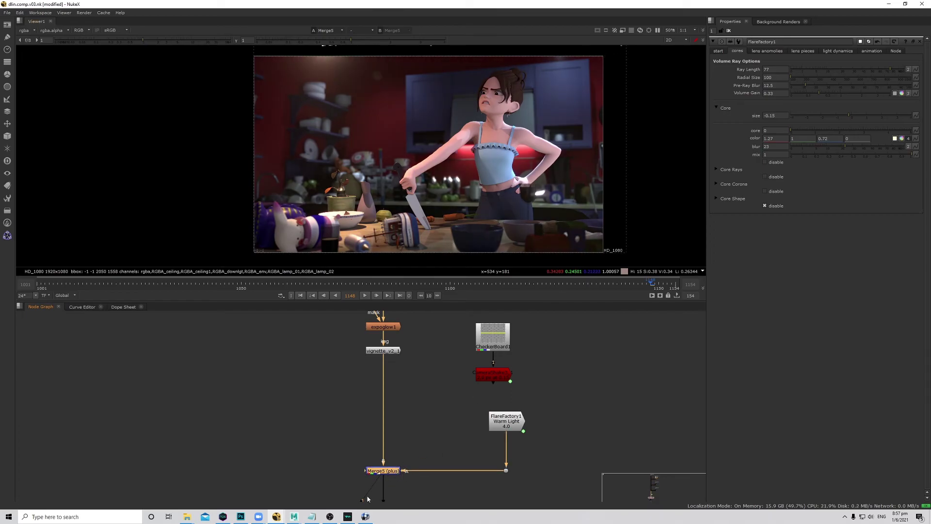
{"action": "left_click", "coordinate": [497, 424]}
{"action": "double_click", "coordinate": [383, 470]}
{"action": "left_click_drag", "start_coordinate": [877, 134], "coordinate": [823, 136]}
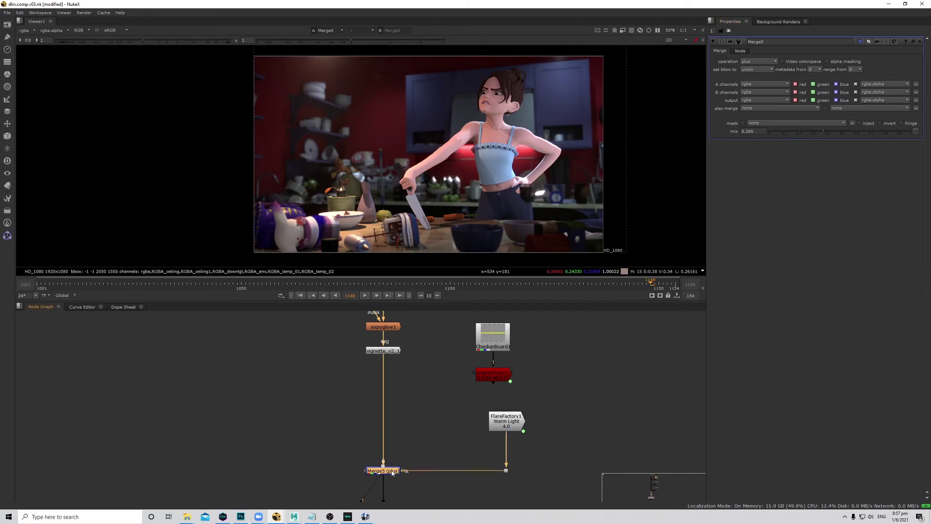
View the final output of the Write node in the OUTPUT backdrop.
{"action": "scroll", "coordinate": [460, 409], "scroll_direction": "down", "scroll_amount": 3}
{"action": "scroll", "coordinate": [505, 356], "scroll_direction": "down", "scroll_amount": 5}
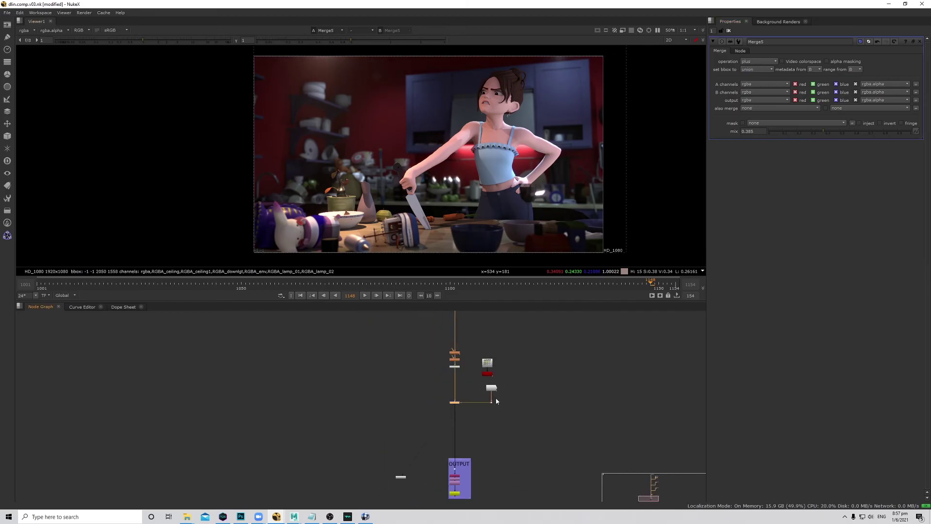
{"action": "scroll", "coordinate": [487, 449], "scroll_direction": "up", "scroll_amount": 3}
{"action": "left_click", "coordinate": [462, 446]}
{"action": "key", "text": "1"}
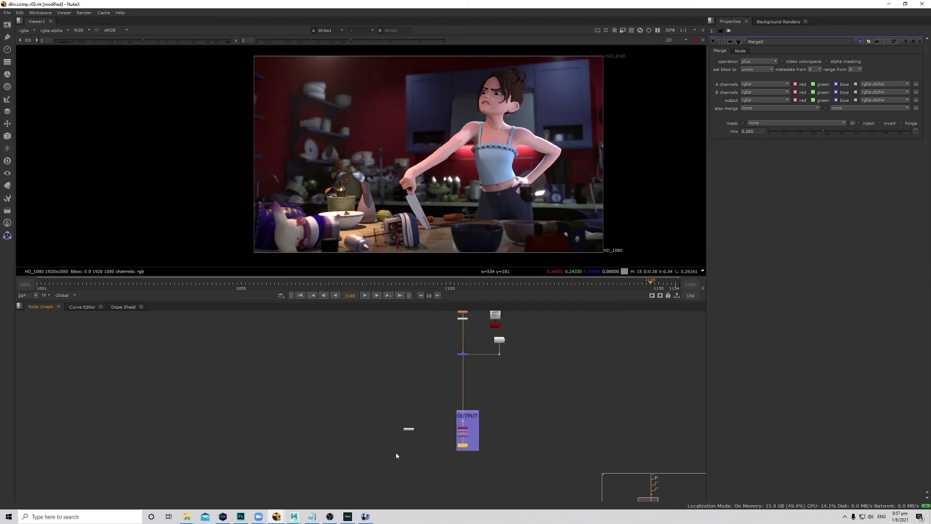
Switch to the RV player and review the rendered dlin.comp.v06 sequence, examining the area around the character's hip near frames 1142 and 1143.
{"action": "left_click", "coordinate": [365, 516]}
{"action": "key", "text": "space"}
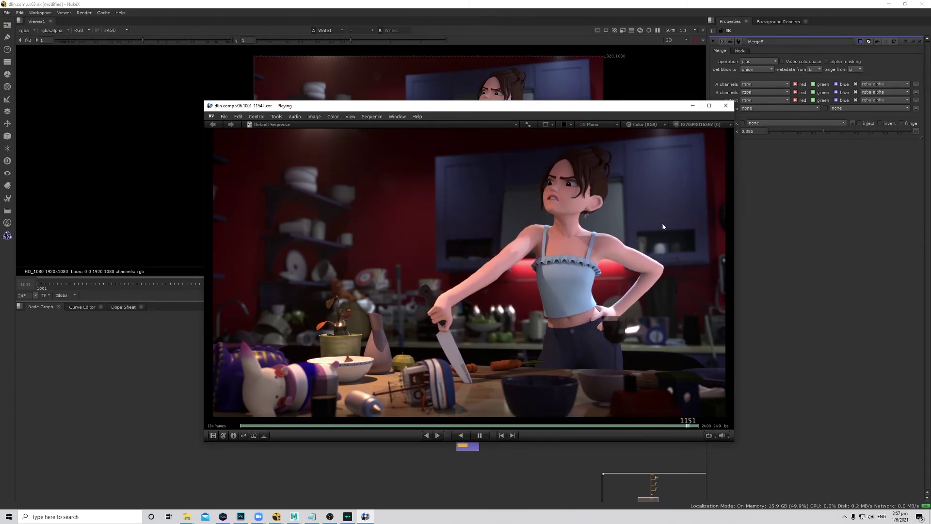
{"action": "left_click_drag", "start_coordinate": [388, 359], "coordinate": [735, 385]}
{"action": "mouse_move", "coordinate": [622, 342]}
{"action": "left_mouse_down"}
{"action": "mouse_move", "coordinate": [634, 349]}
{"action": "mouse_move", "coordinate": [626, 350]}
{"action": "left_mouse_up"}
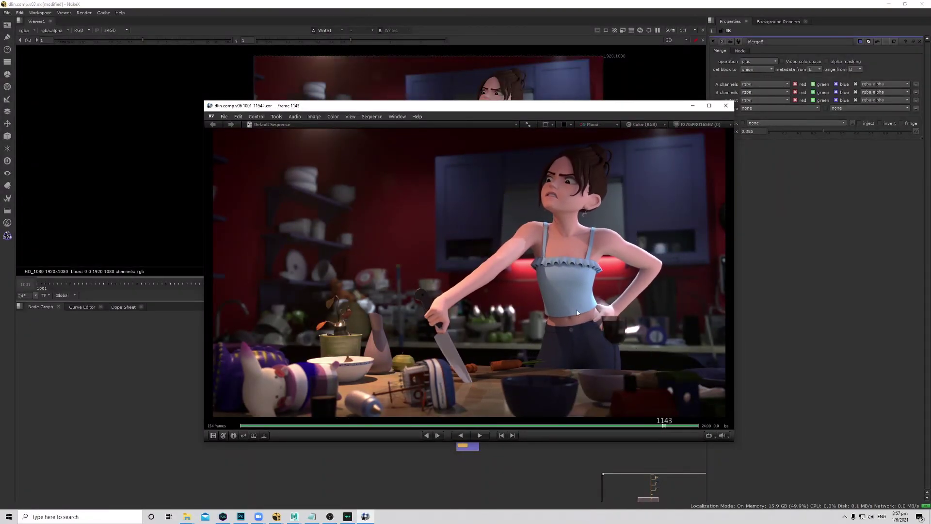
{"action": "scroll", "coordinate": [622, 318], "scroll_direction": "up", "scroll_amount": 4}
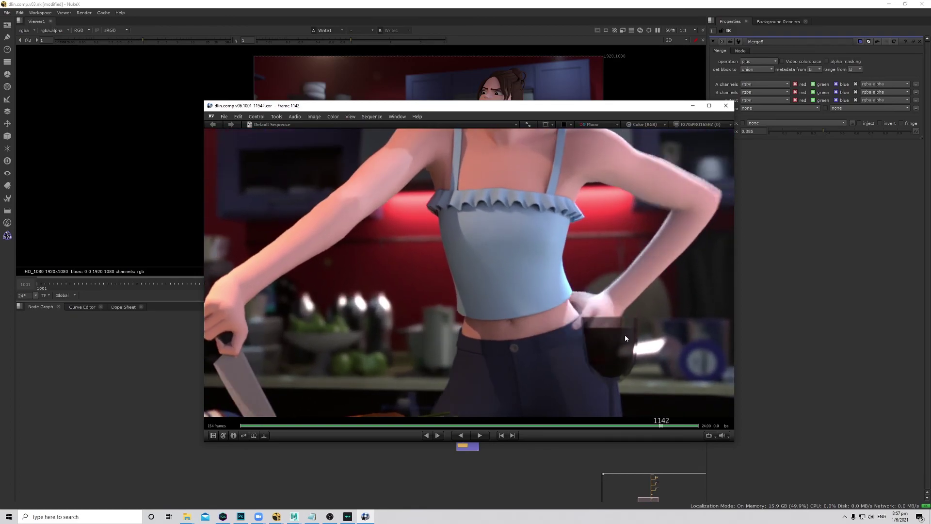
{"action": "left_click_drag", "start_coordinate": [629, 335], "coordinate": [604, 321]}
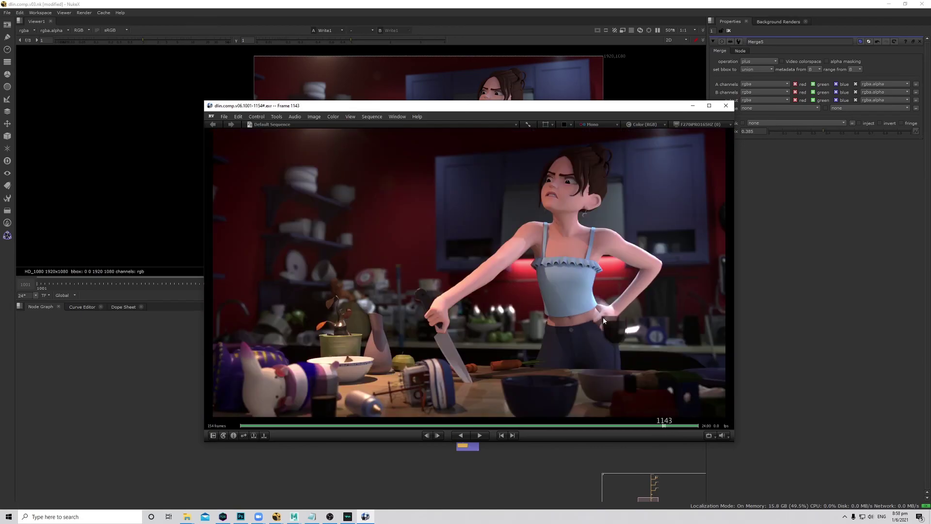
{"action": "key", "text": "space"}
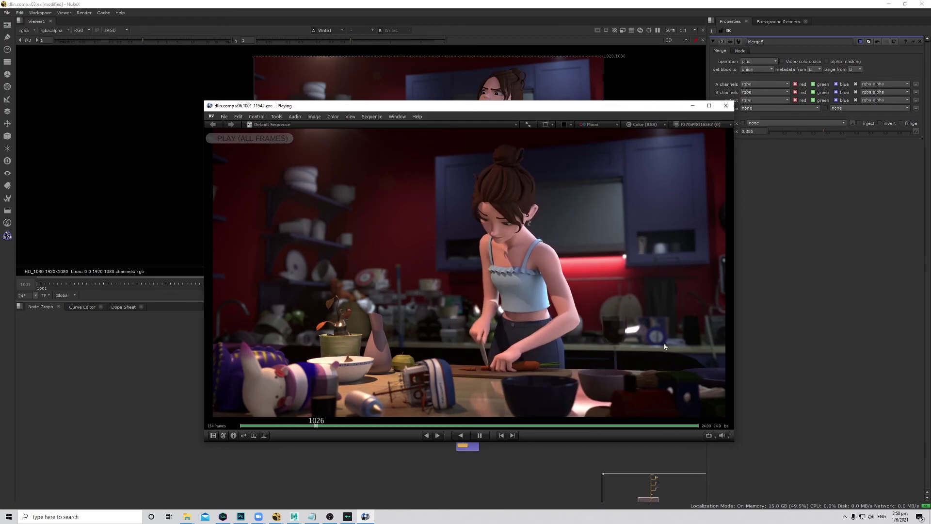